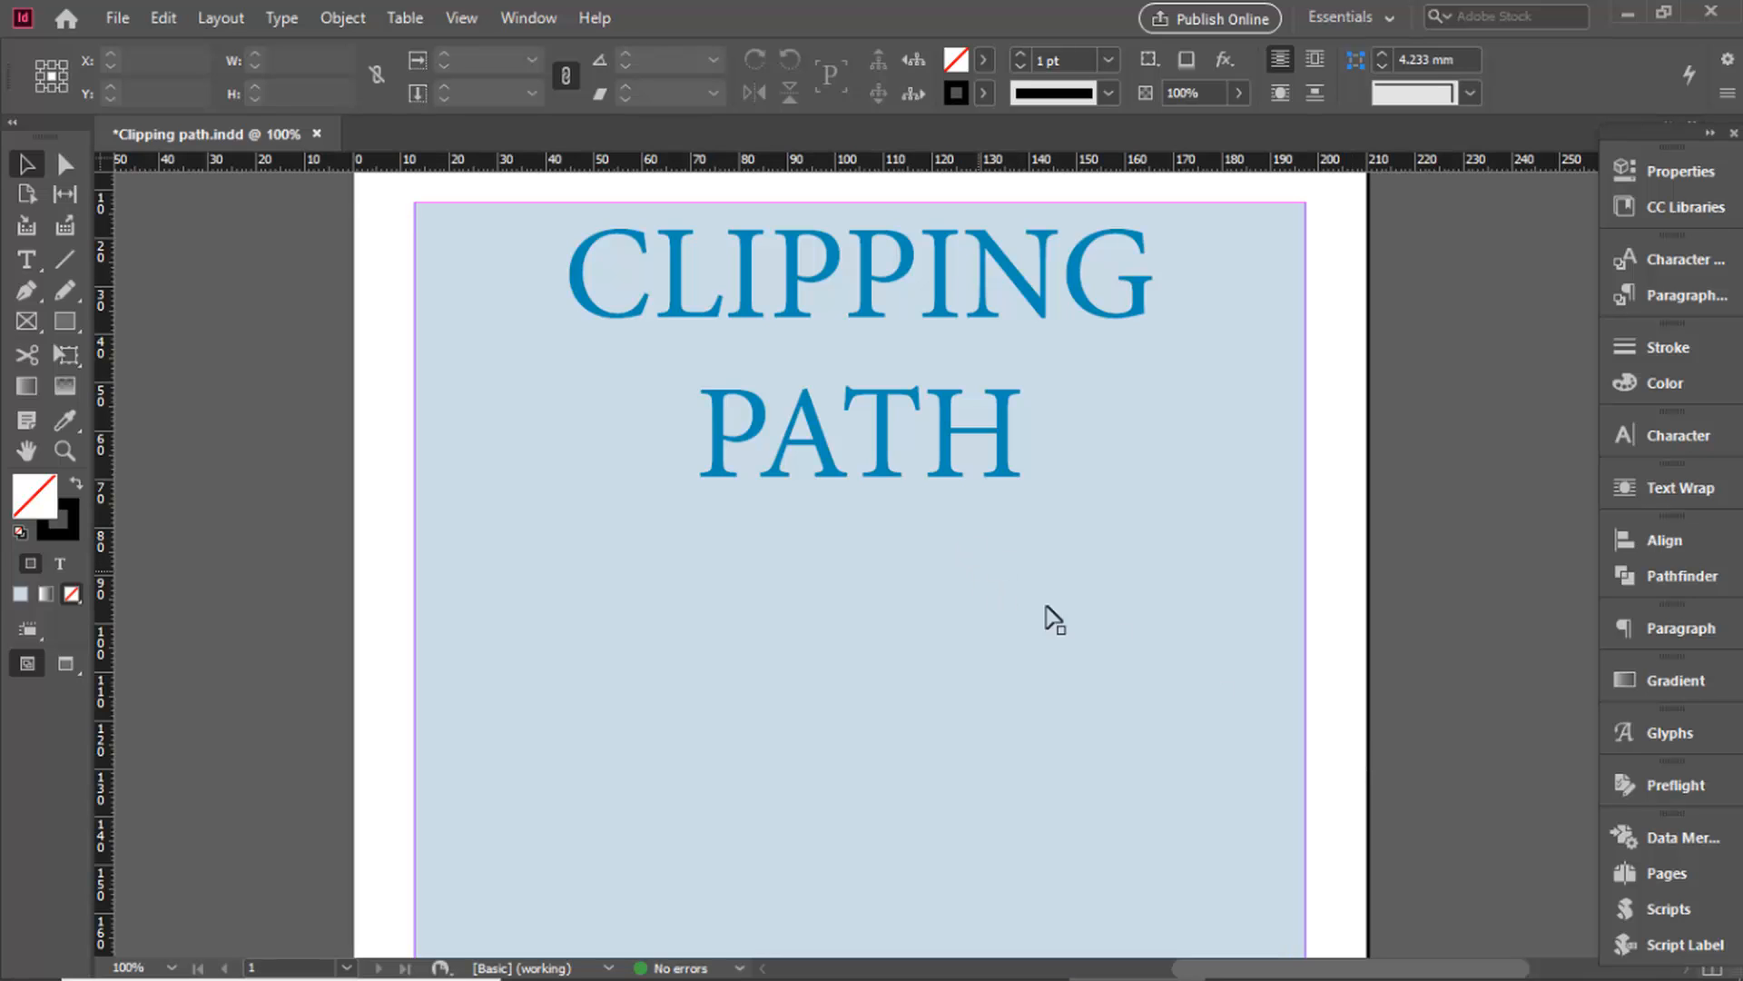
Place dear.tif on the blue background below the title, at about 72 x 95 mm.
click(112, 20)
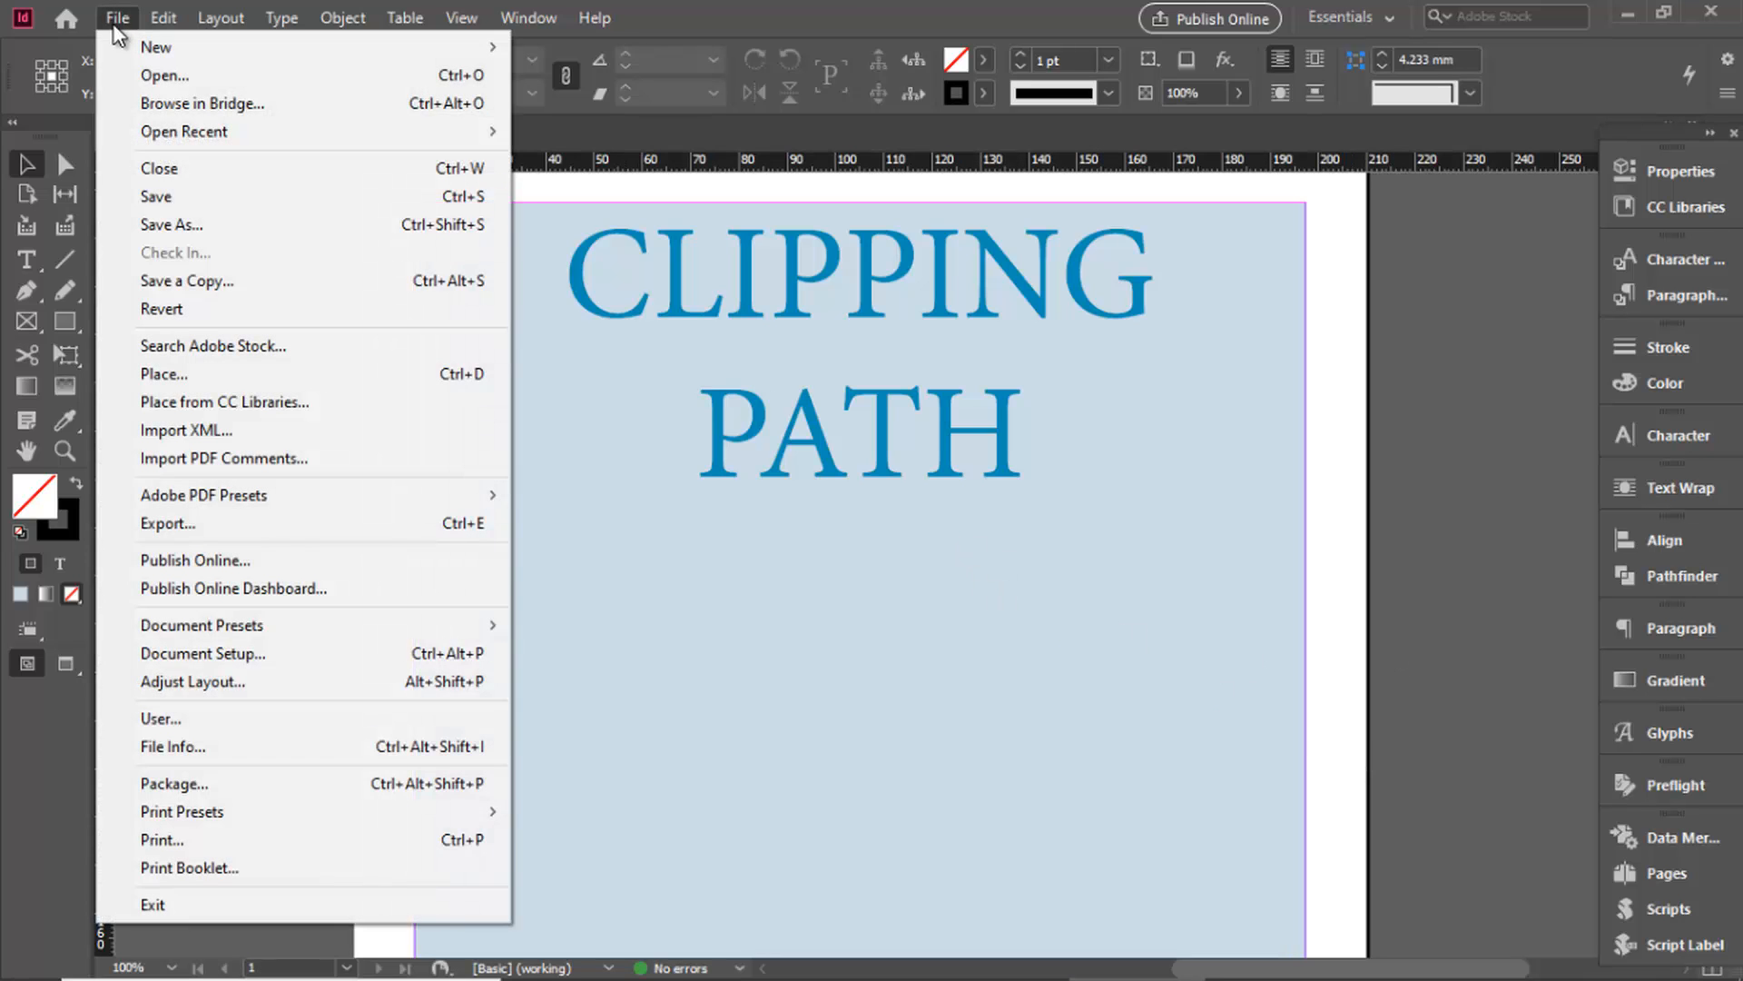
click(198, 375)
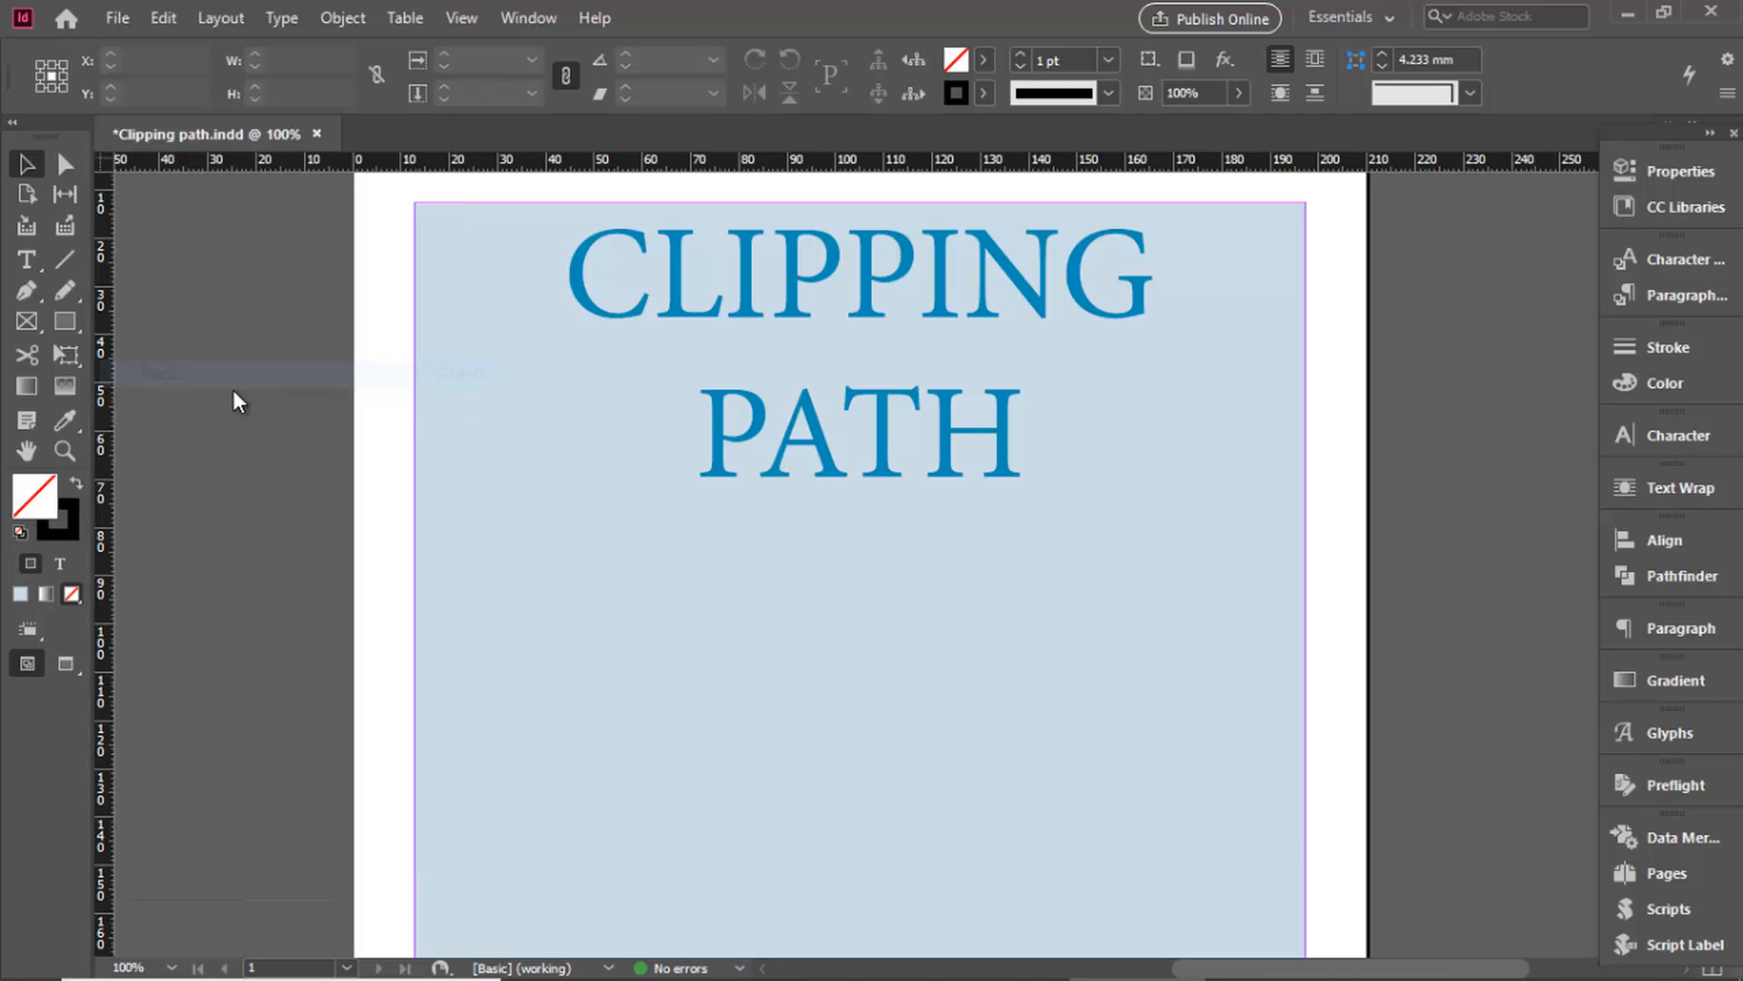
click(922, 538)
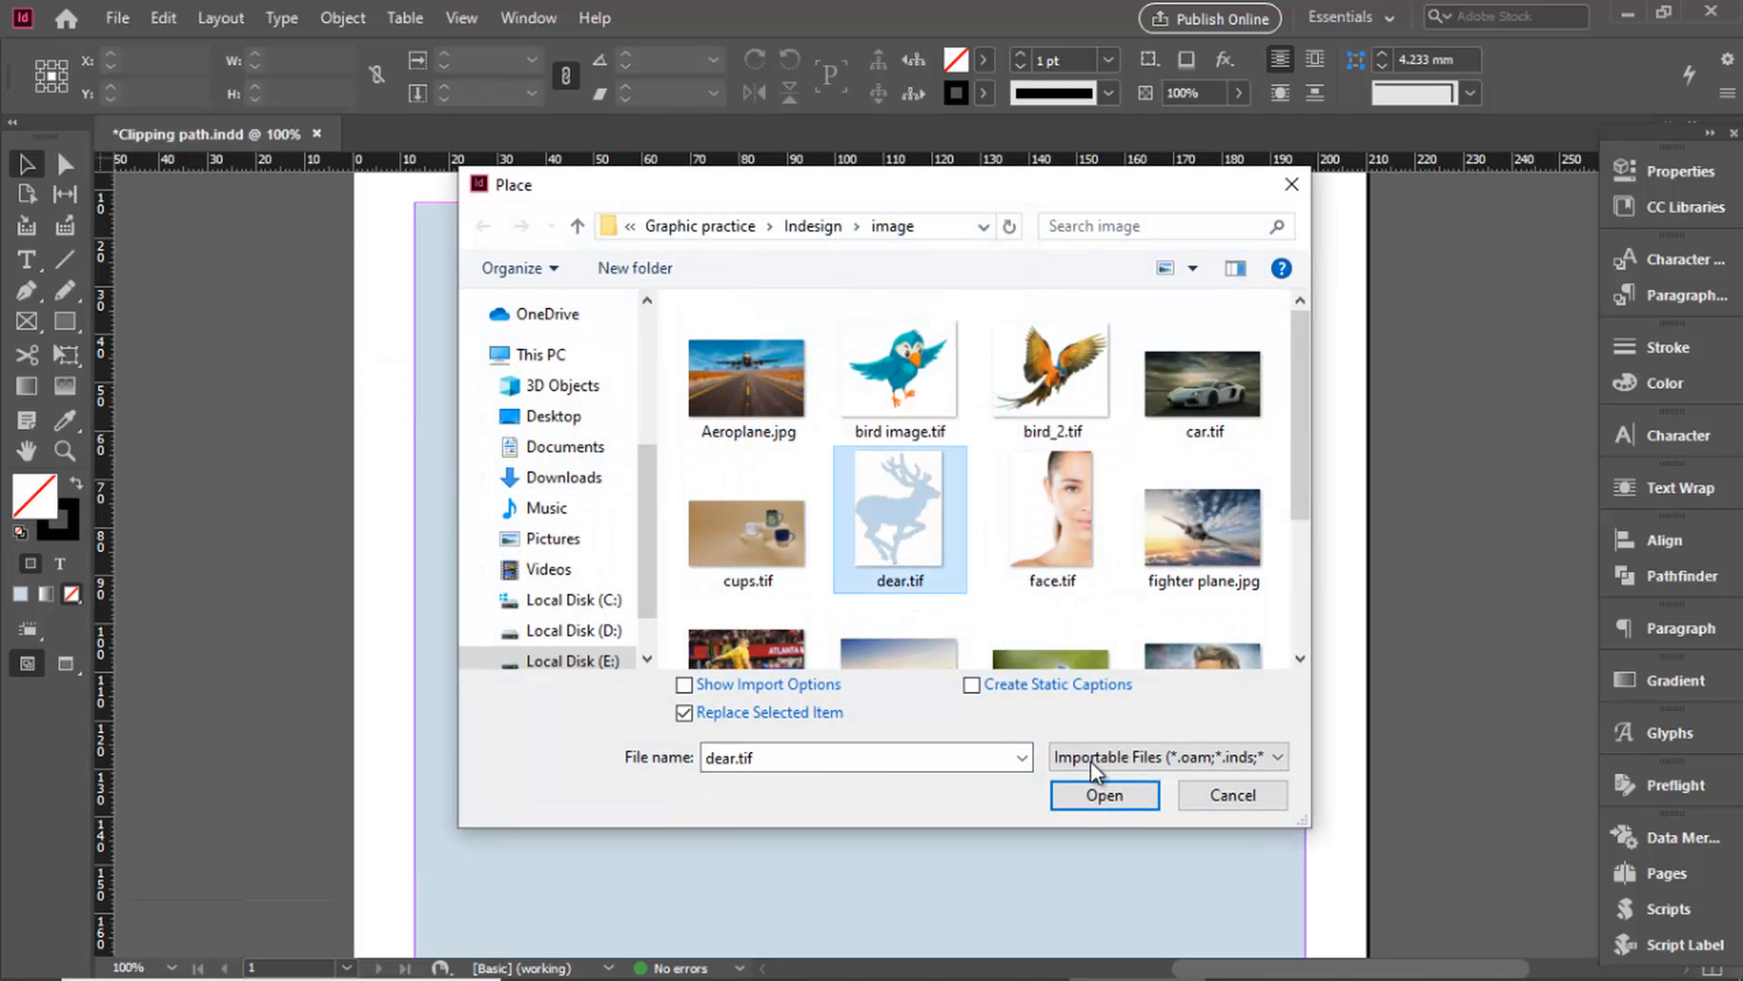
click(1105, 796)
drag(628, 531, 977, 949)
scroll(908, 762, down, 5)
drag(960, 613, 995, 607)
Apply a clipping path of type Detect Edges to the selected deer image, with the preview on.
key(ctrl+space)
drag(570, 231, 1255, 799)
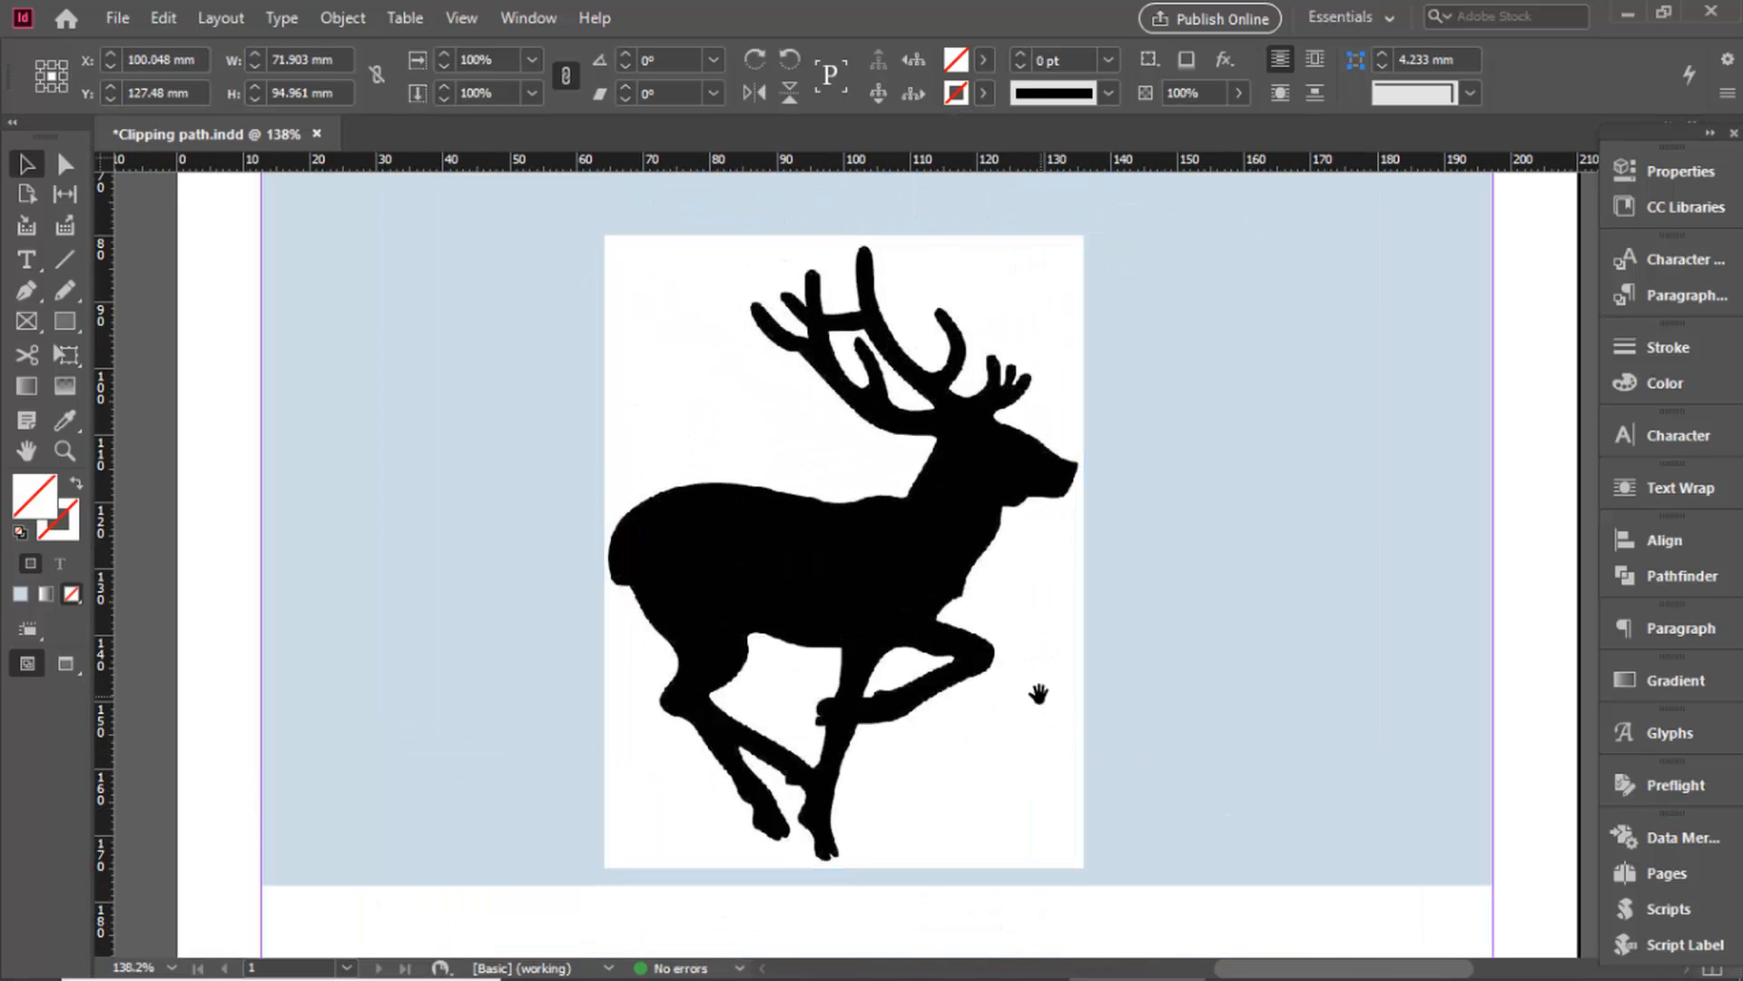
click(1024, 767)
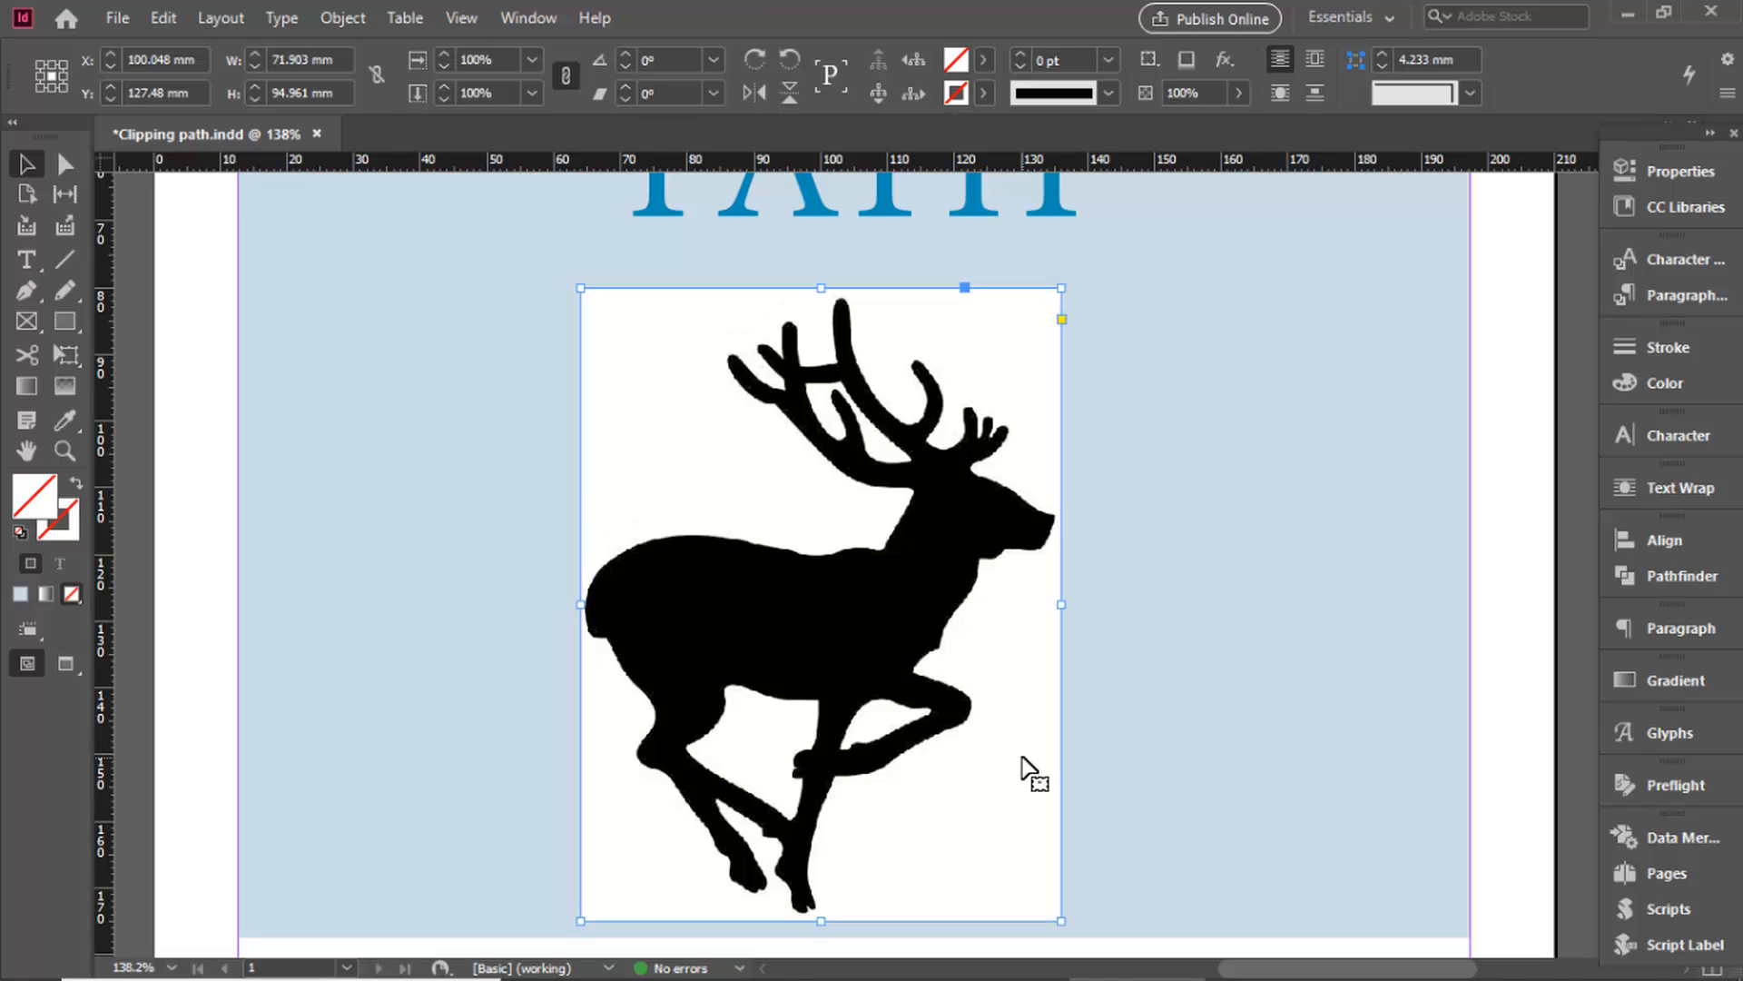
click(345, 18)
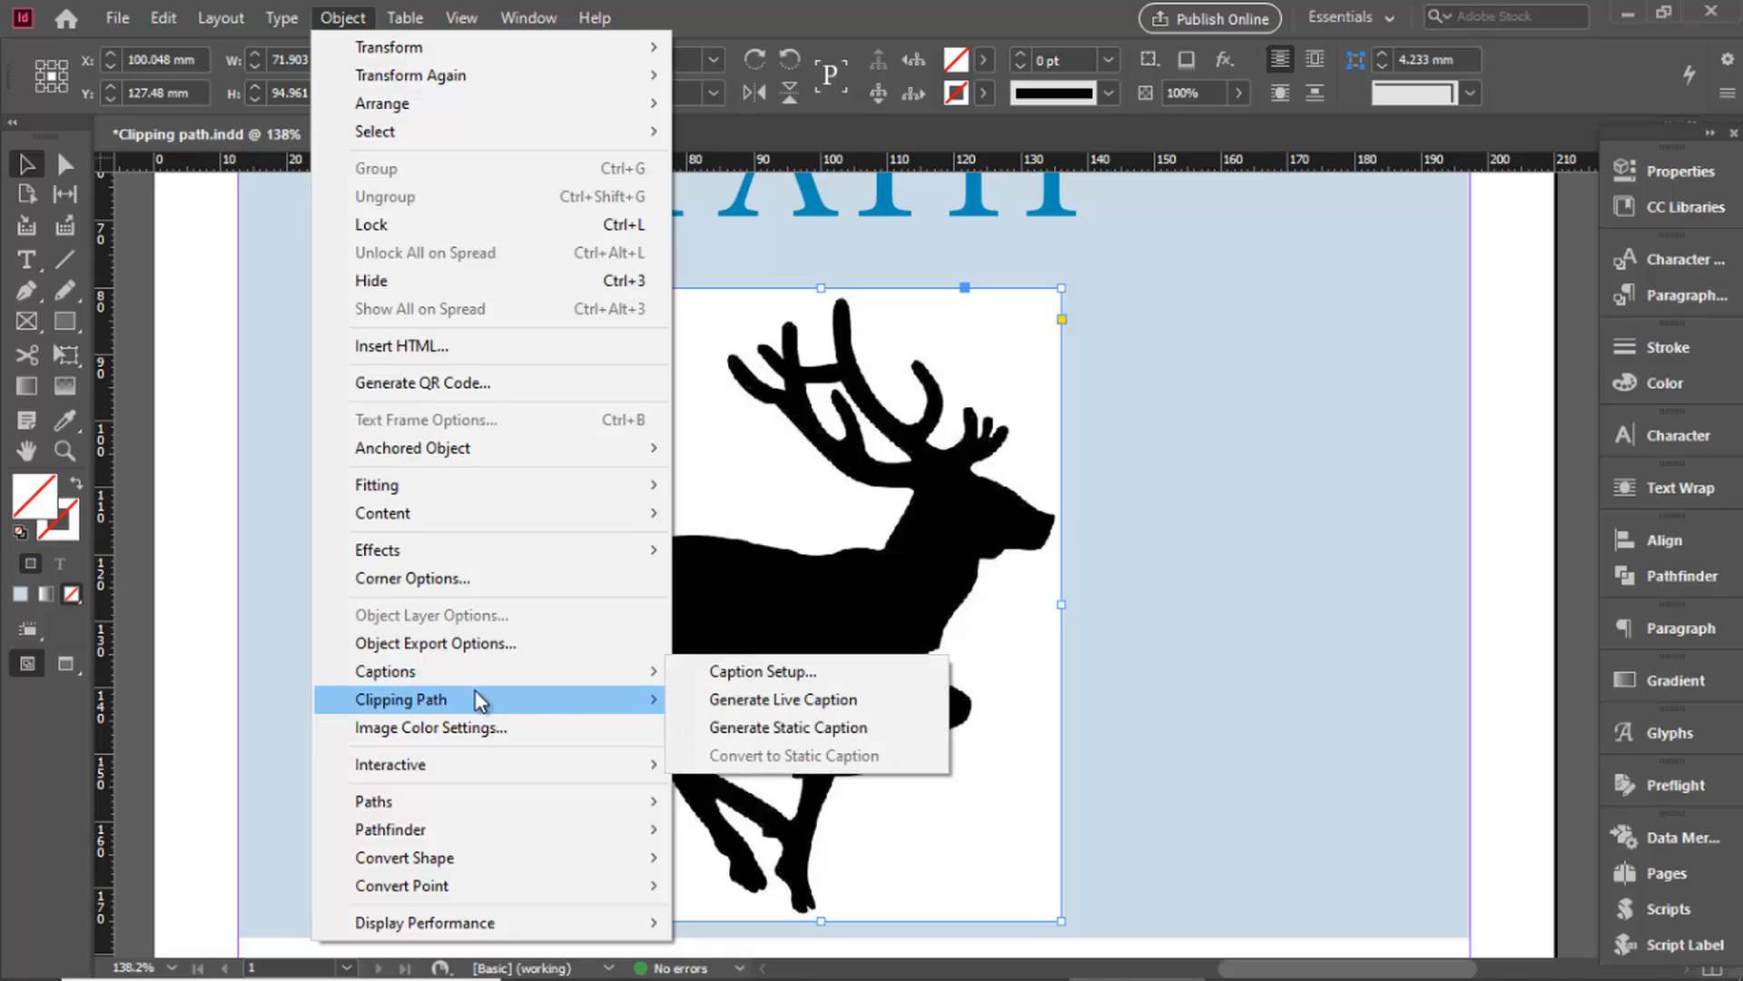
mouse_move(550, 703)
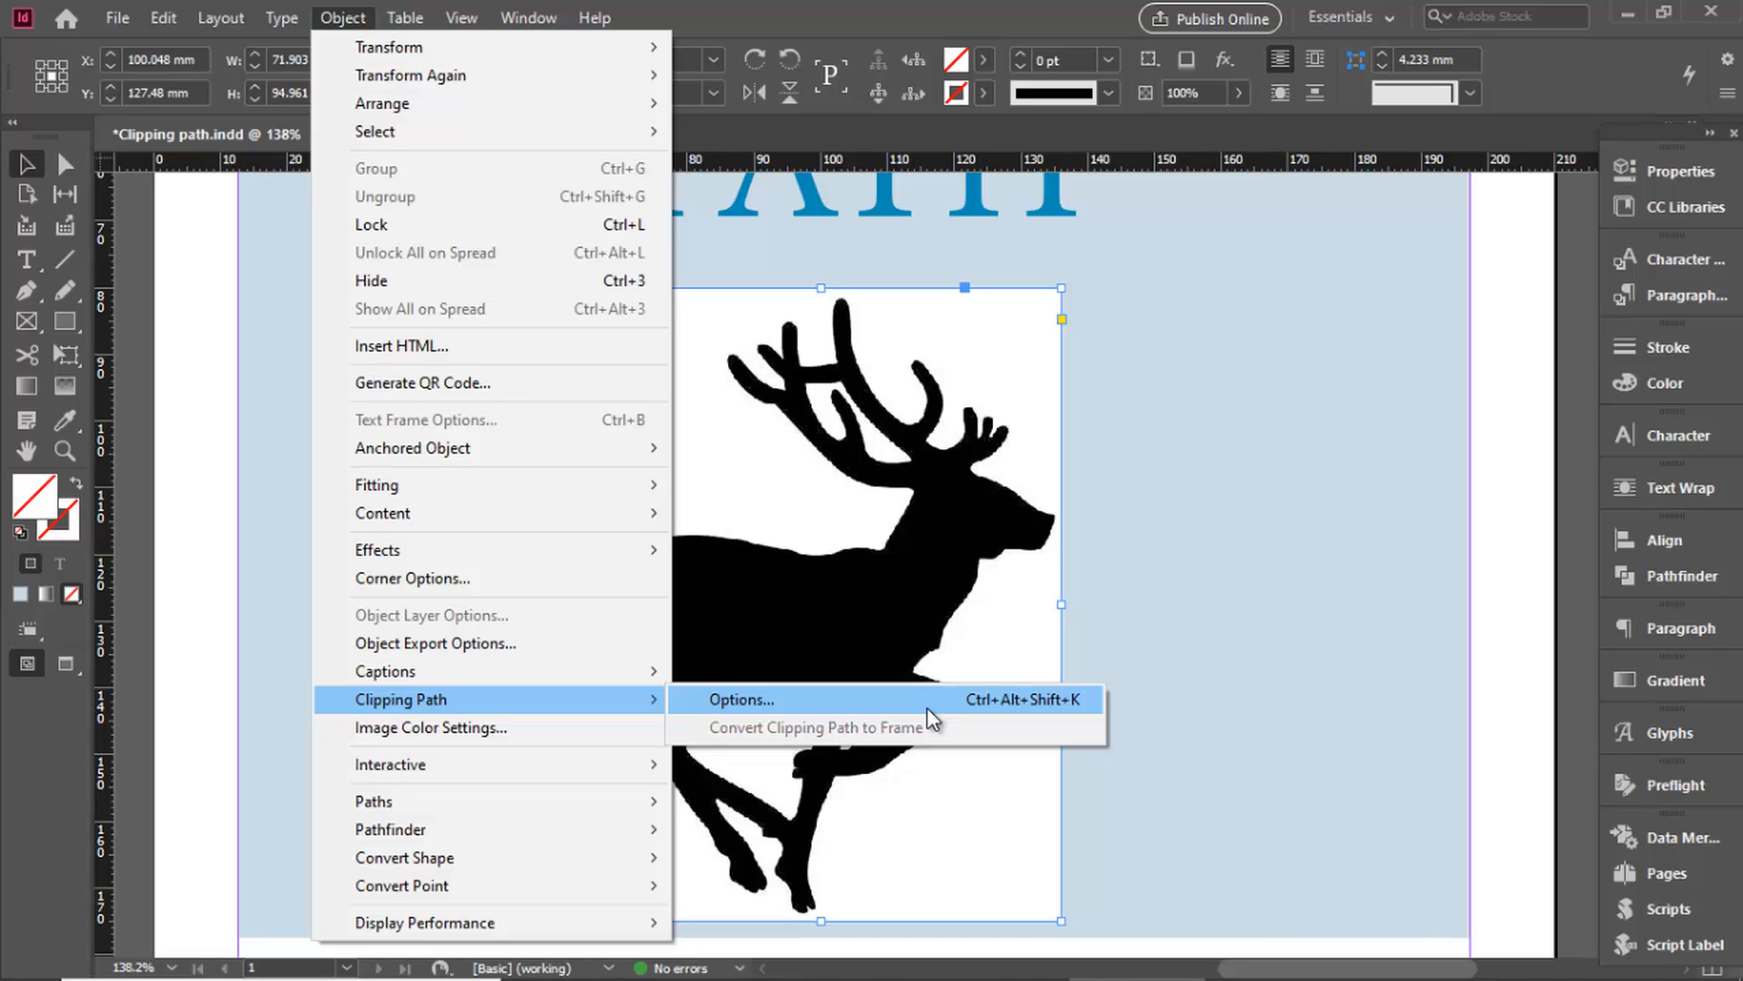
click(928, 708)
mouse_move(1284, 275)
mouse_down()
mouse_move(1247, 271)
mouse_move(1266, 263)
mouse_up()
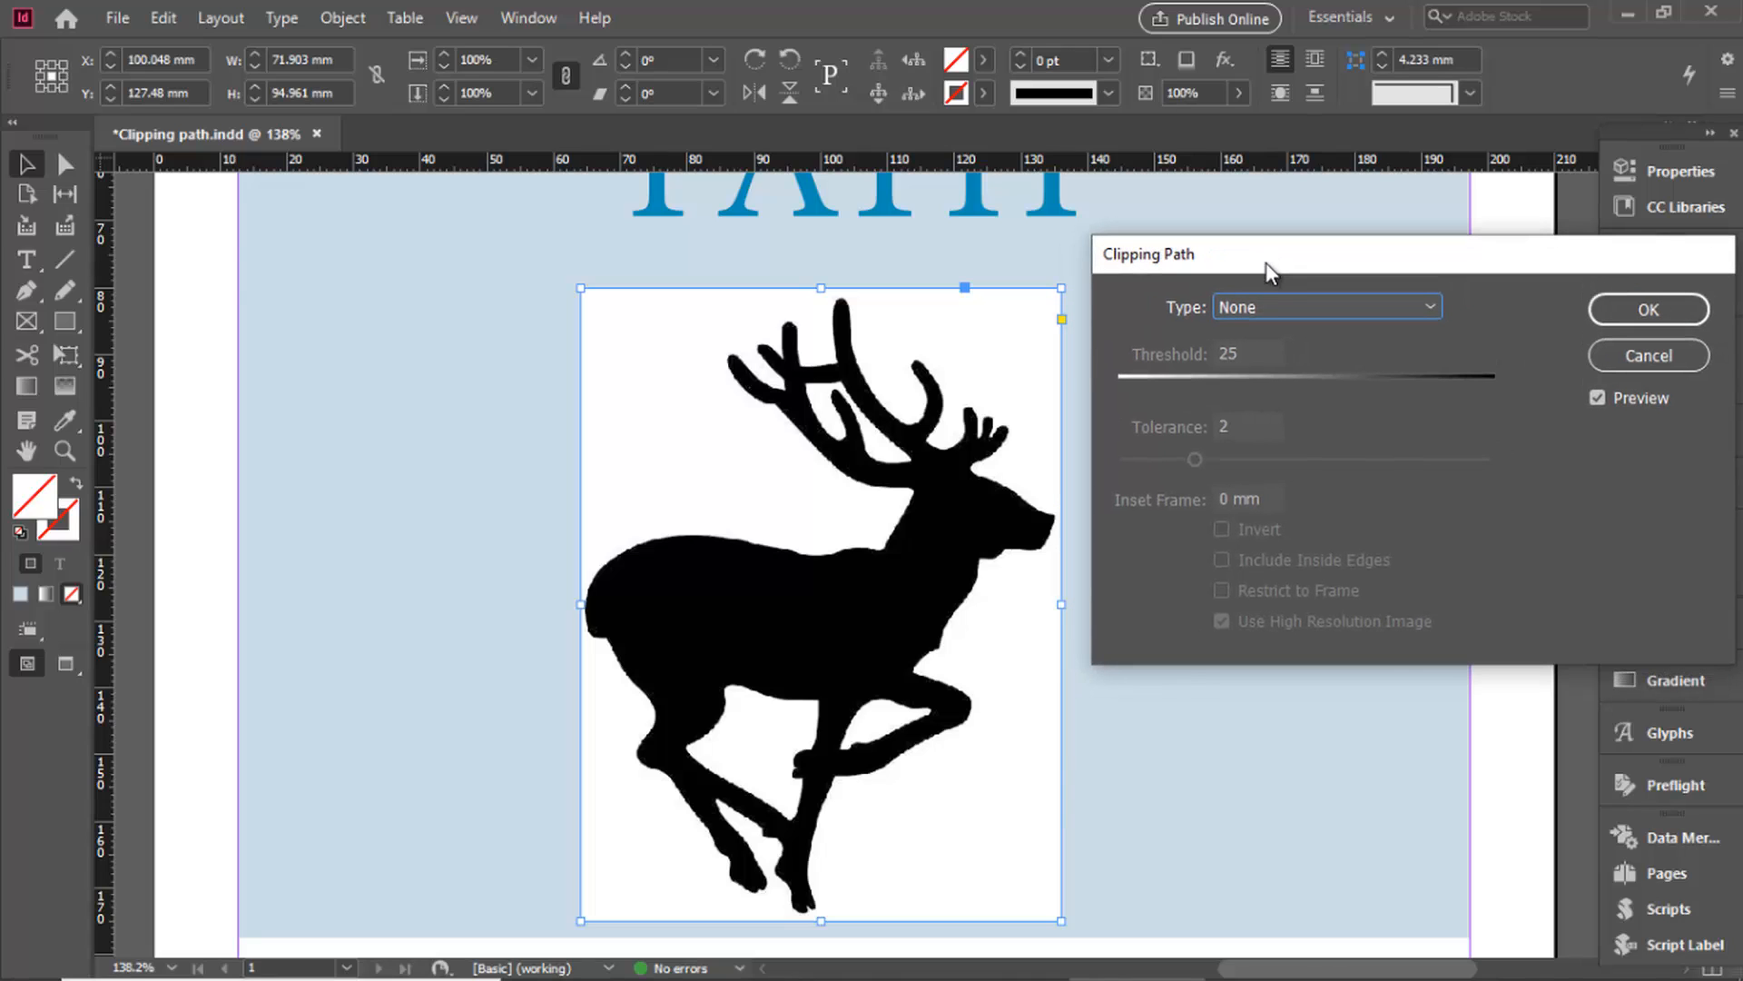
click(1322, 307)
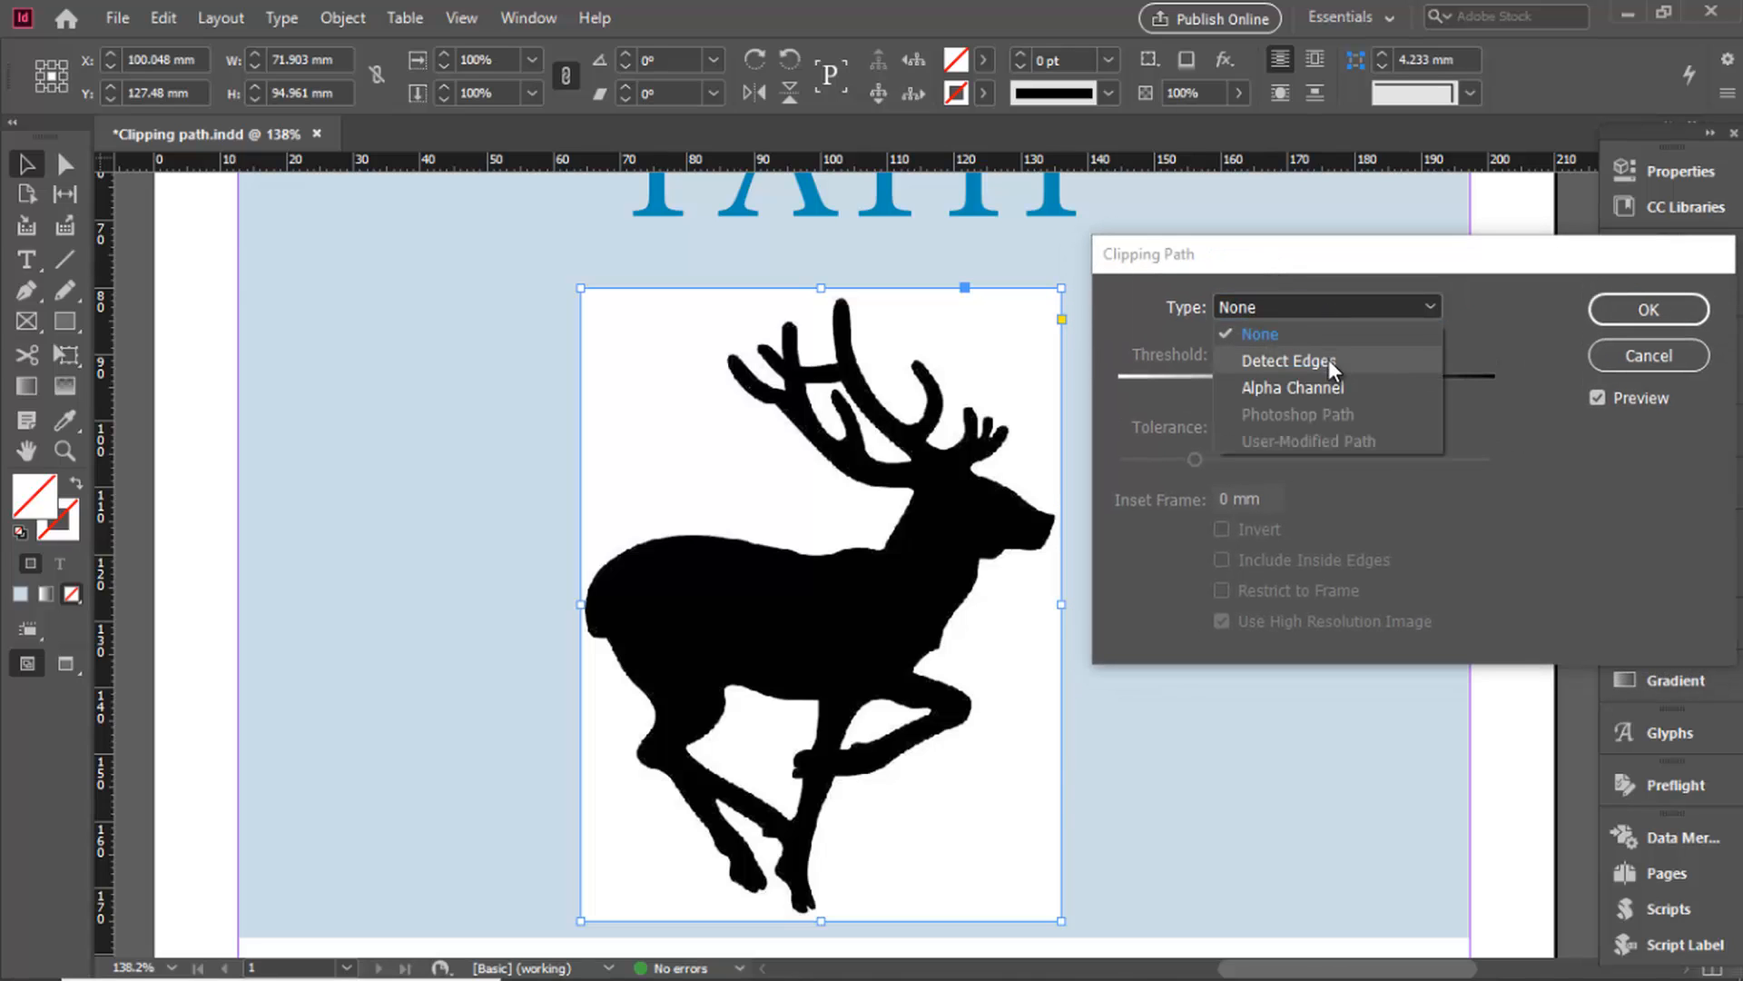
click(1329, 361)
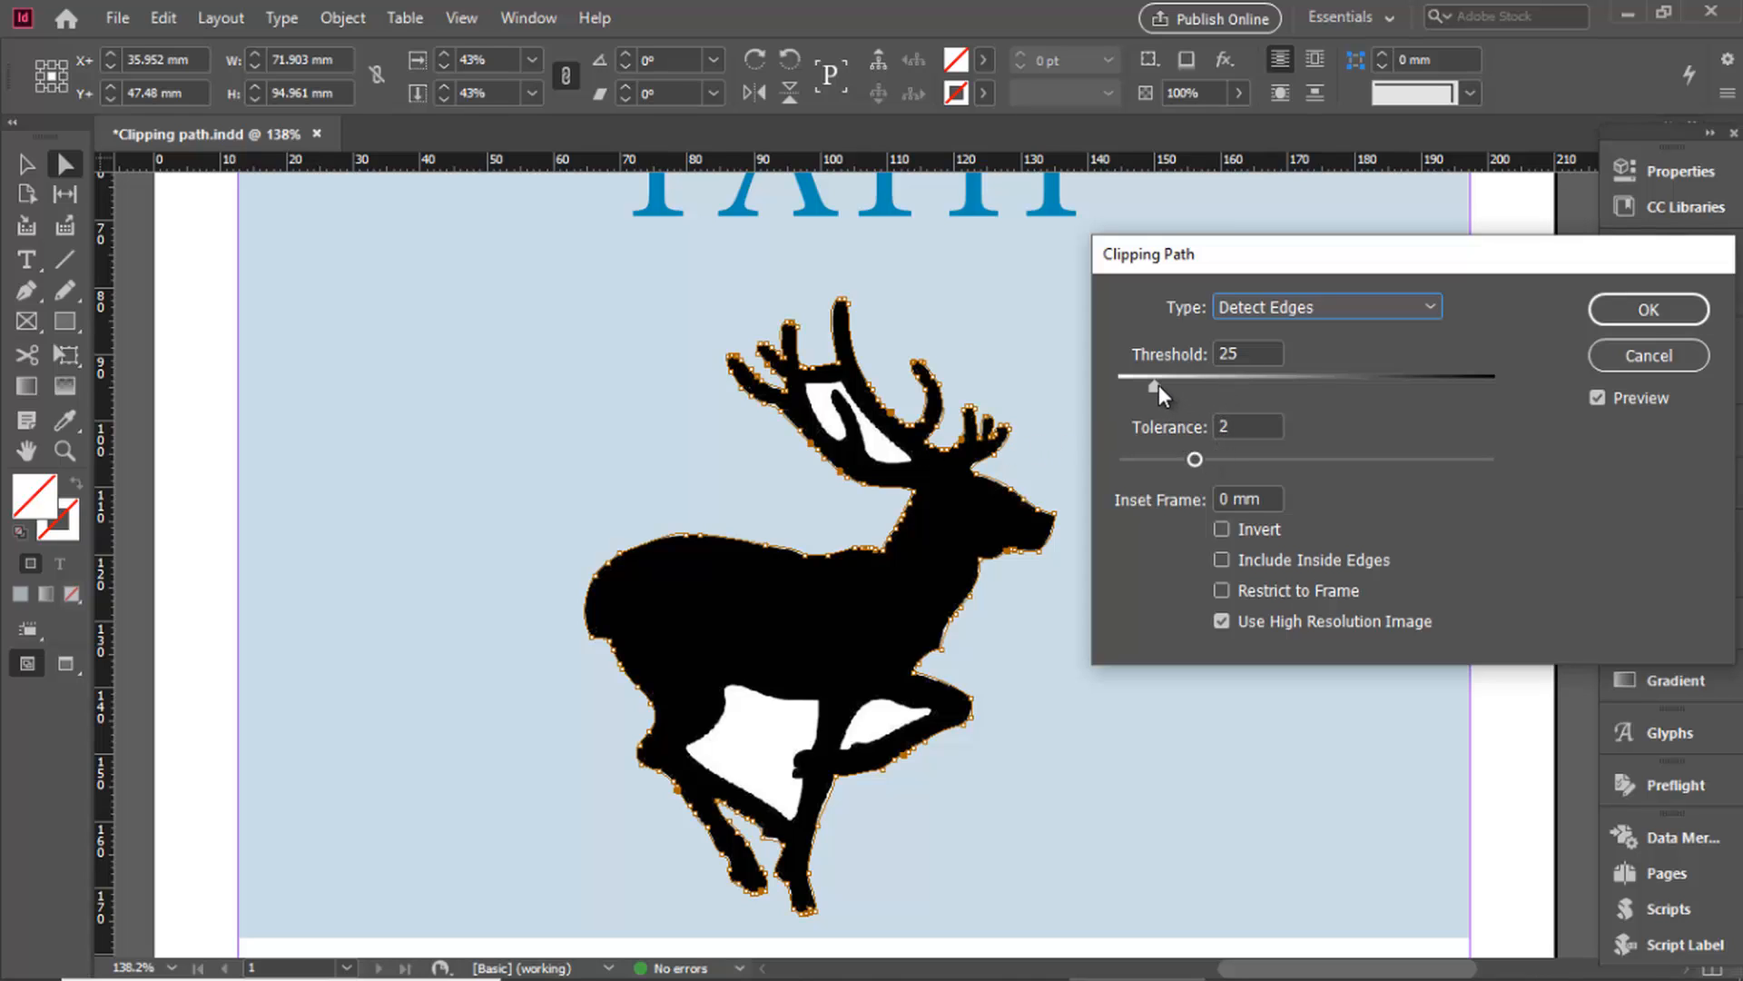
Set the deer clipping path's threshold to 38, include inside edges, and apply the settings.
drag(1156, 381, 1174, 383)
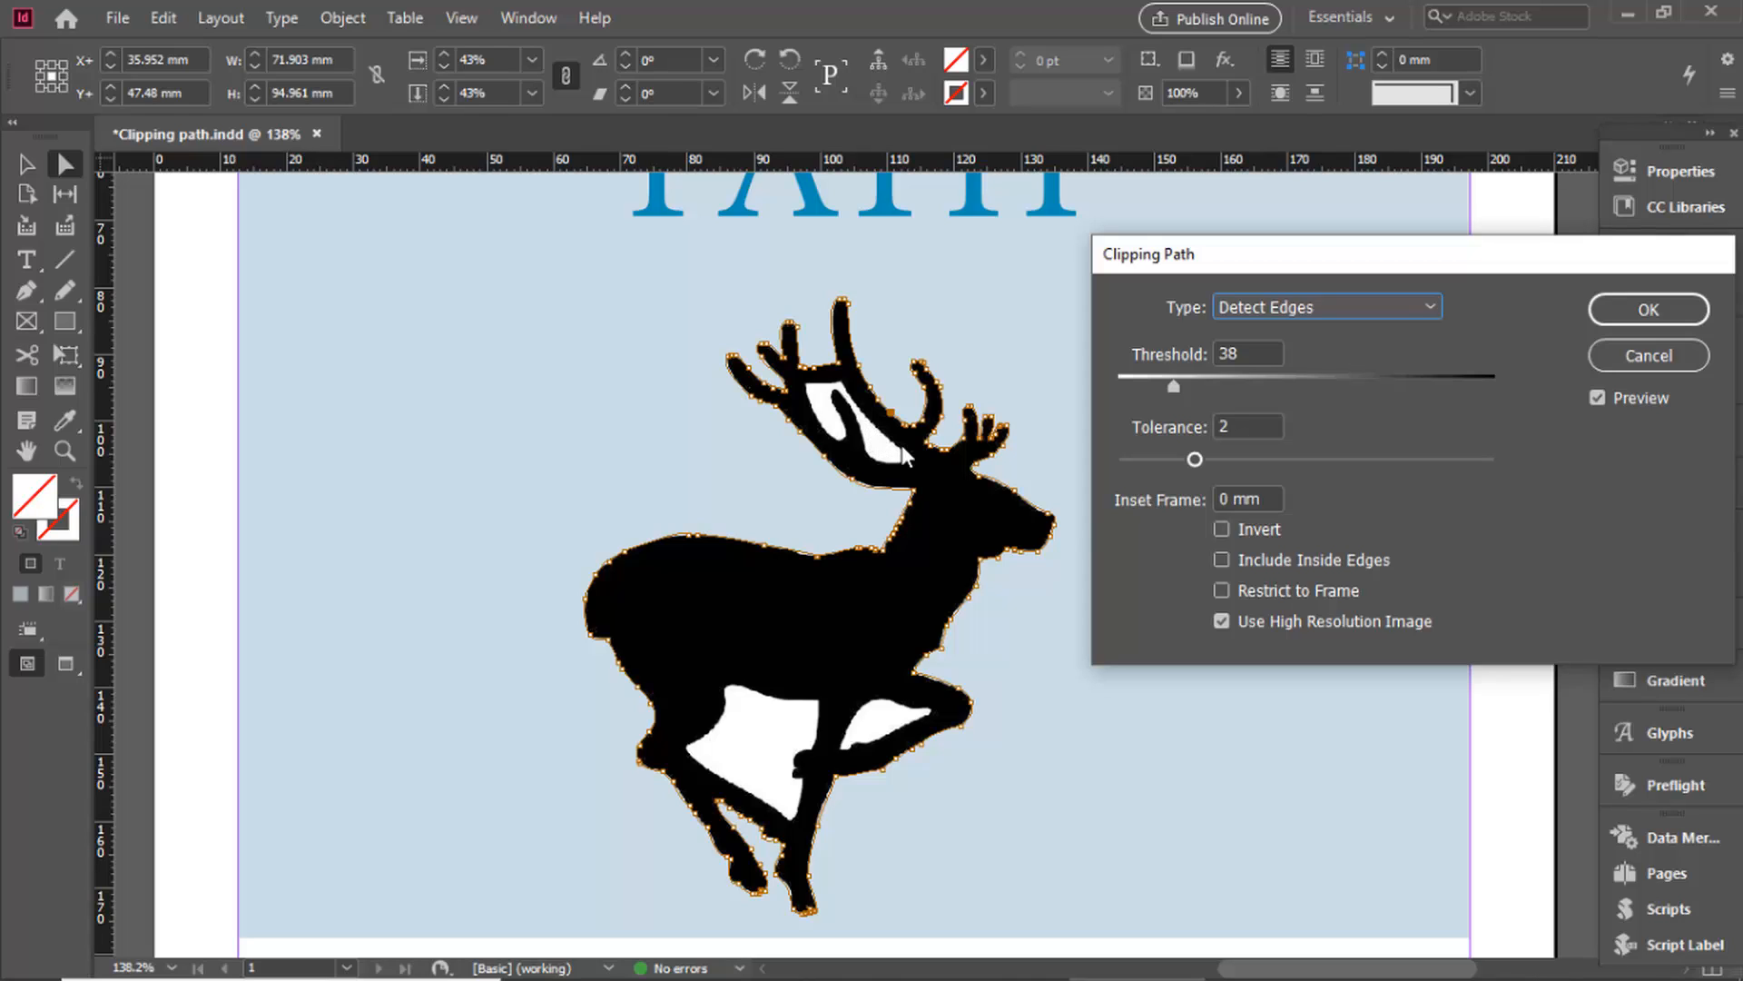
click(1272, 565)
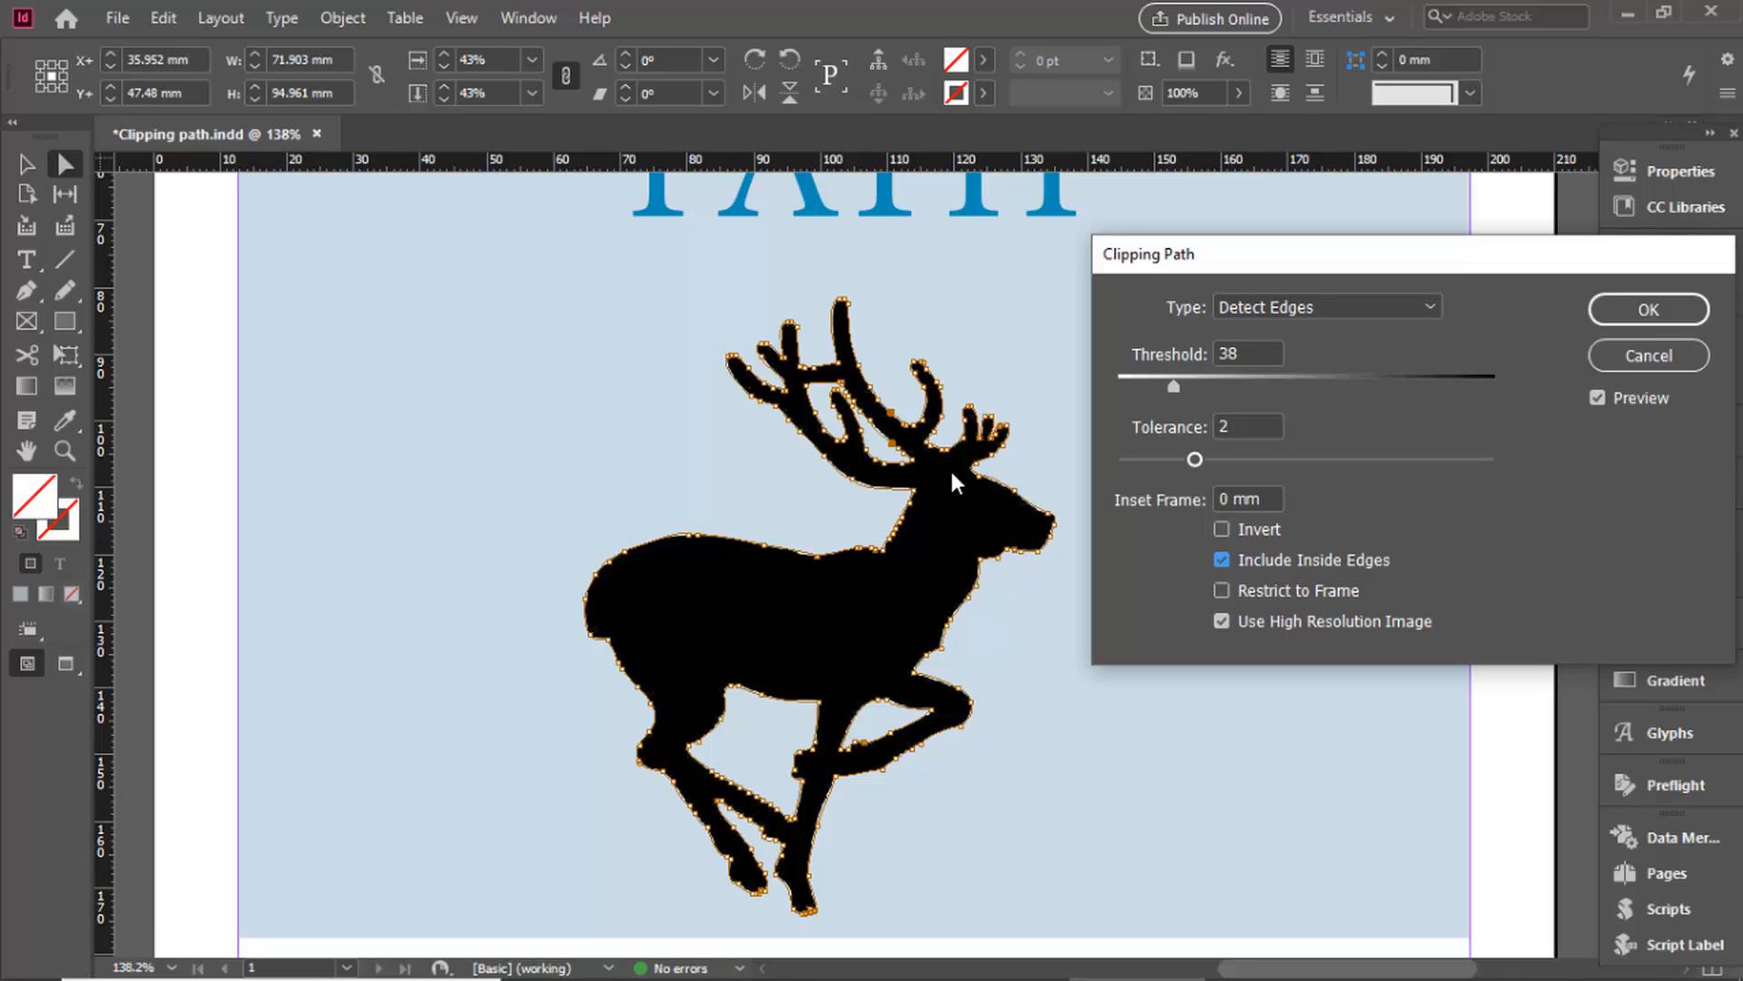
click(1651, 310)
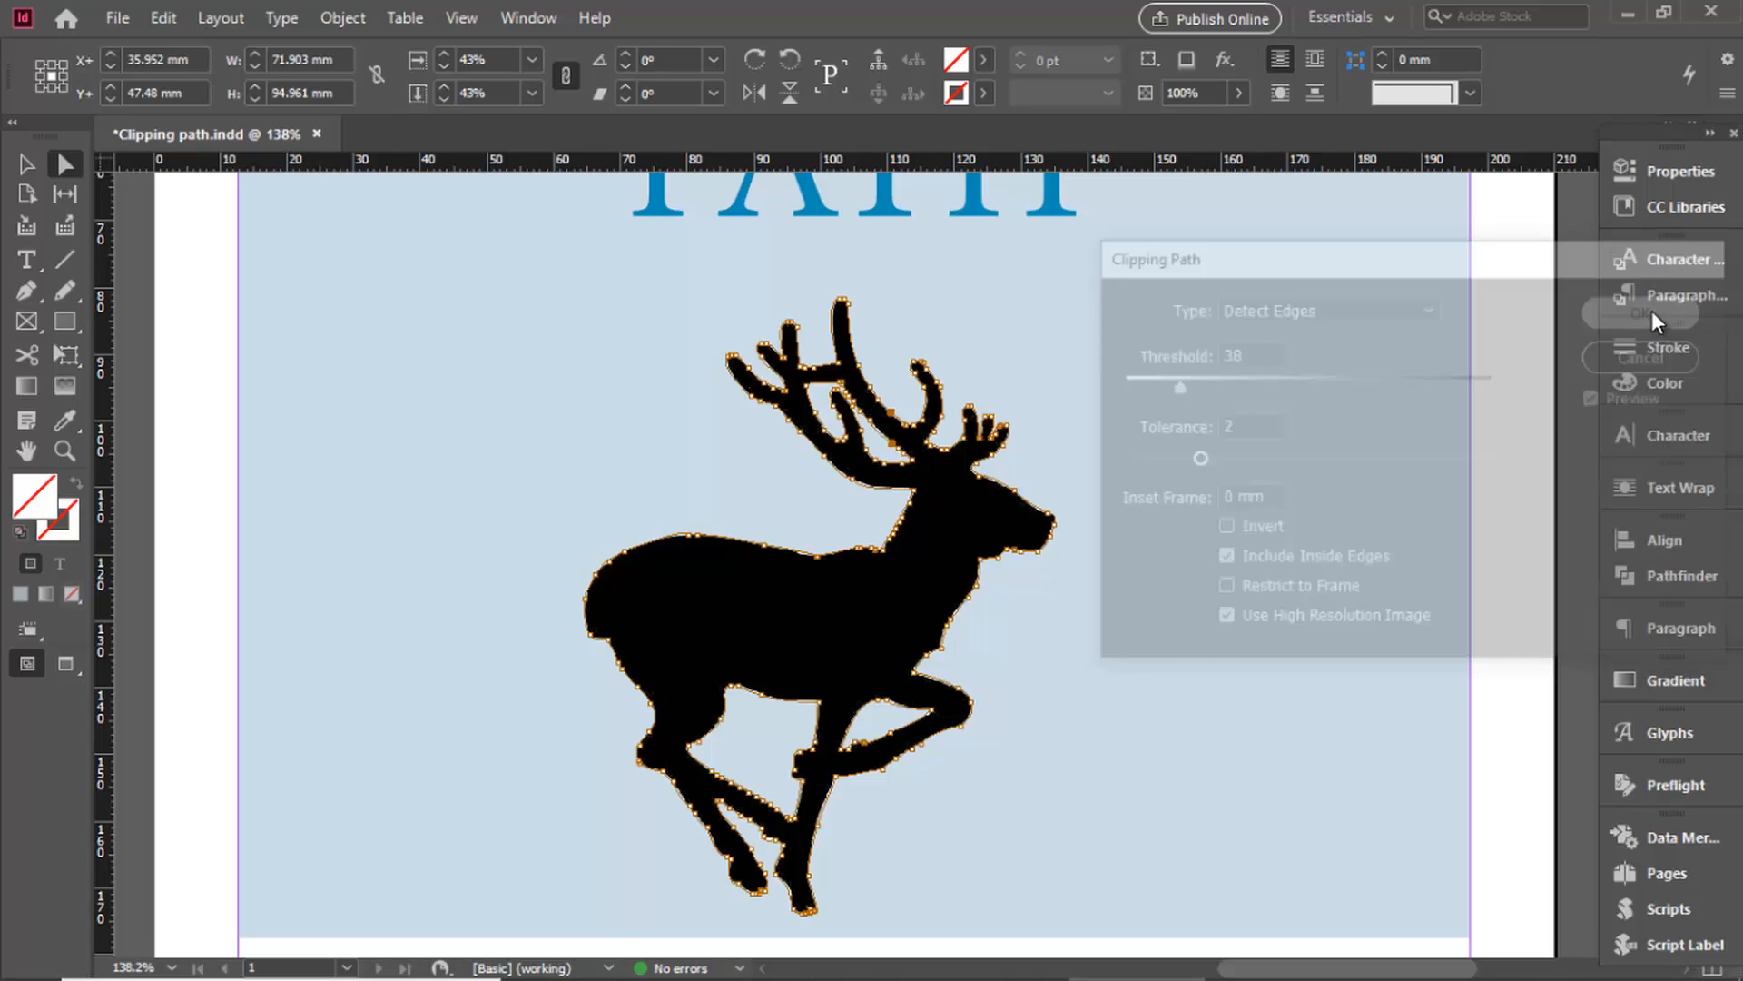
click(1522, 404)
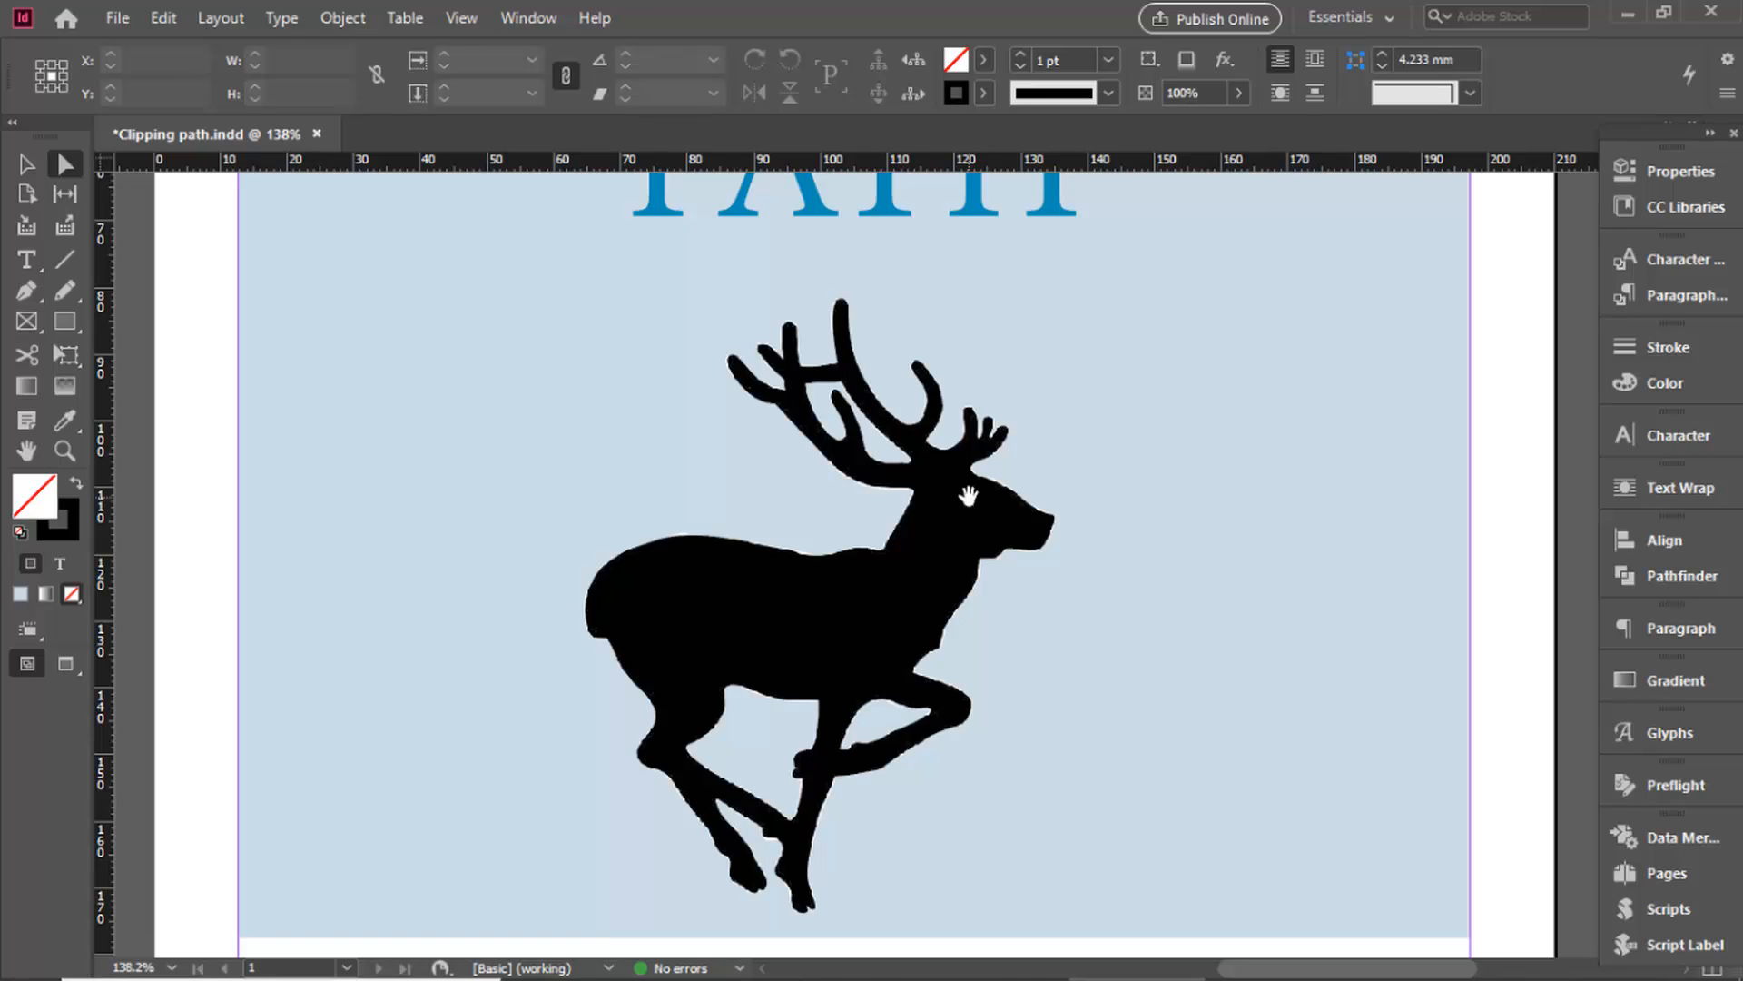
Move the deer image down off the blue background to about X 89 mm, Y 240 mm, and deselect it.
key(ctrl+1)
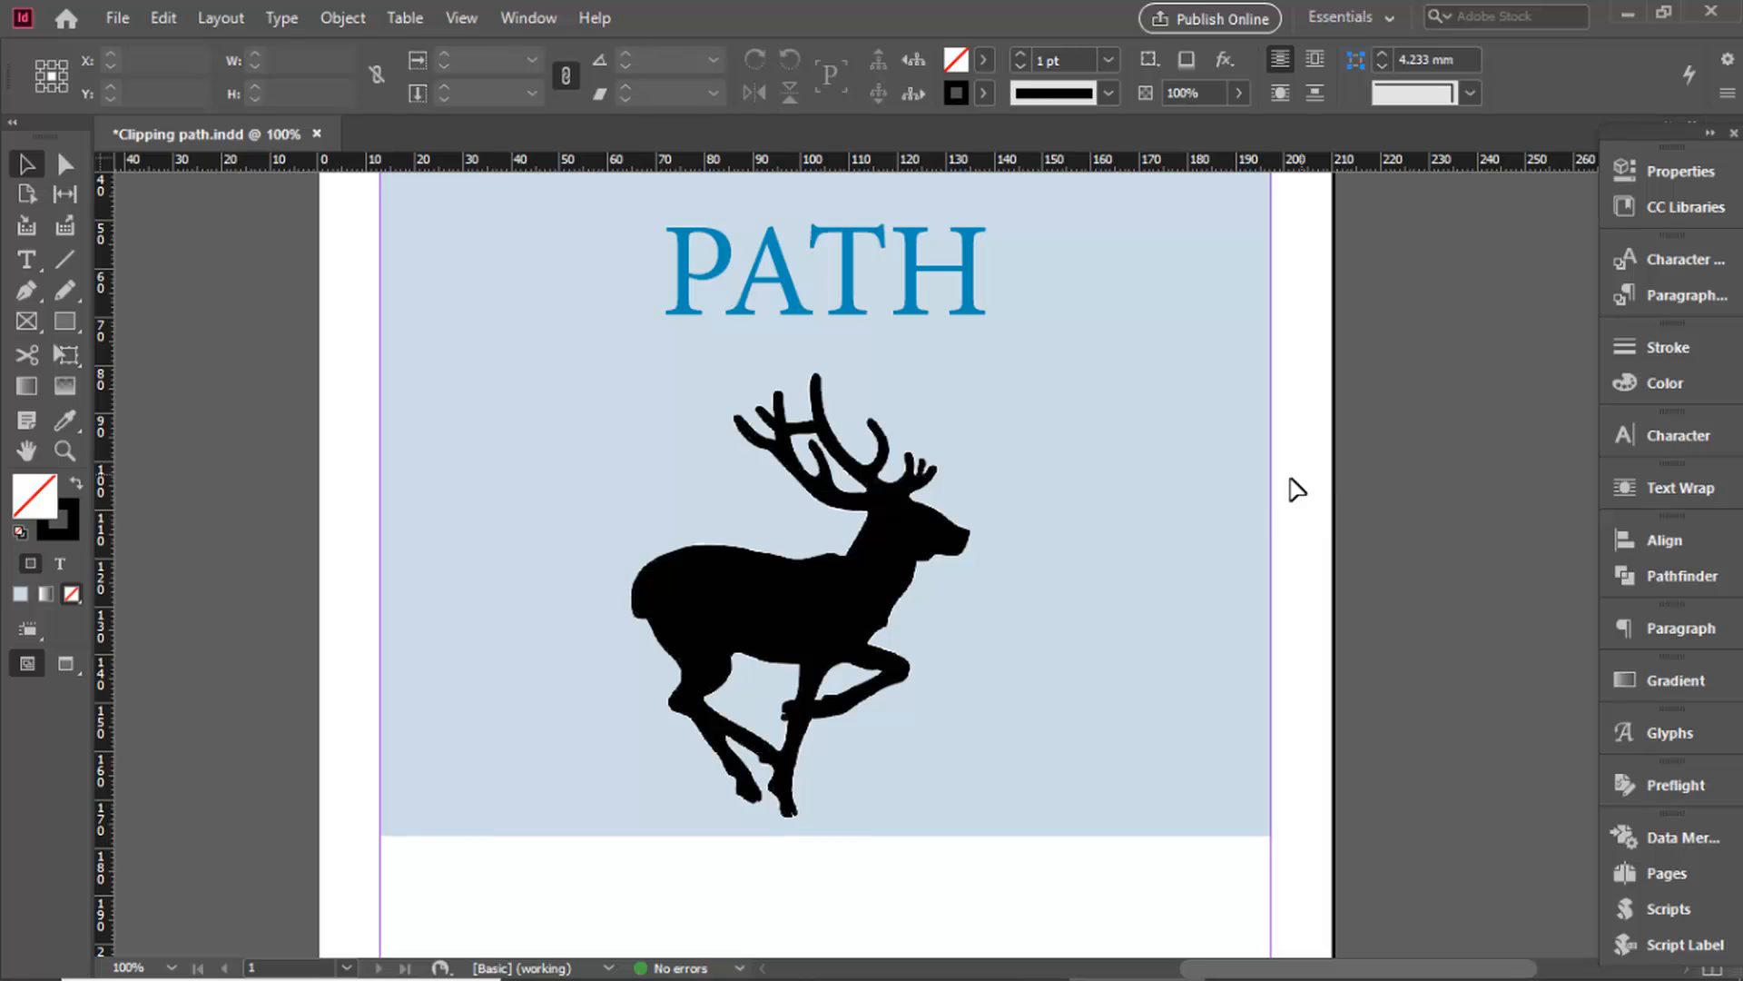
scroll(1091, 578, down, 2)
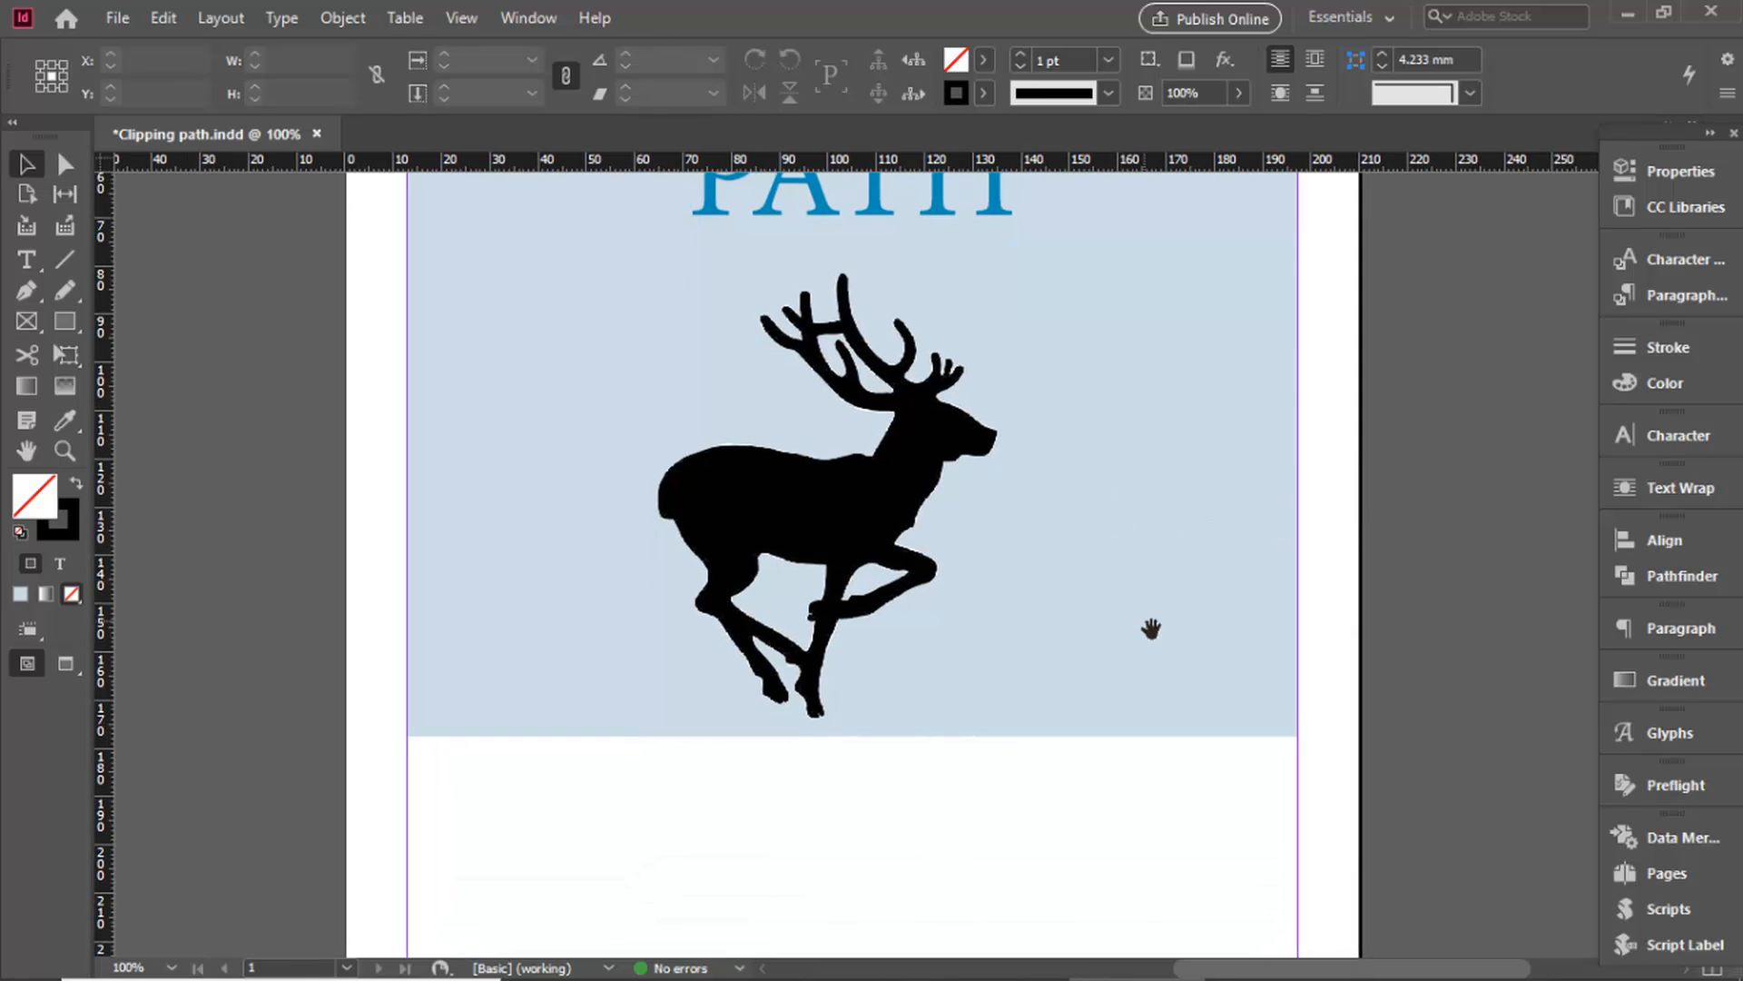
scroll(1152, 623, down, 3)
drag(911, 388, 963, 610)
scroll(963, 610, up, 6)
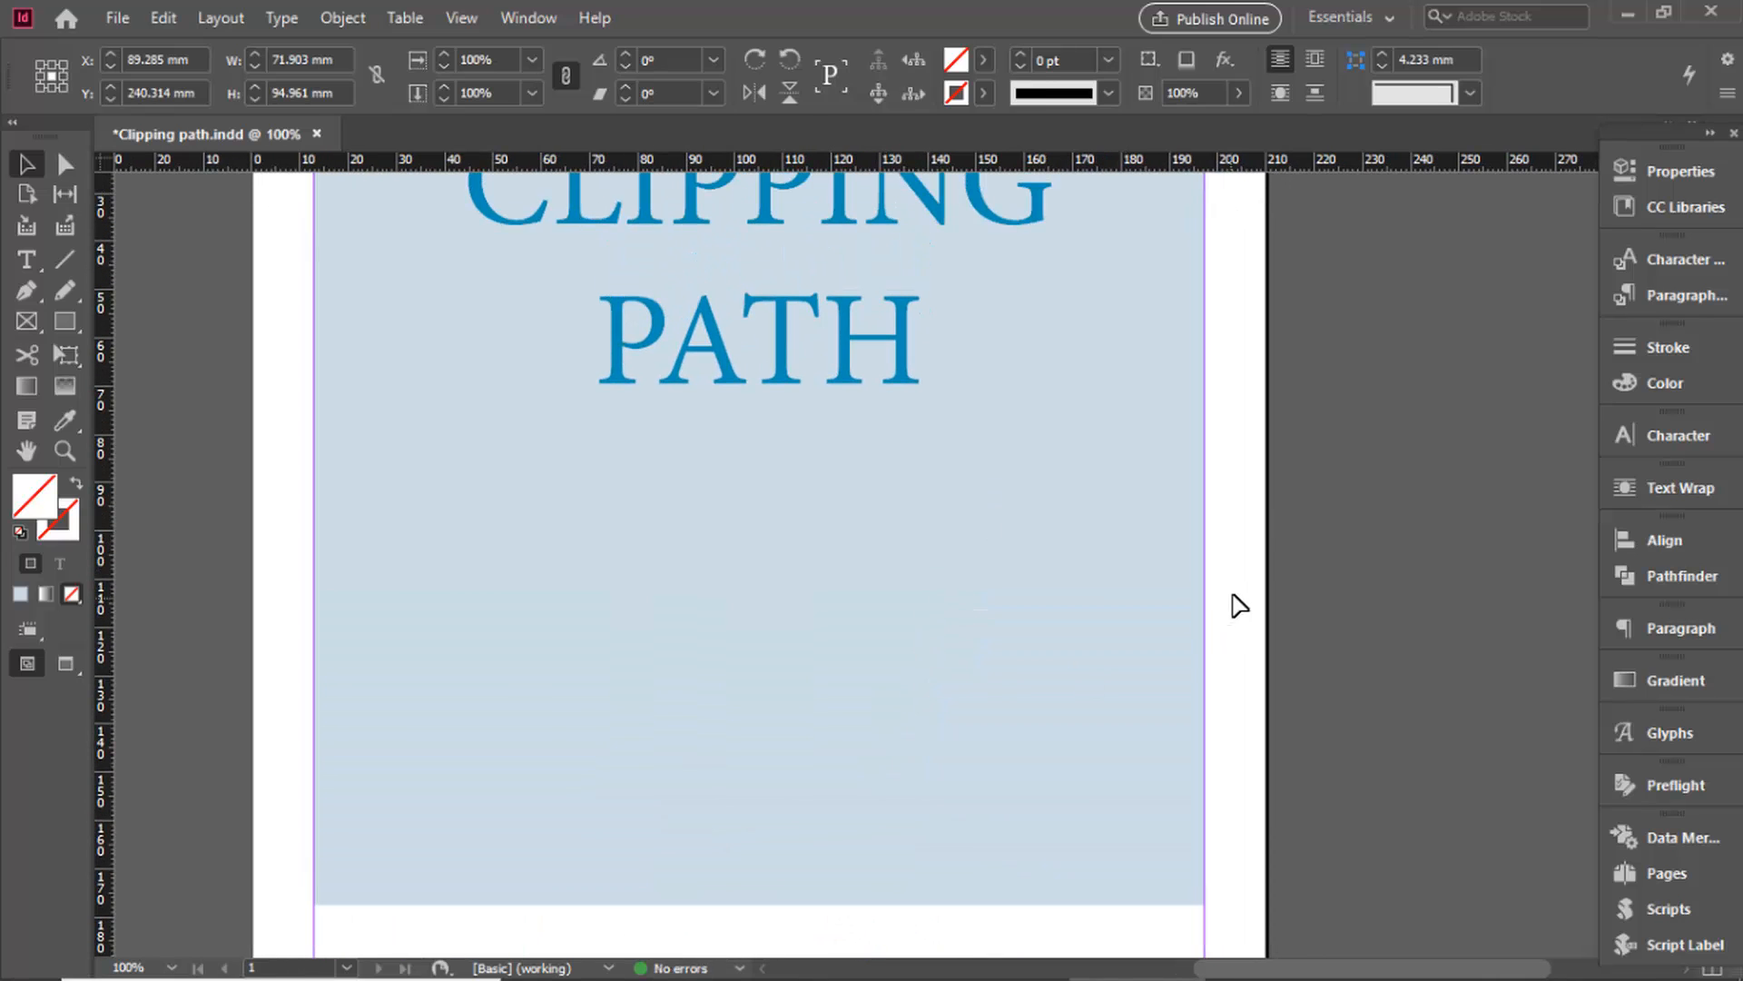
click(1234, 603)
Place cups.tif on the blue background below the title, at about 161 x 90 mm.
click(111, 20)
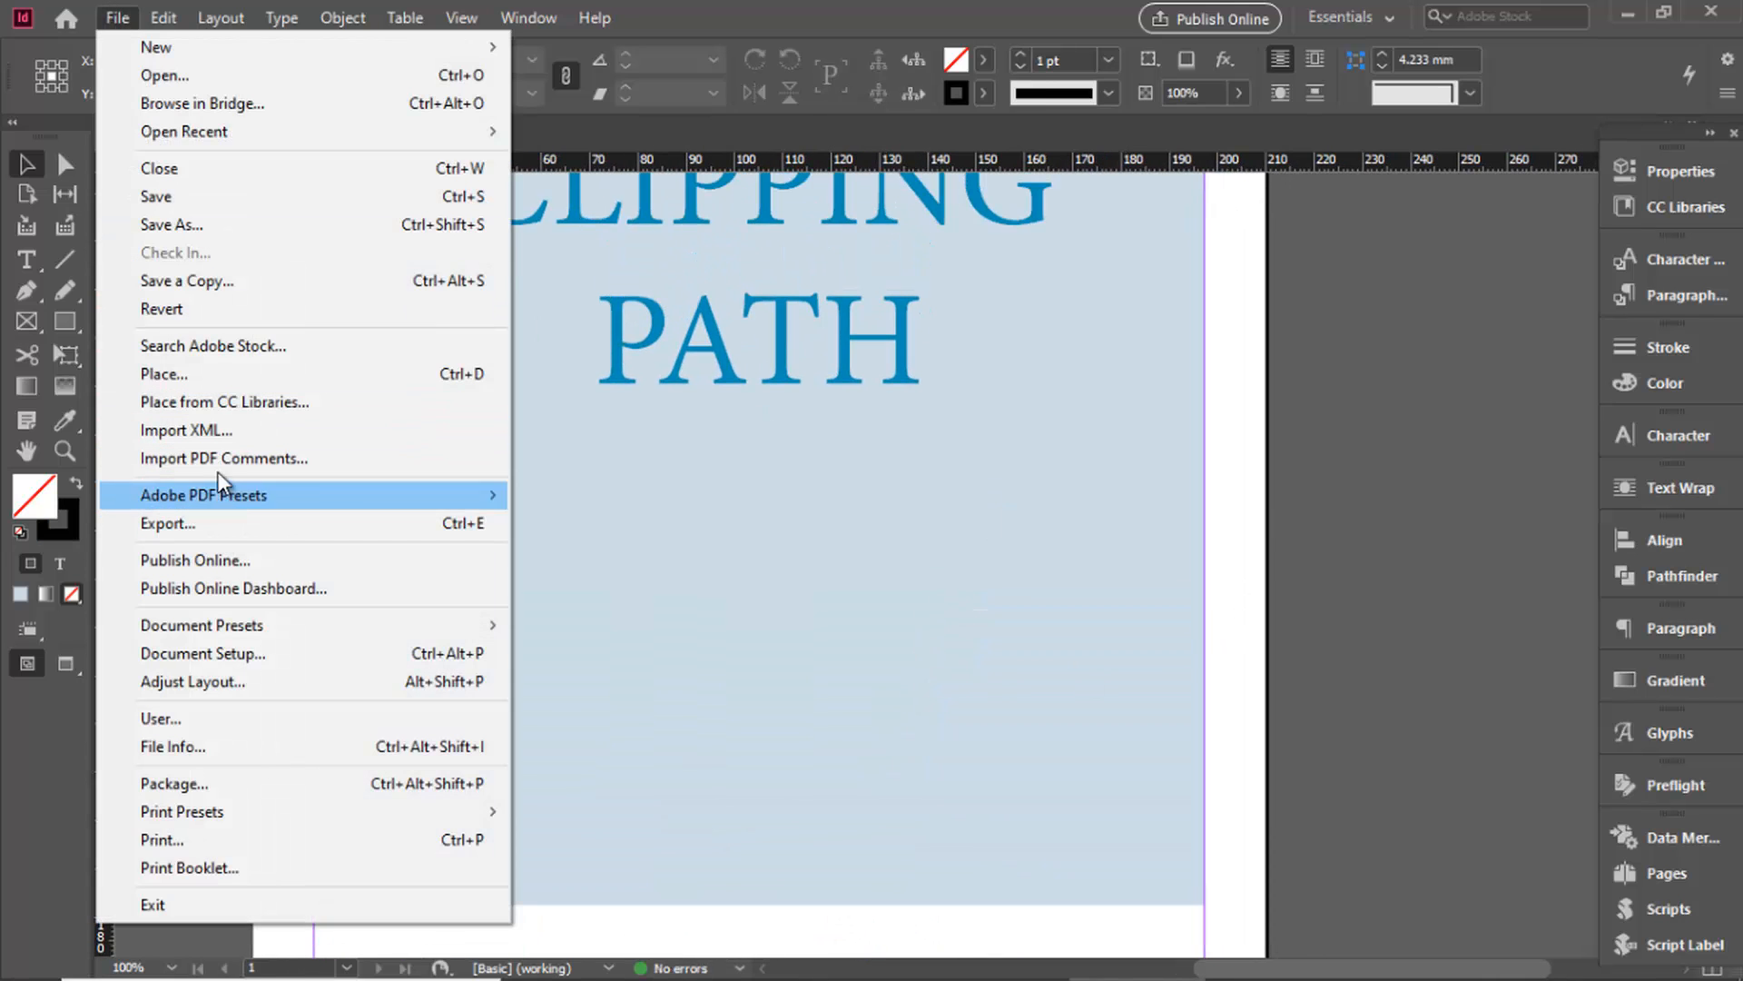
click(227, 385)
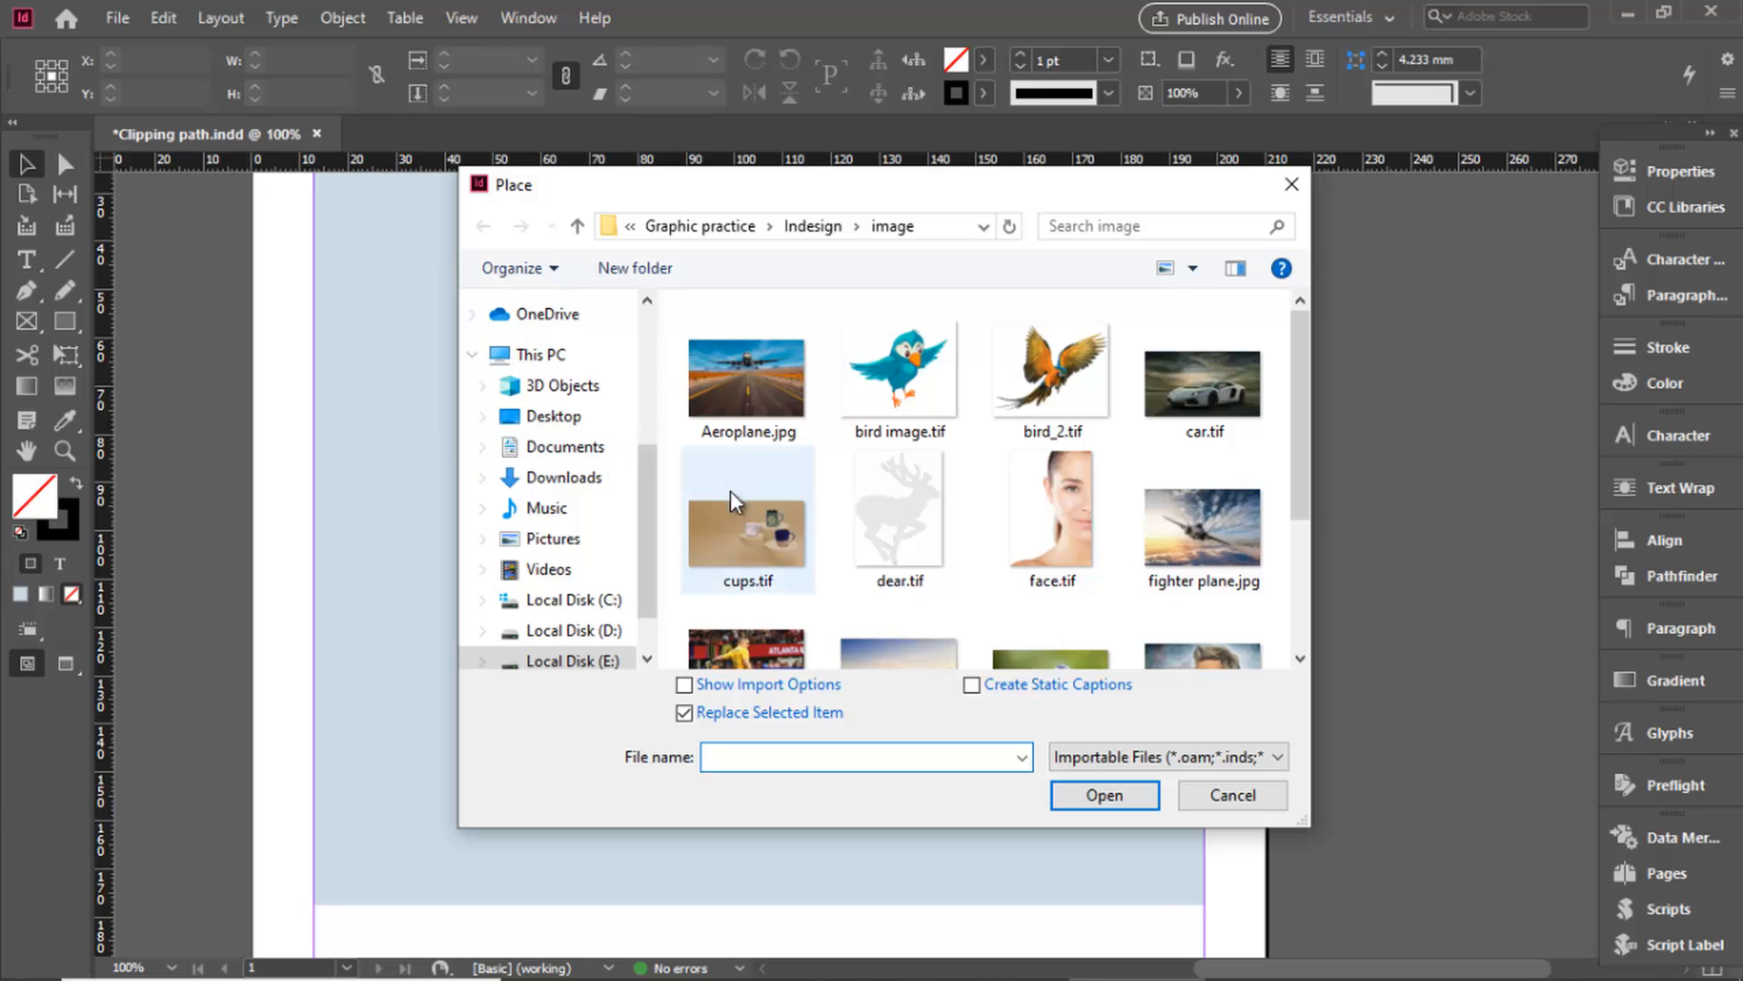
click(770, 597)
click(1105, 794)
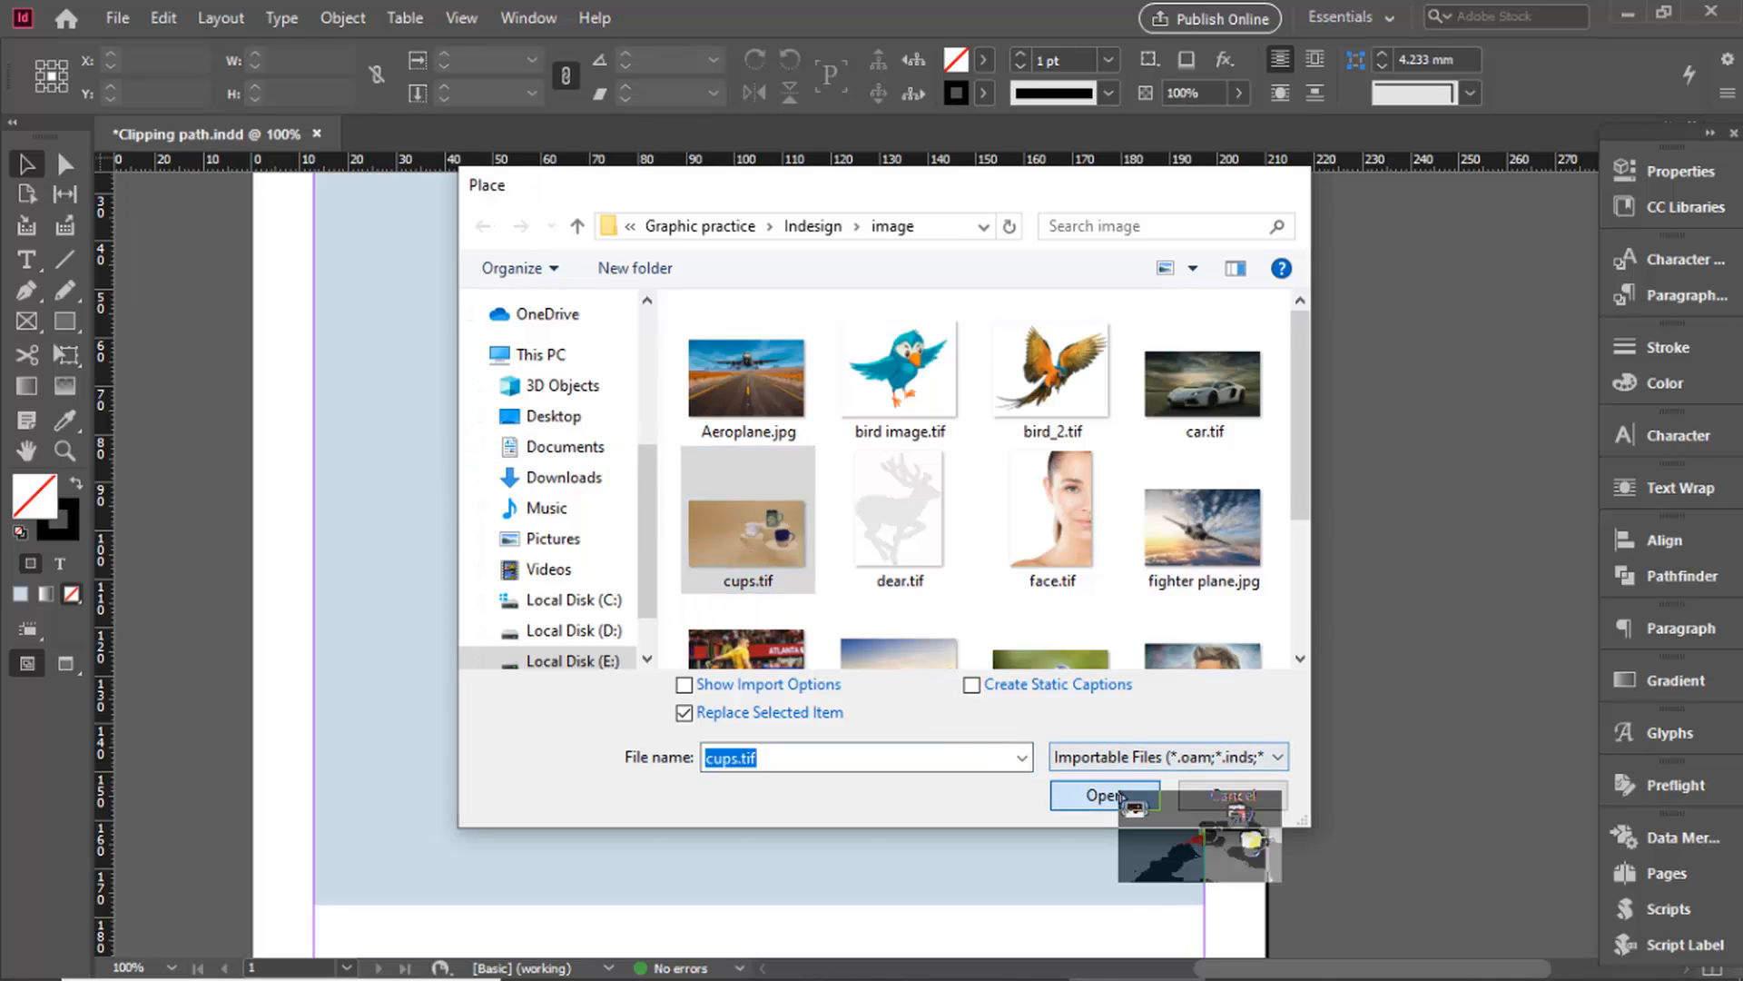
drag(451, 538, 1112, 779)
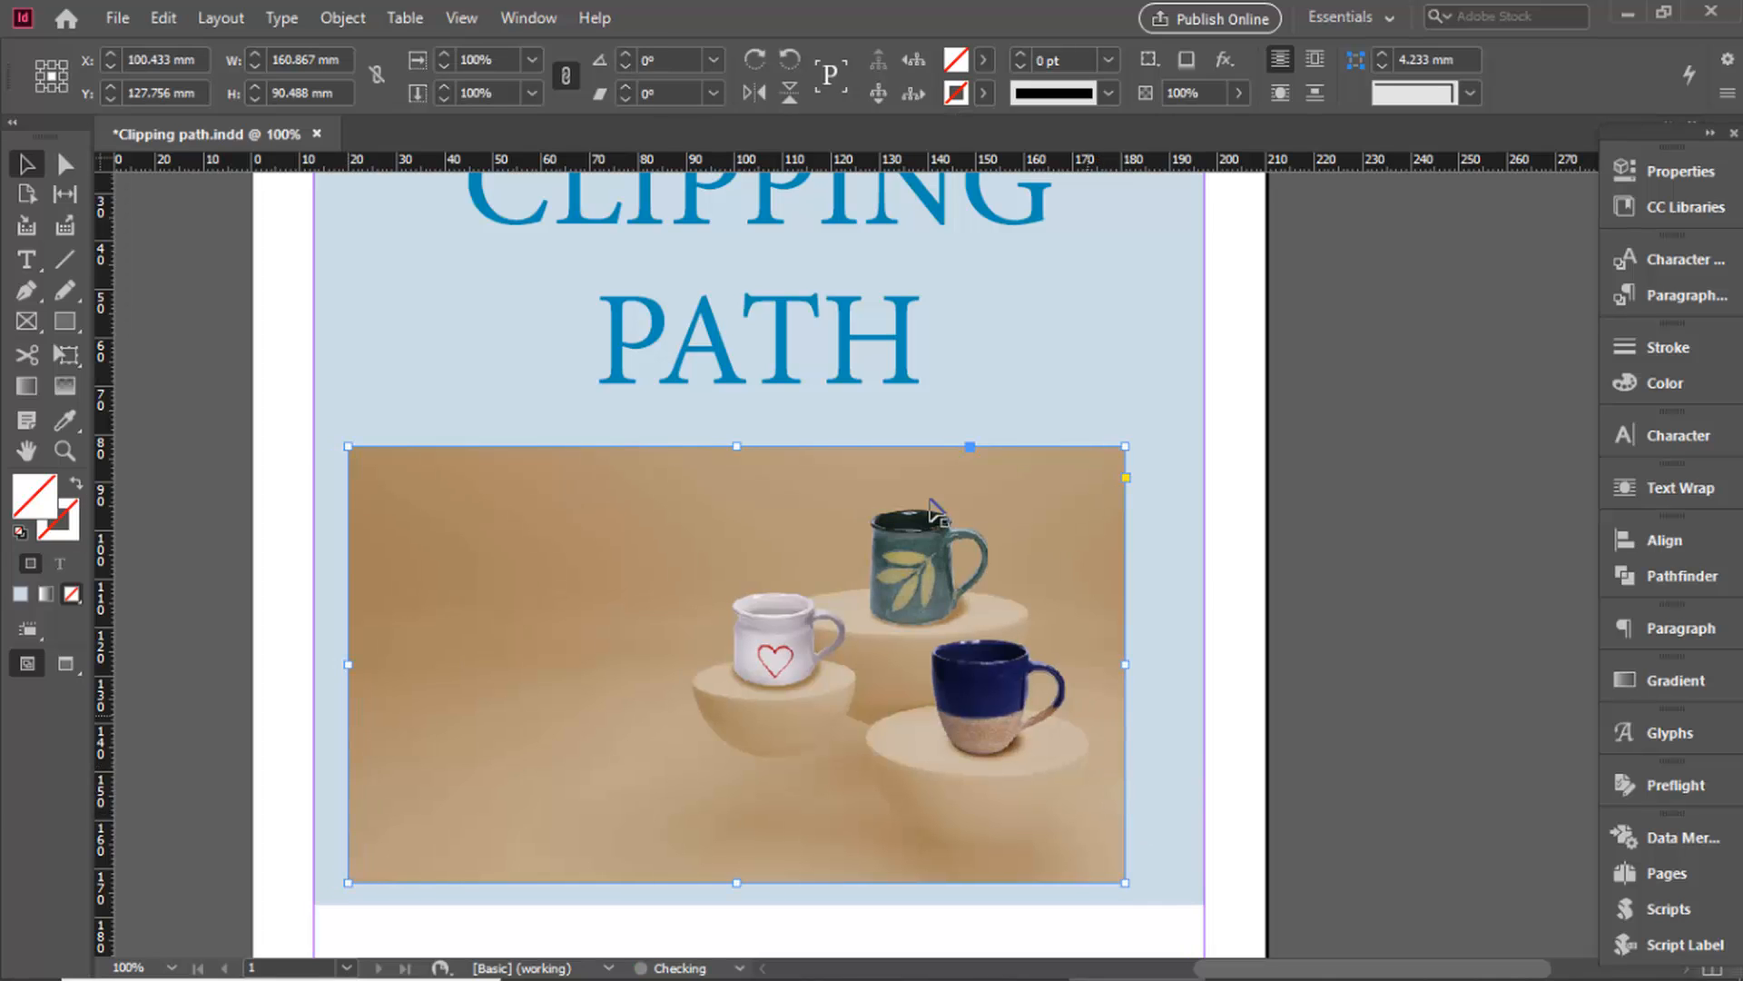
Set the clipping path type of the cups image to Photoshop Path.
click(358, 15)
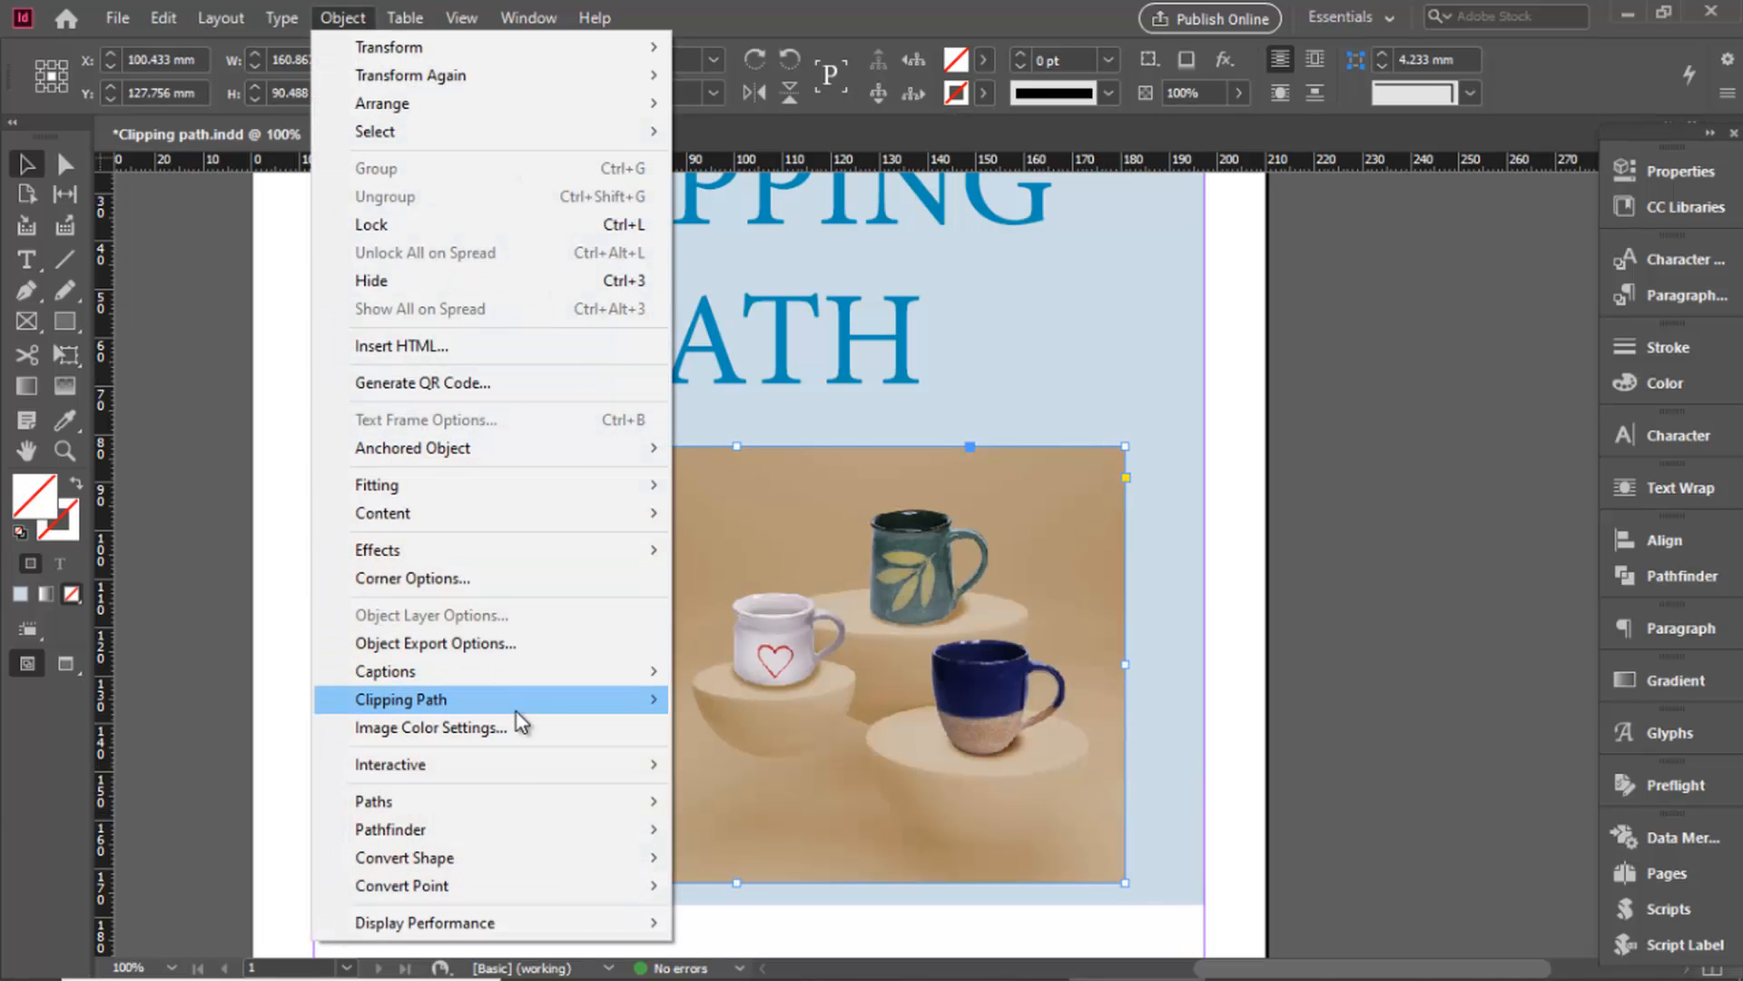
mouse_move(521, 697)
click(793, 697)
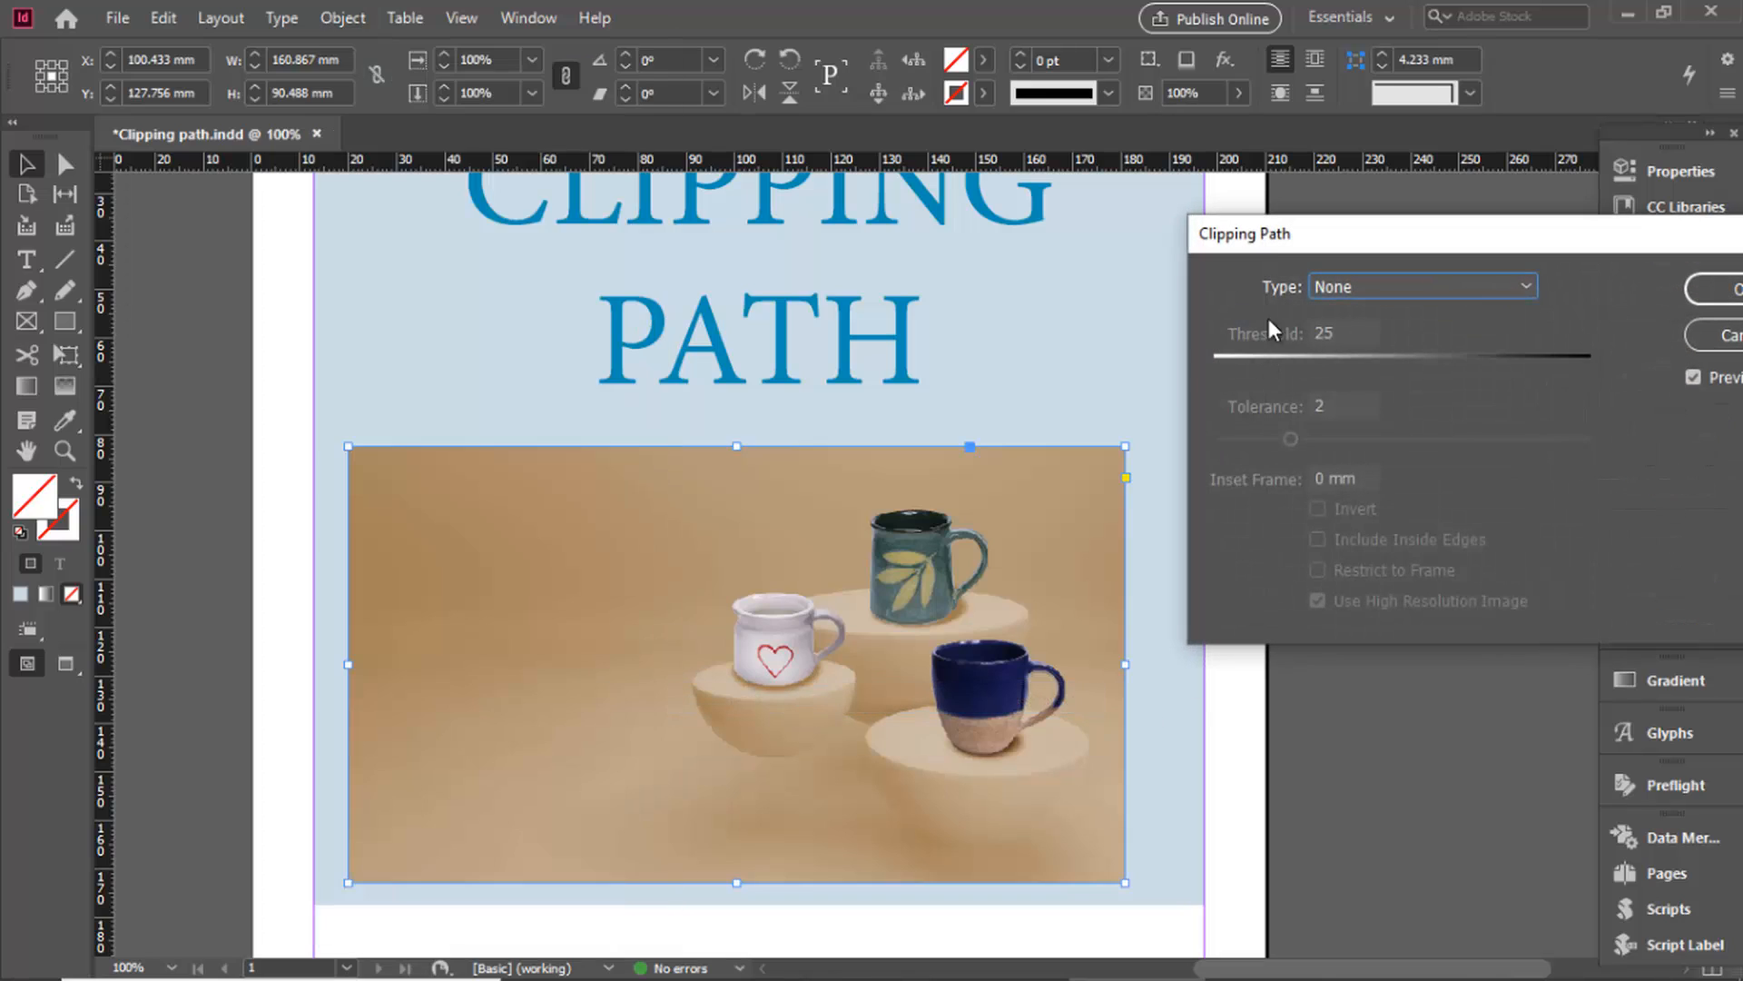
drag(1271, 248, 1126, 223)
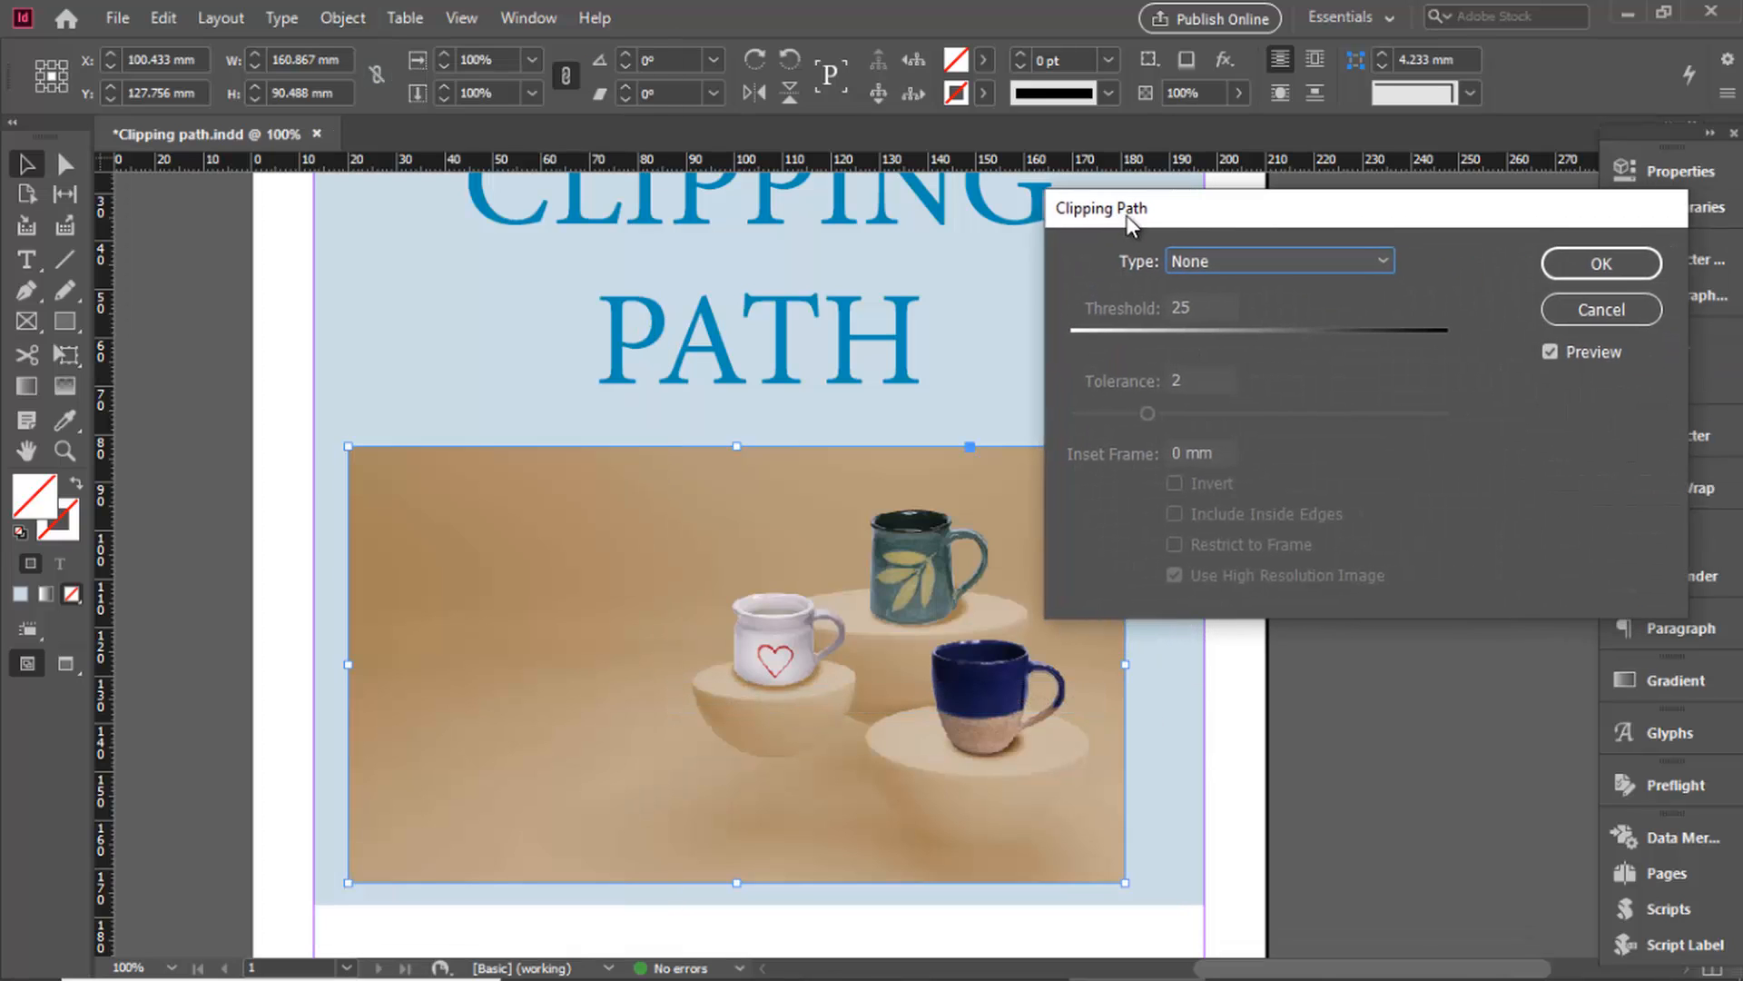
click(1207, 261)
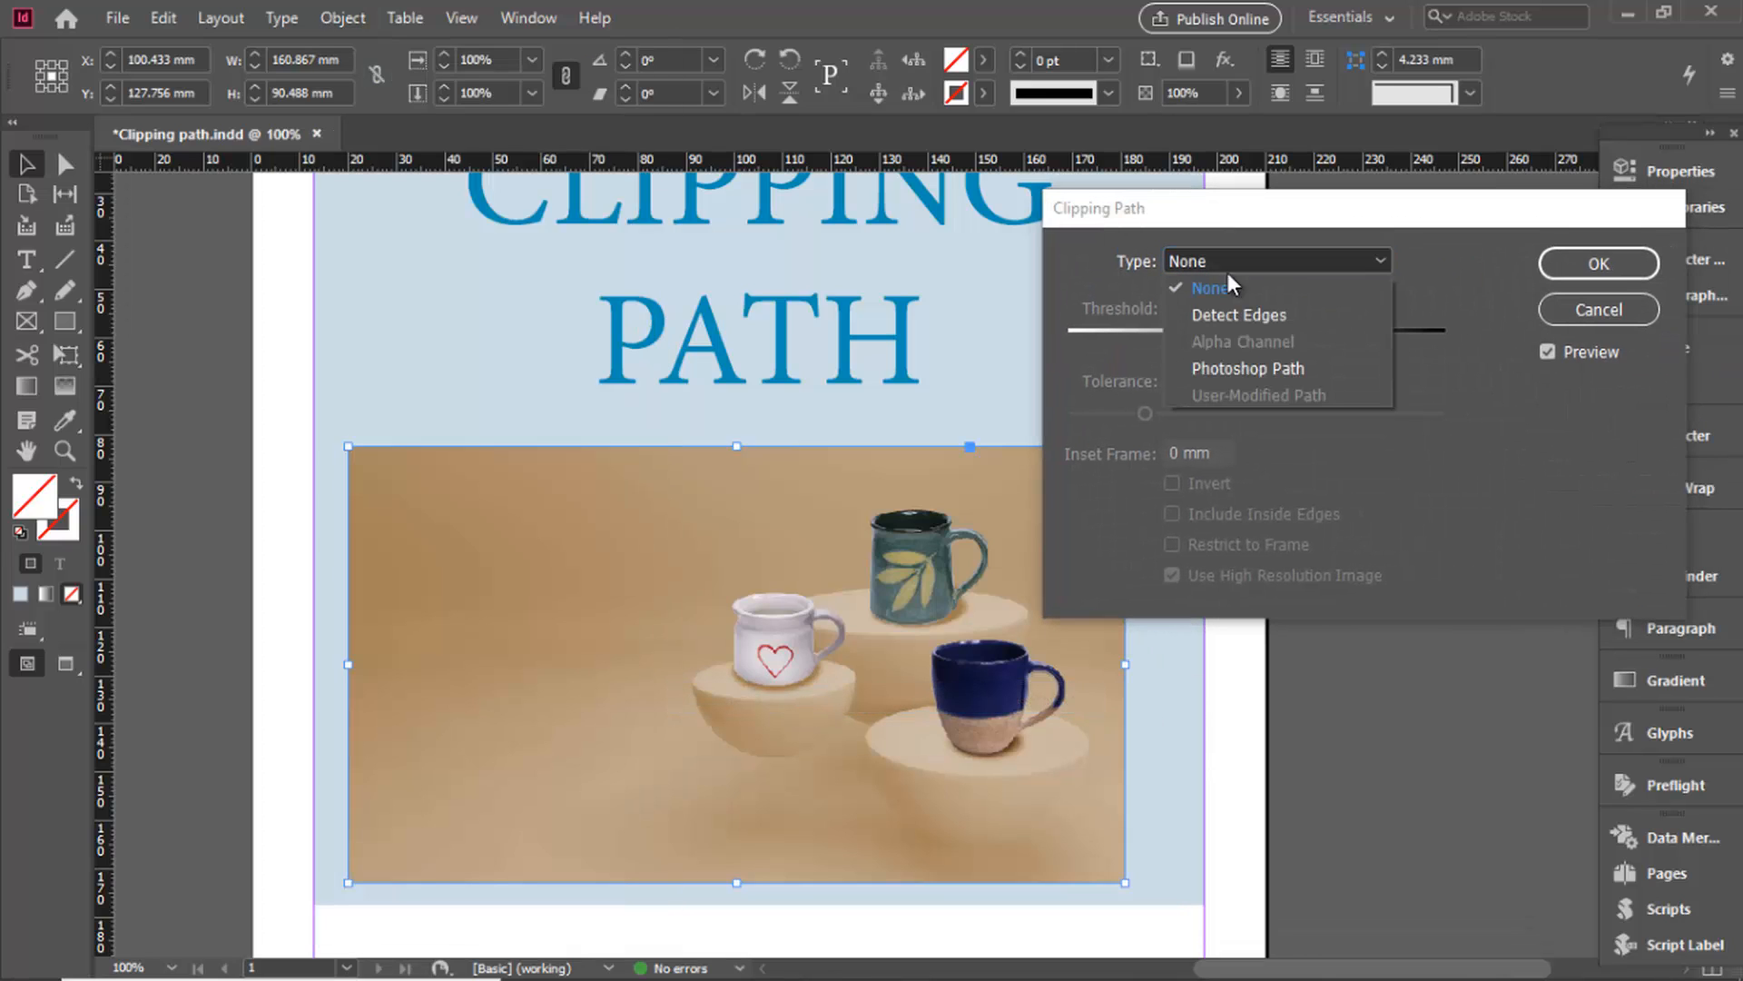
click(1266, 372)
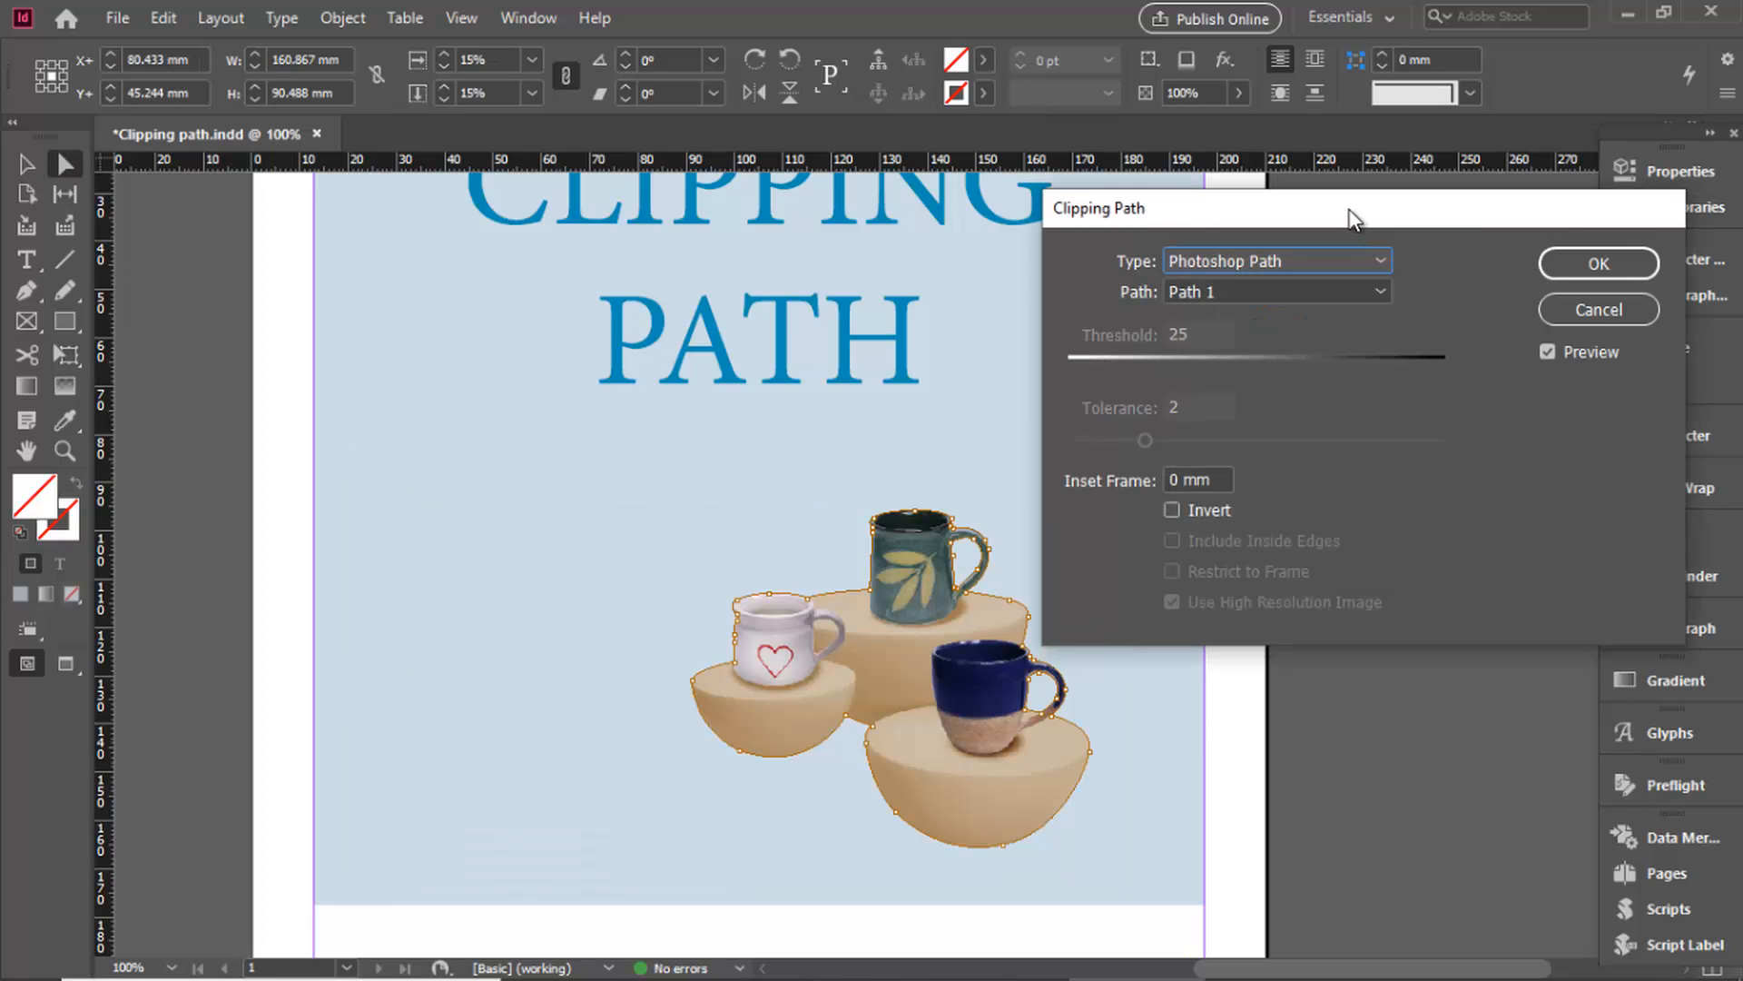
drag(1353, 218, 1368, 210)
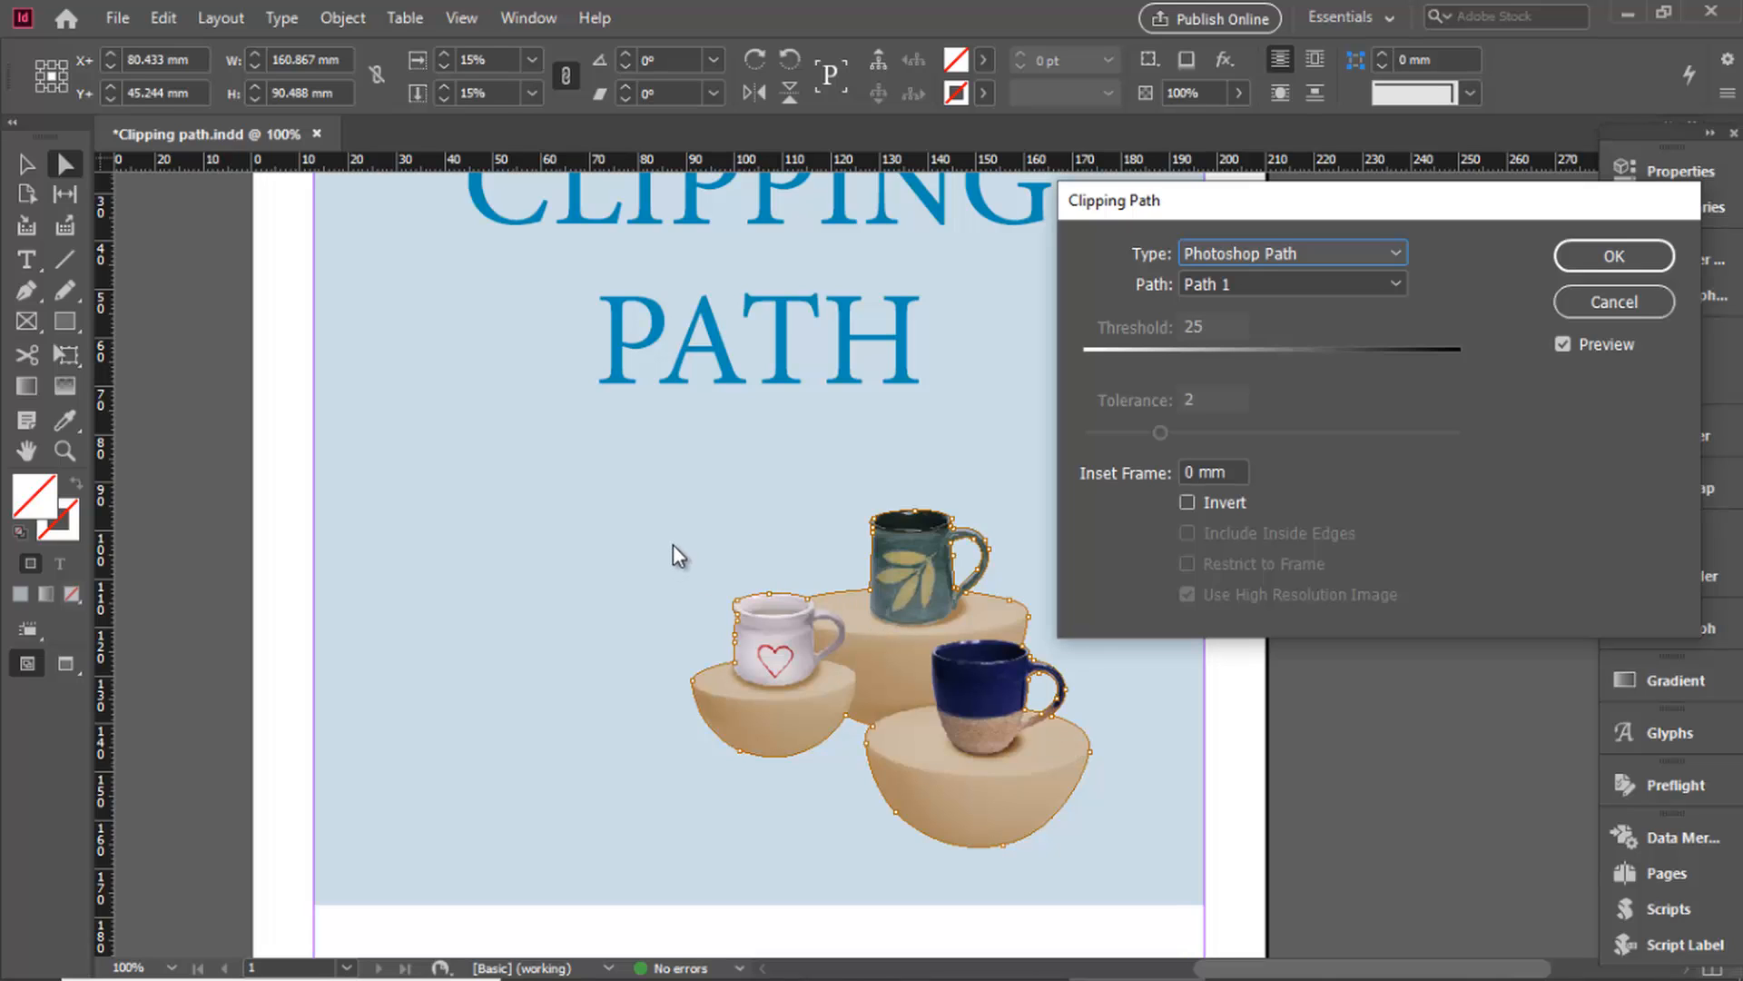
Choose Path 2 as the cups image's clipping path and apply it.
click(1284, 282)
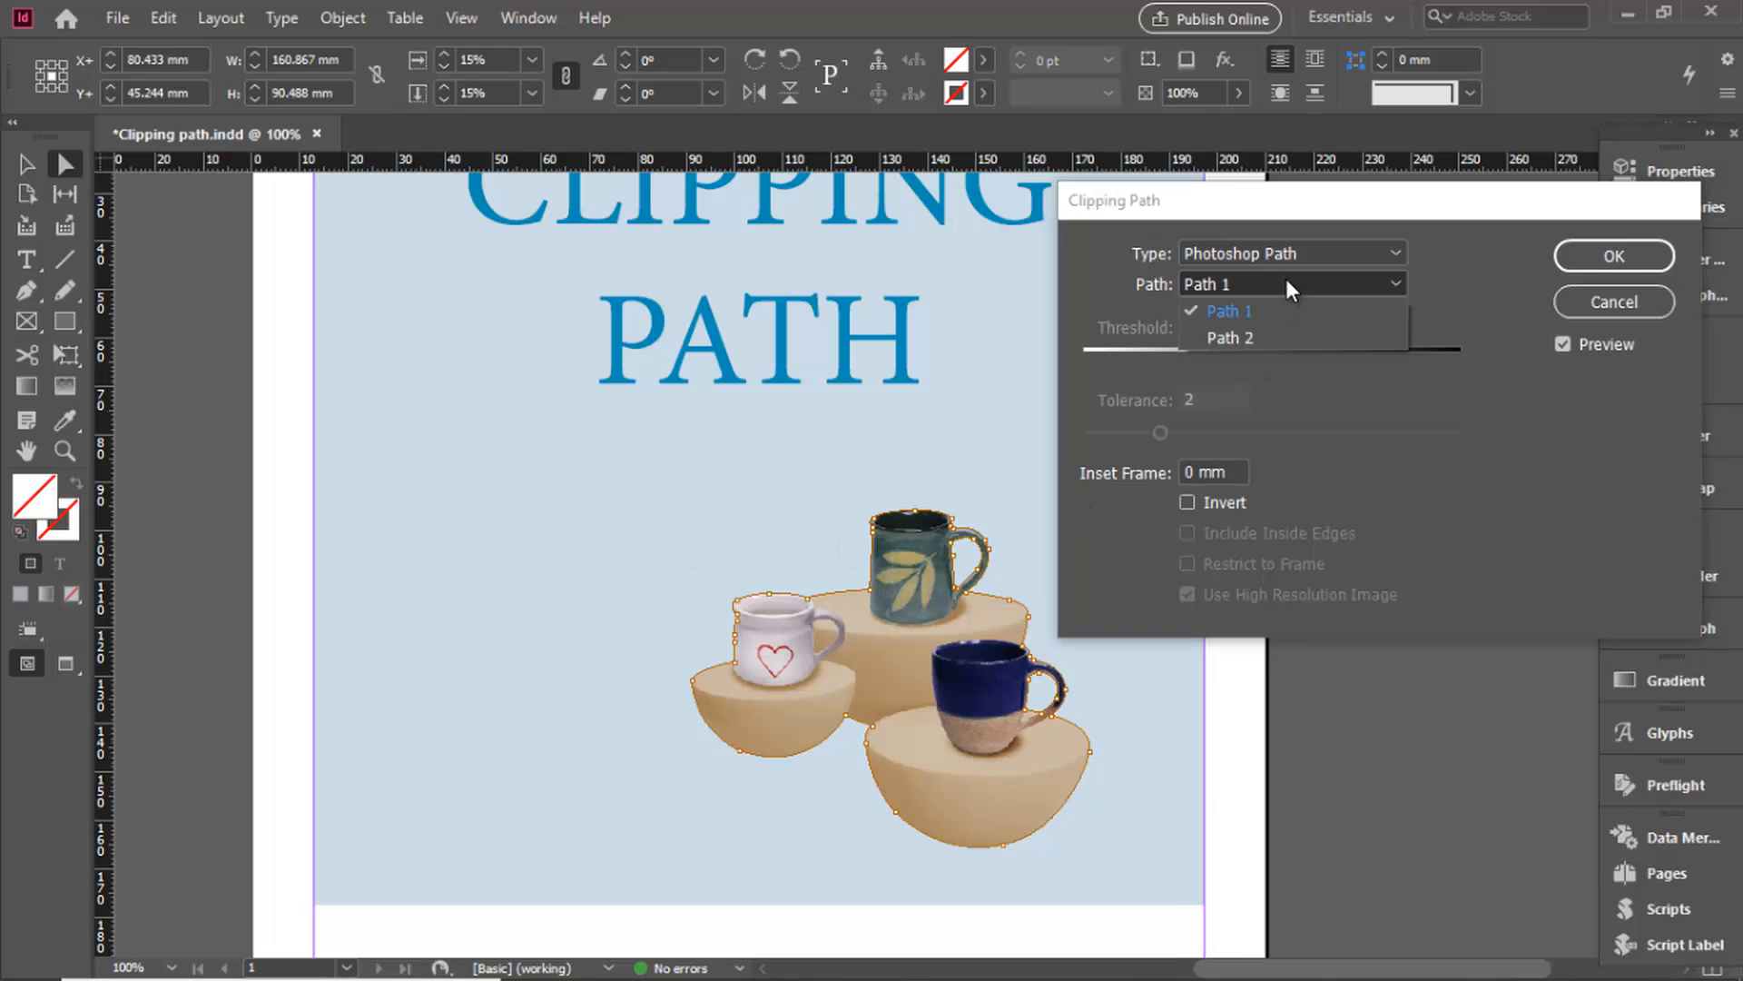
click(1284, 339)
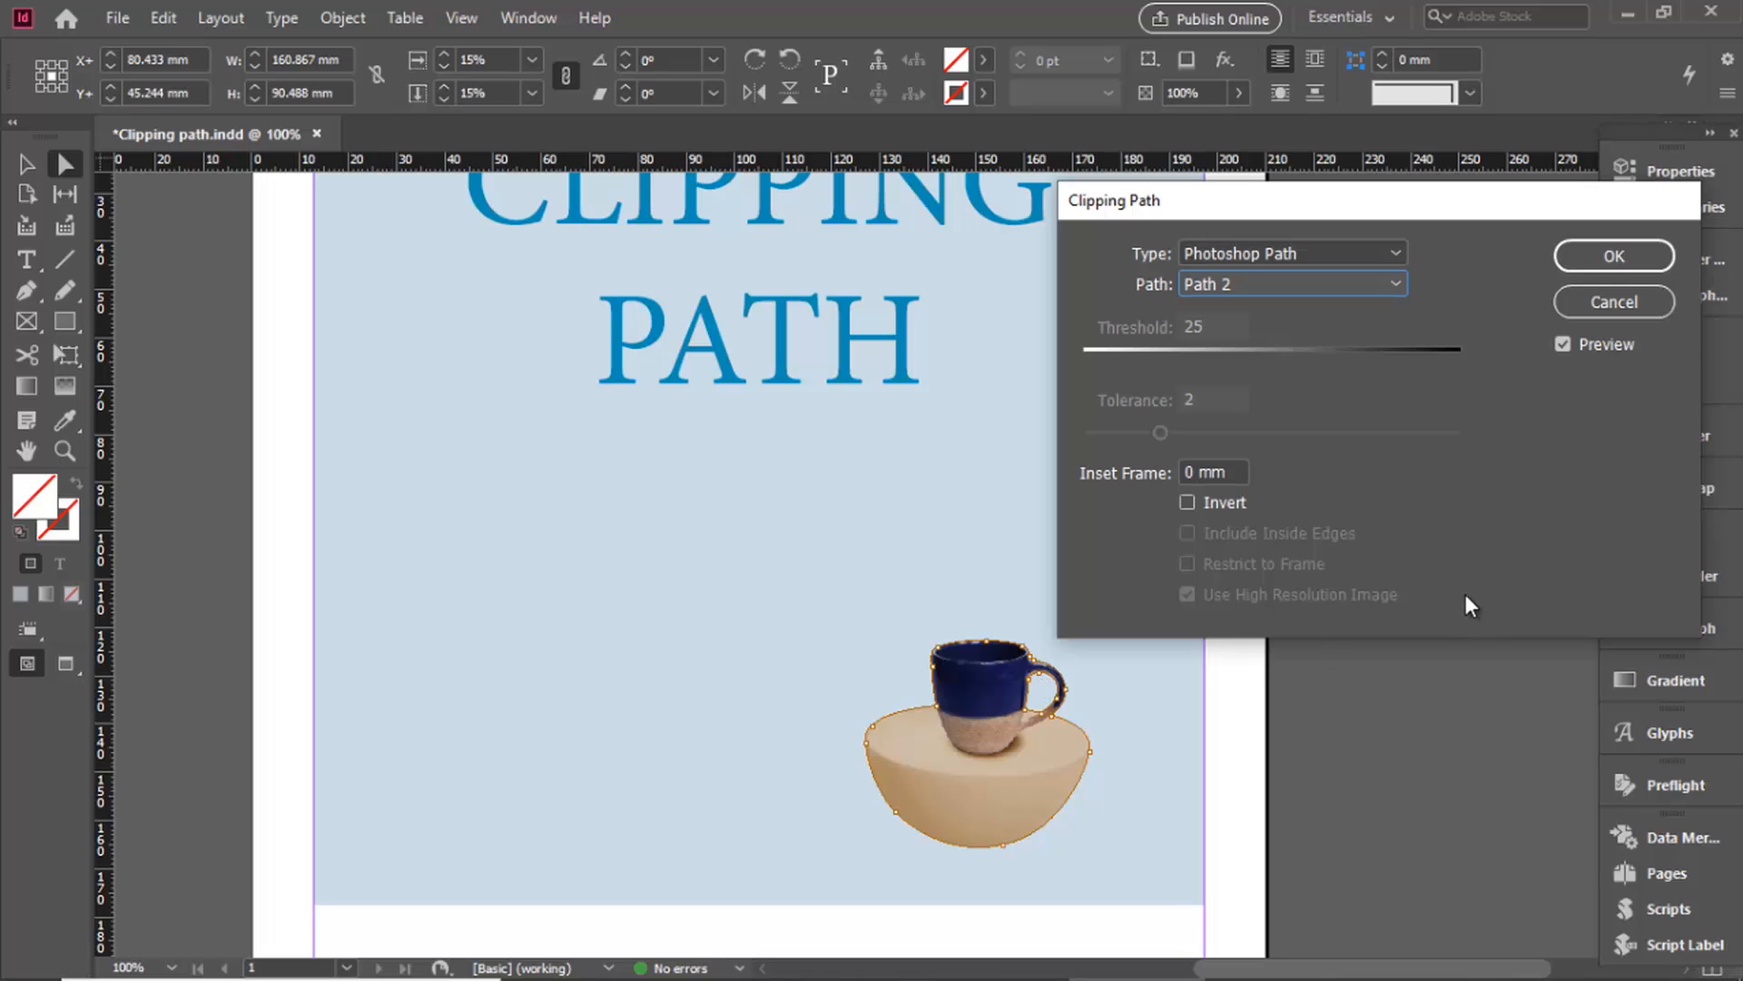
click(1614, 259)
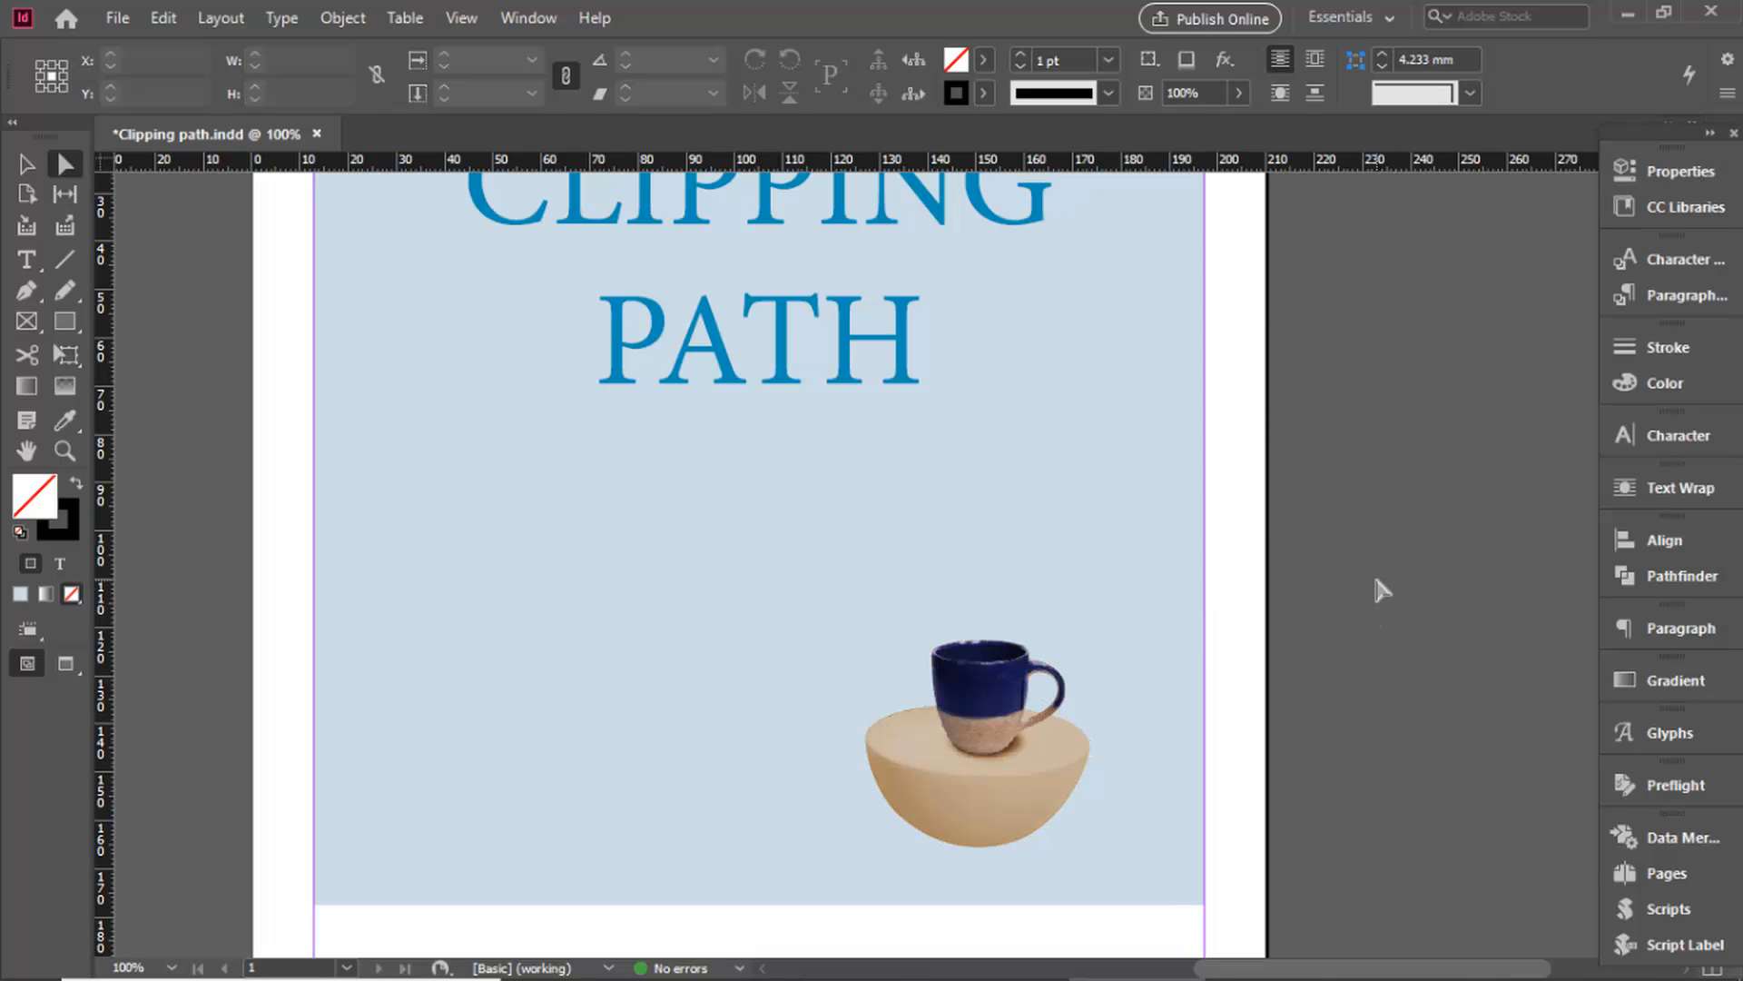
Switch to Photoshop and open cups.tif from the image folder.
mouse_move(1045, 976)
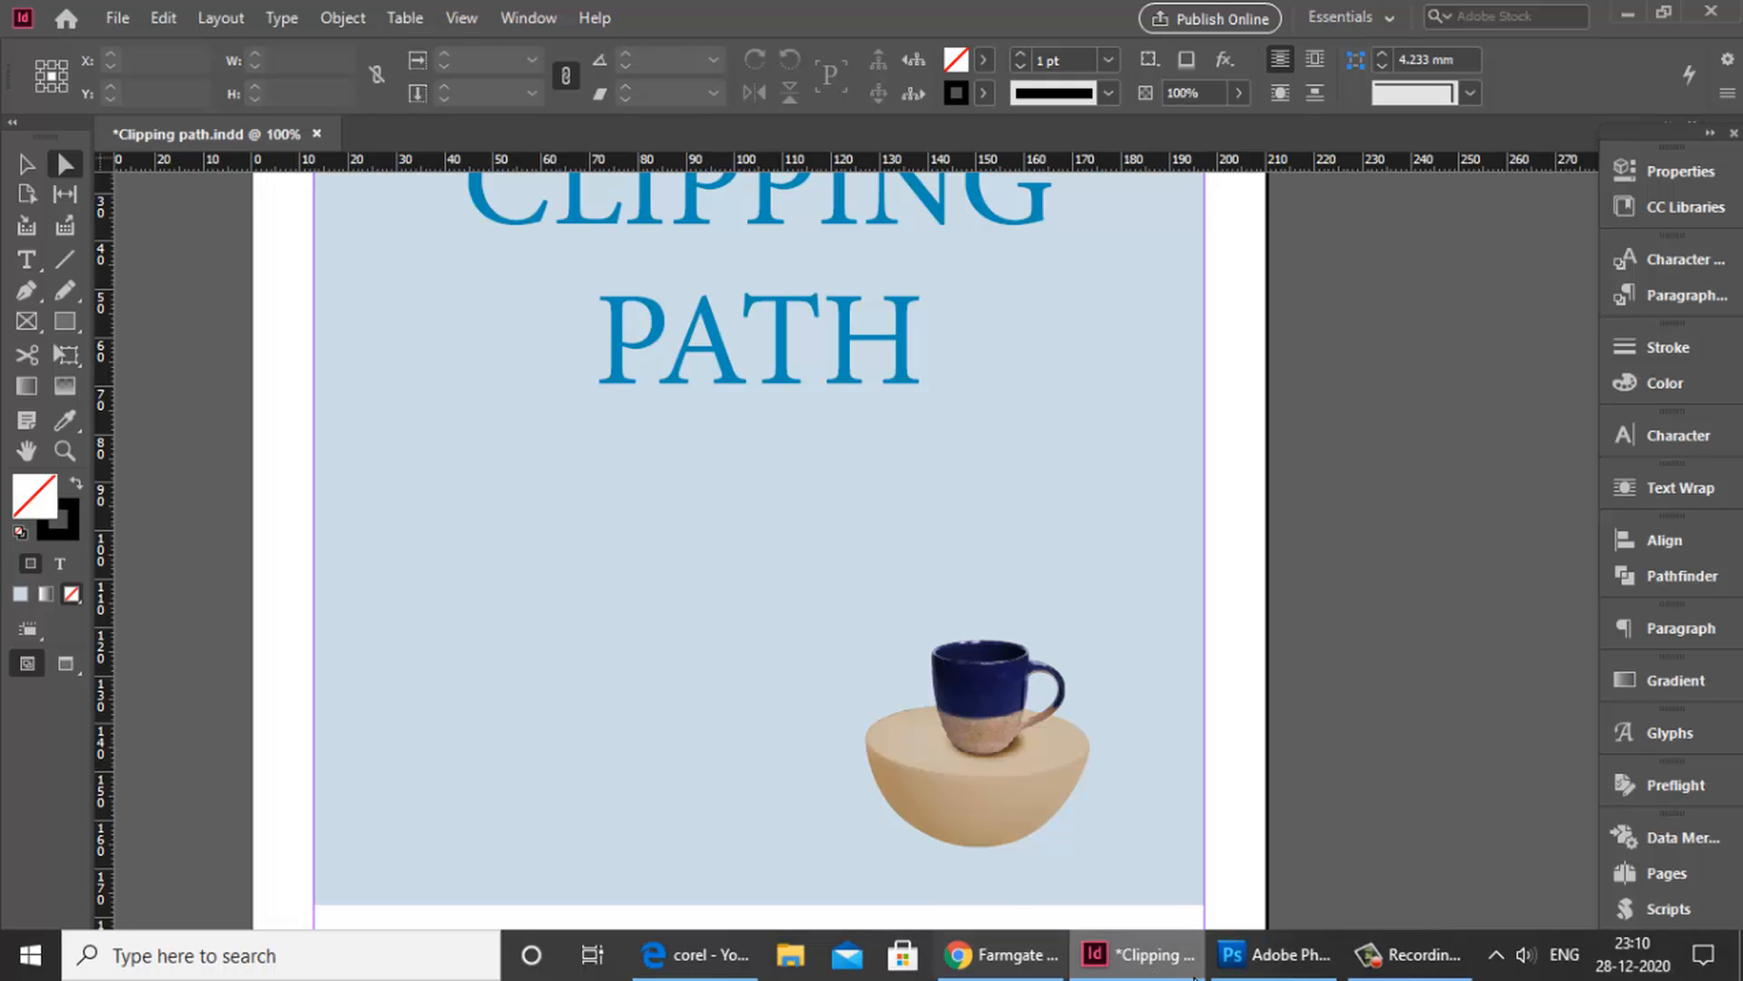
click(1289, 971)
key(ctrl+o)
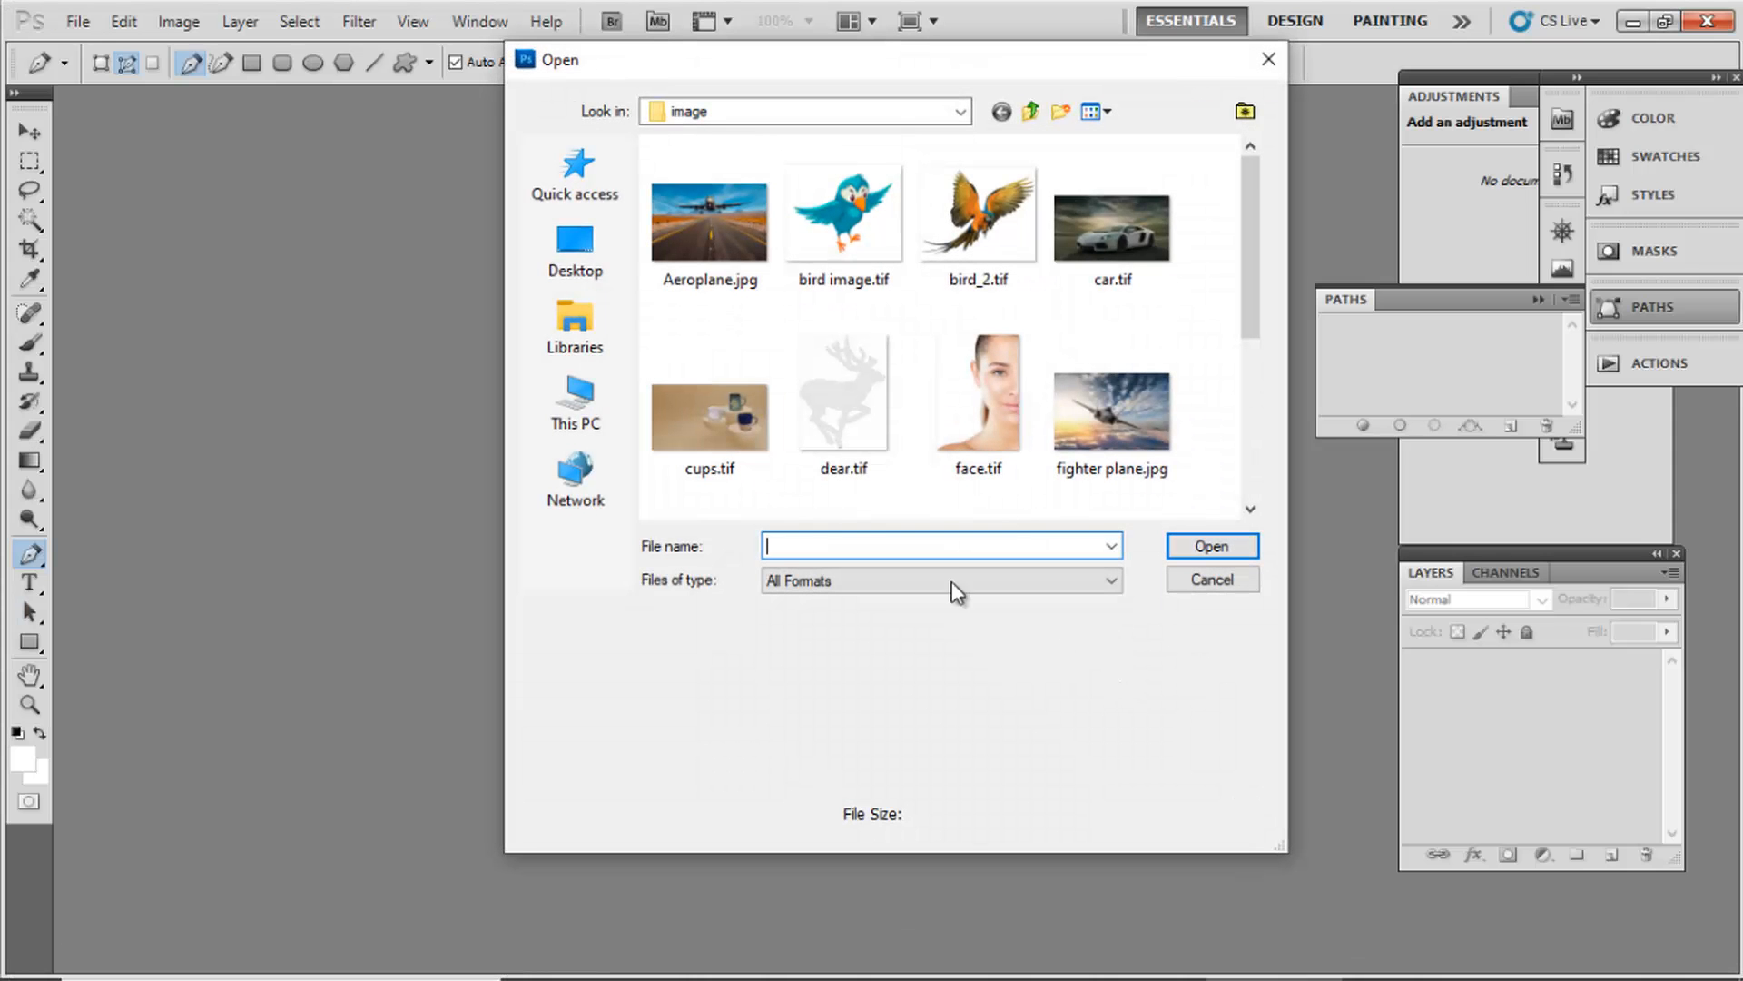
click(747, 414)
click(1212, 546)
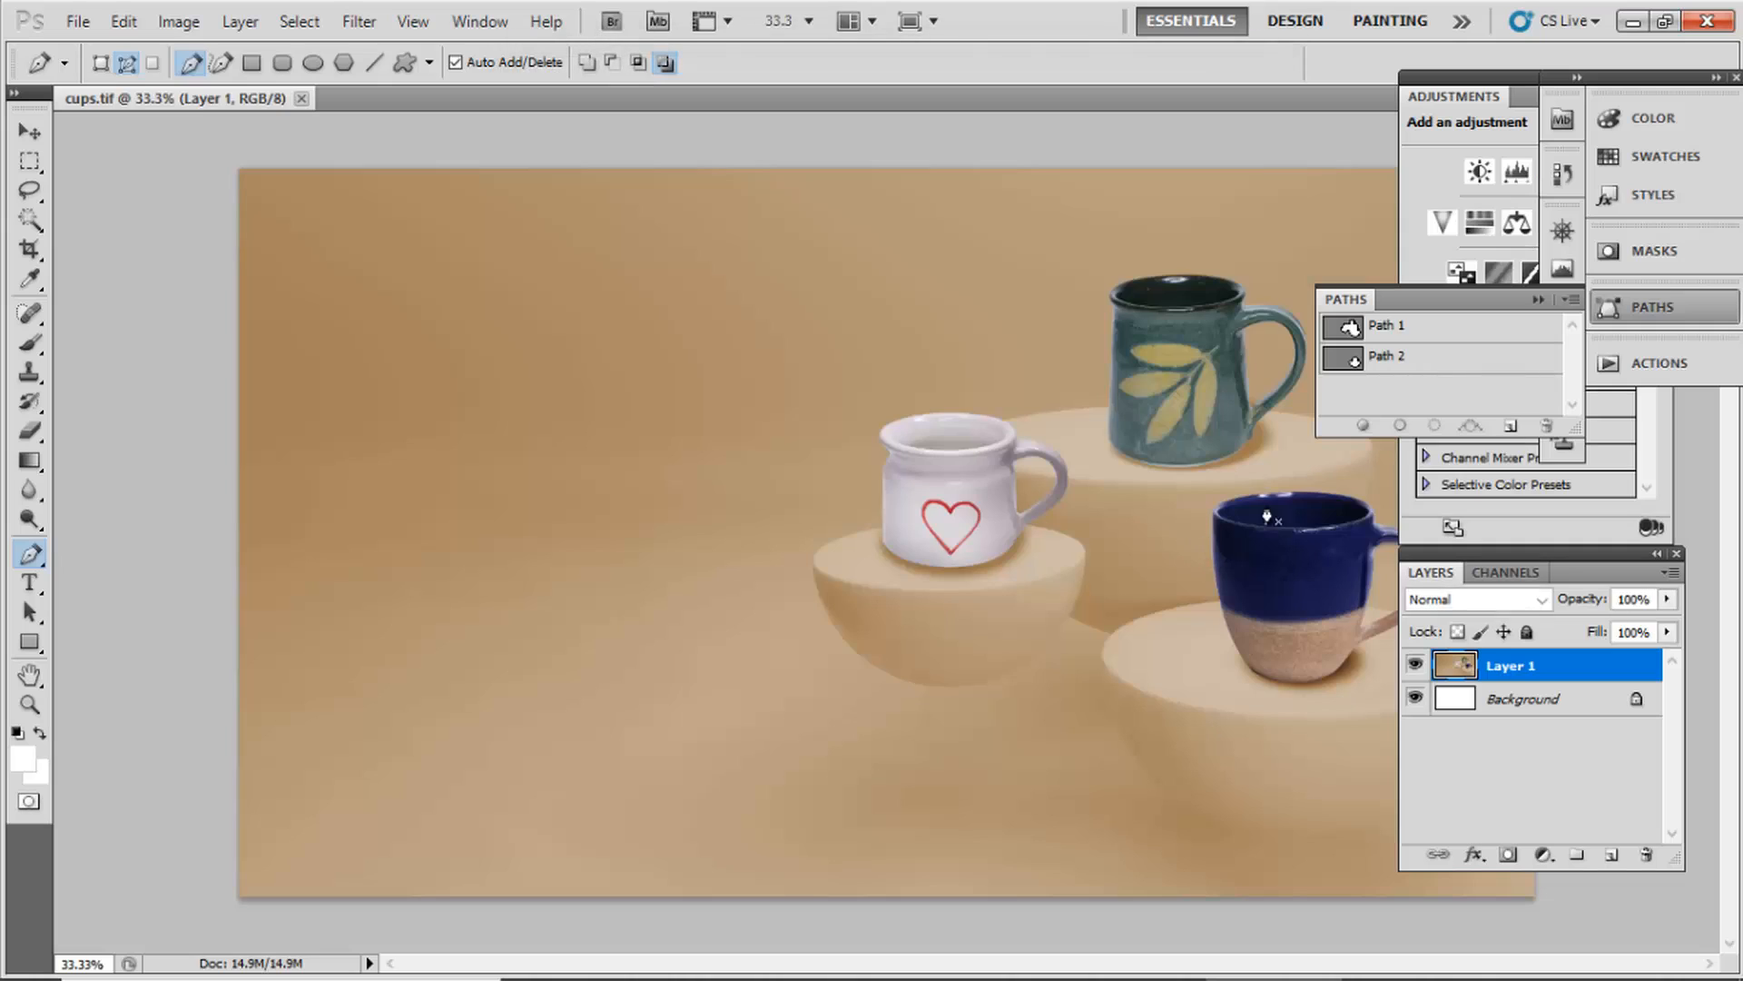
Compare the saved paths Path 1 and Path 2 in cups.tif, and close the file.
click(1369, 362)
click(1380, 334)
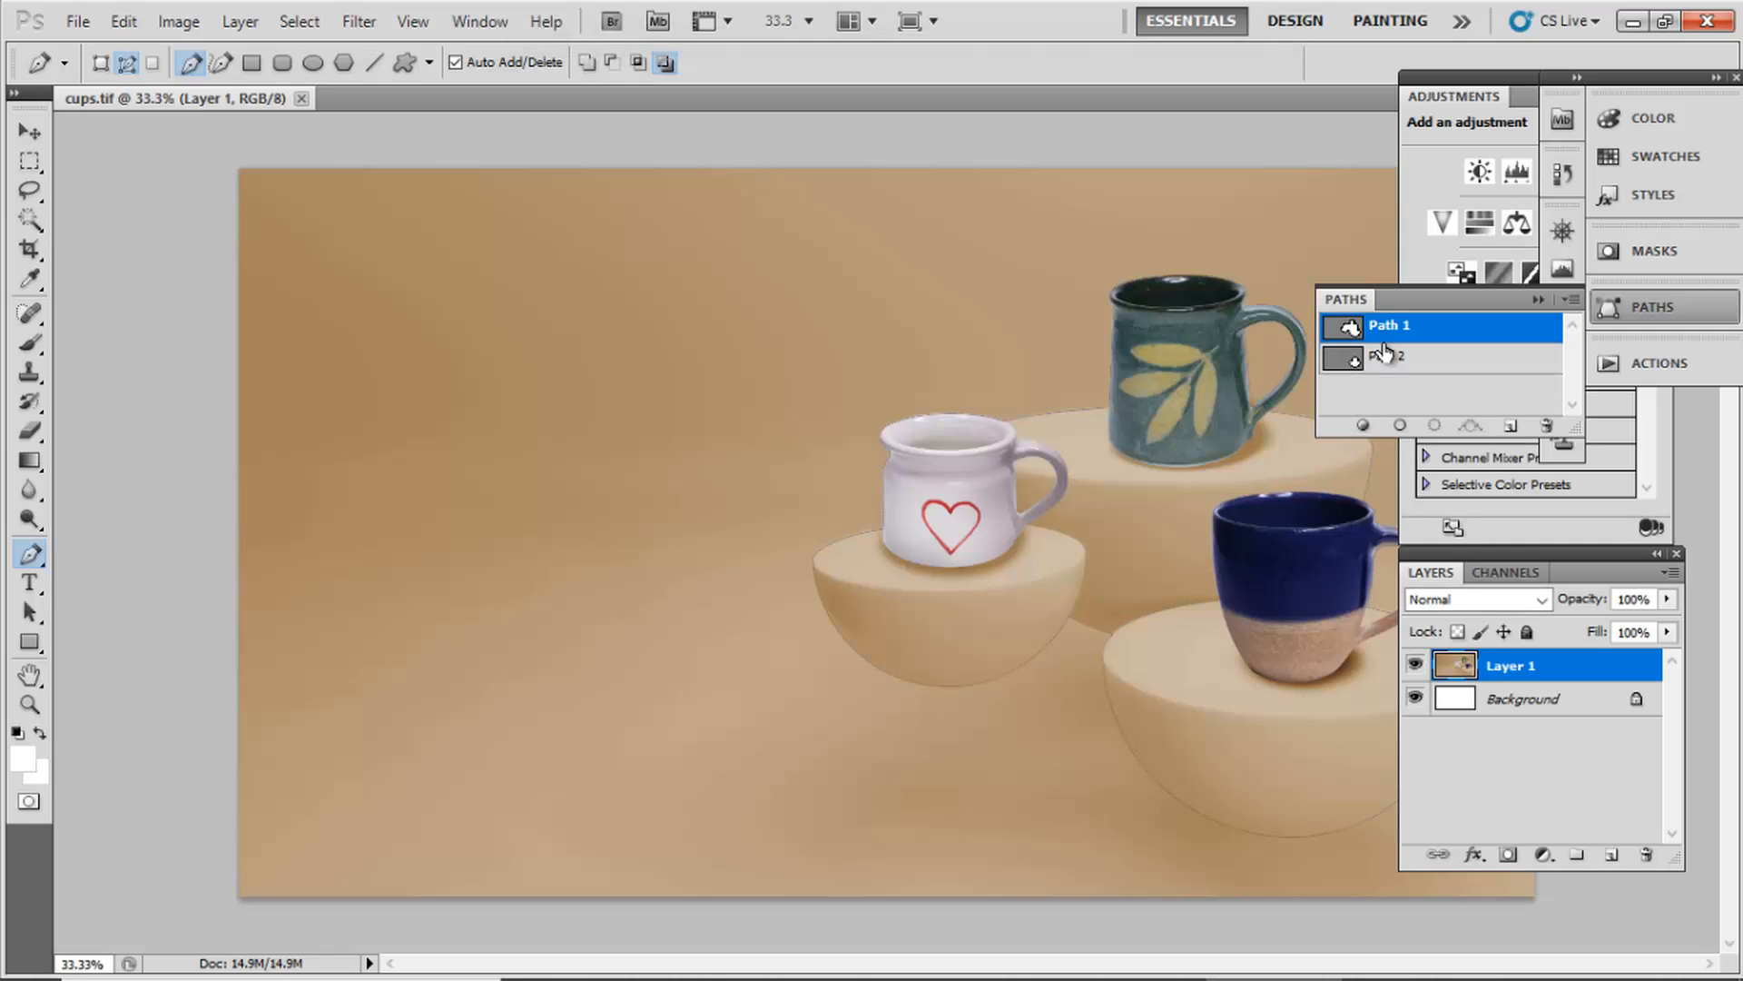
click(1383, 360)
click(1398, 336)
click(1396, 363)
click(1402, 338)
key(ctrl+w)
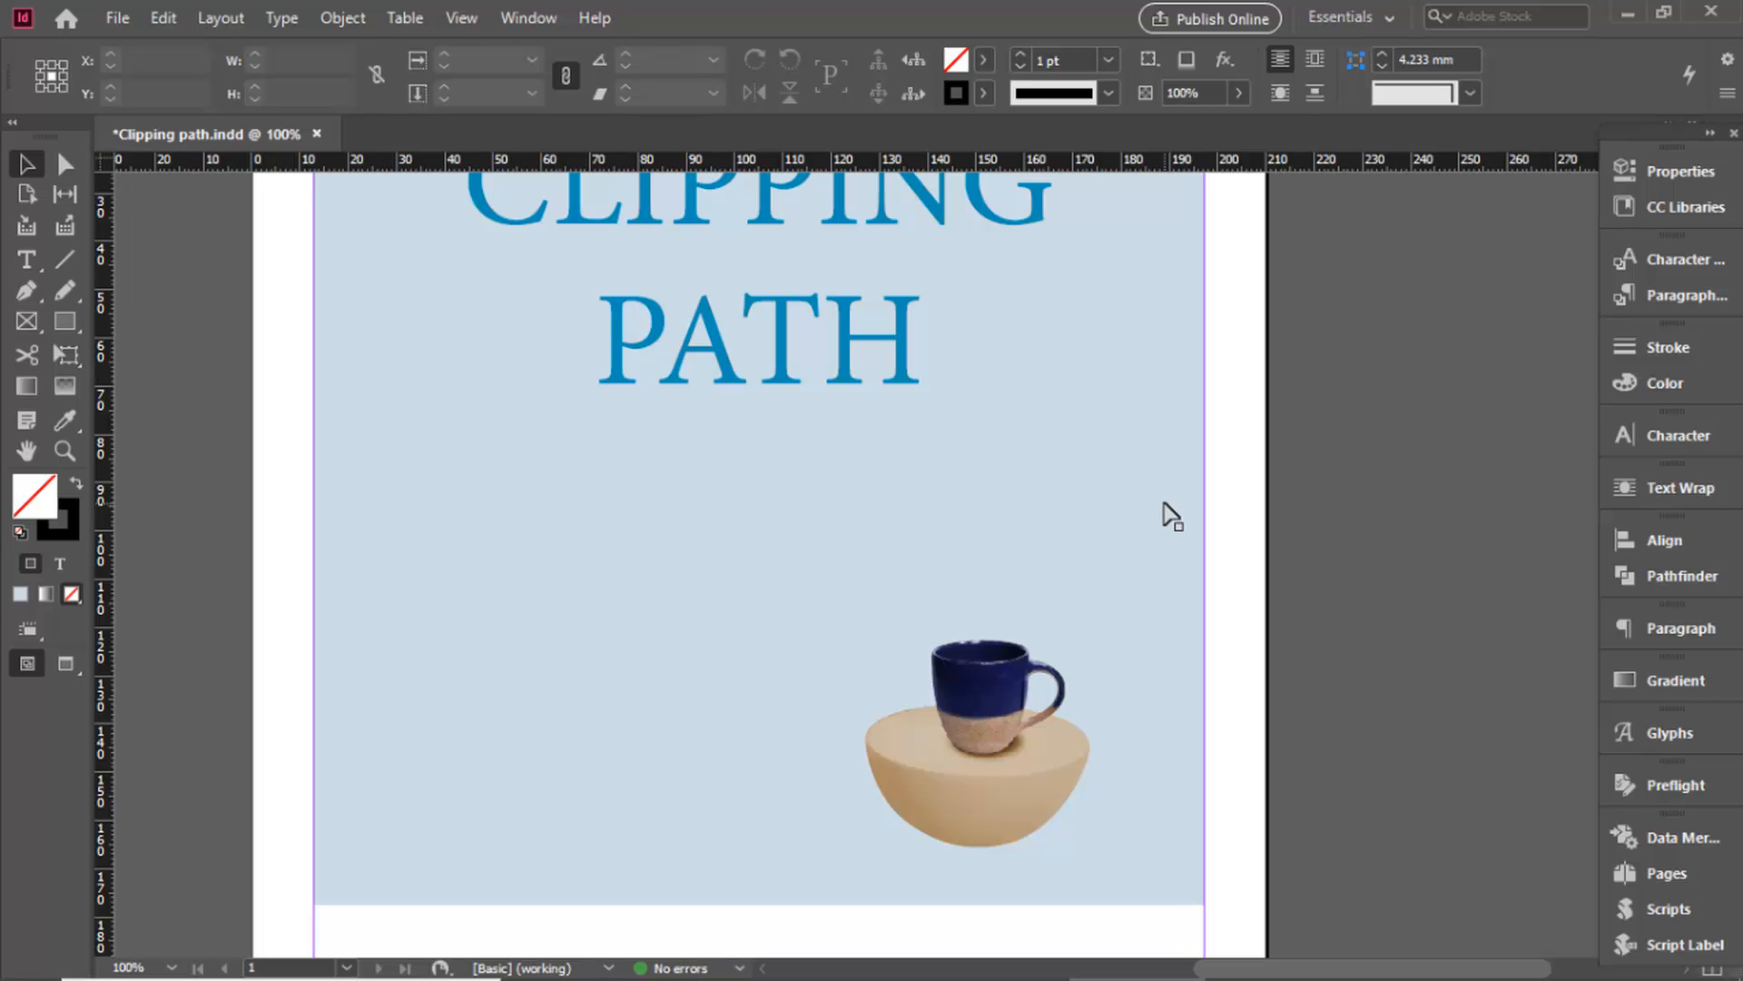
Place bird image.tif below the title in a frame about 60 by 50 mm, and delete it.
key(ctrl+d)
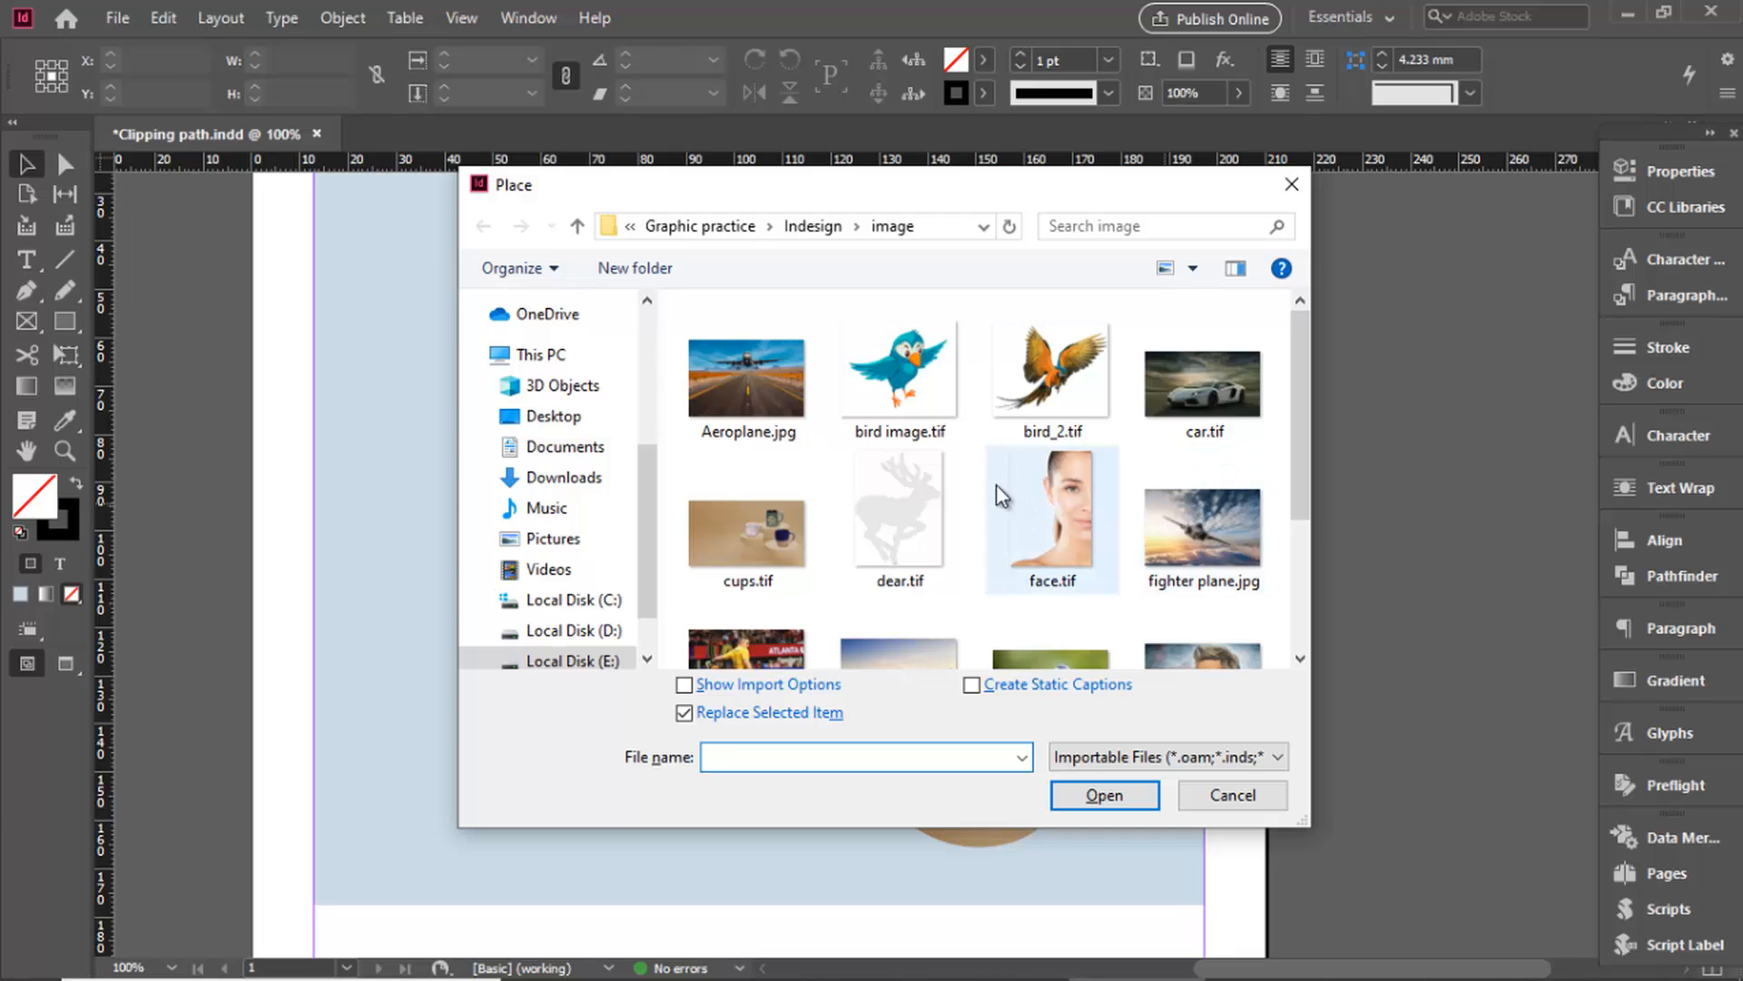
click(917, 385)
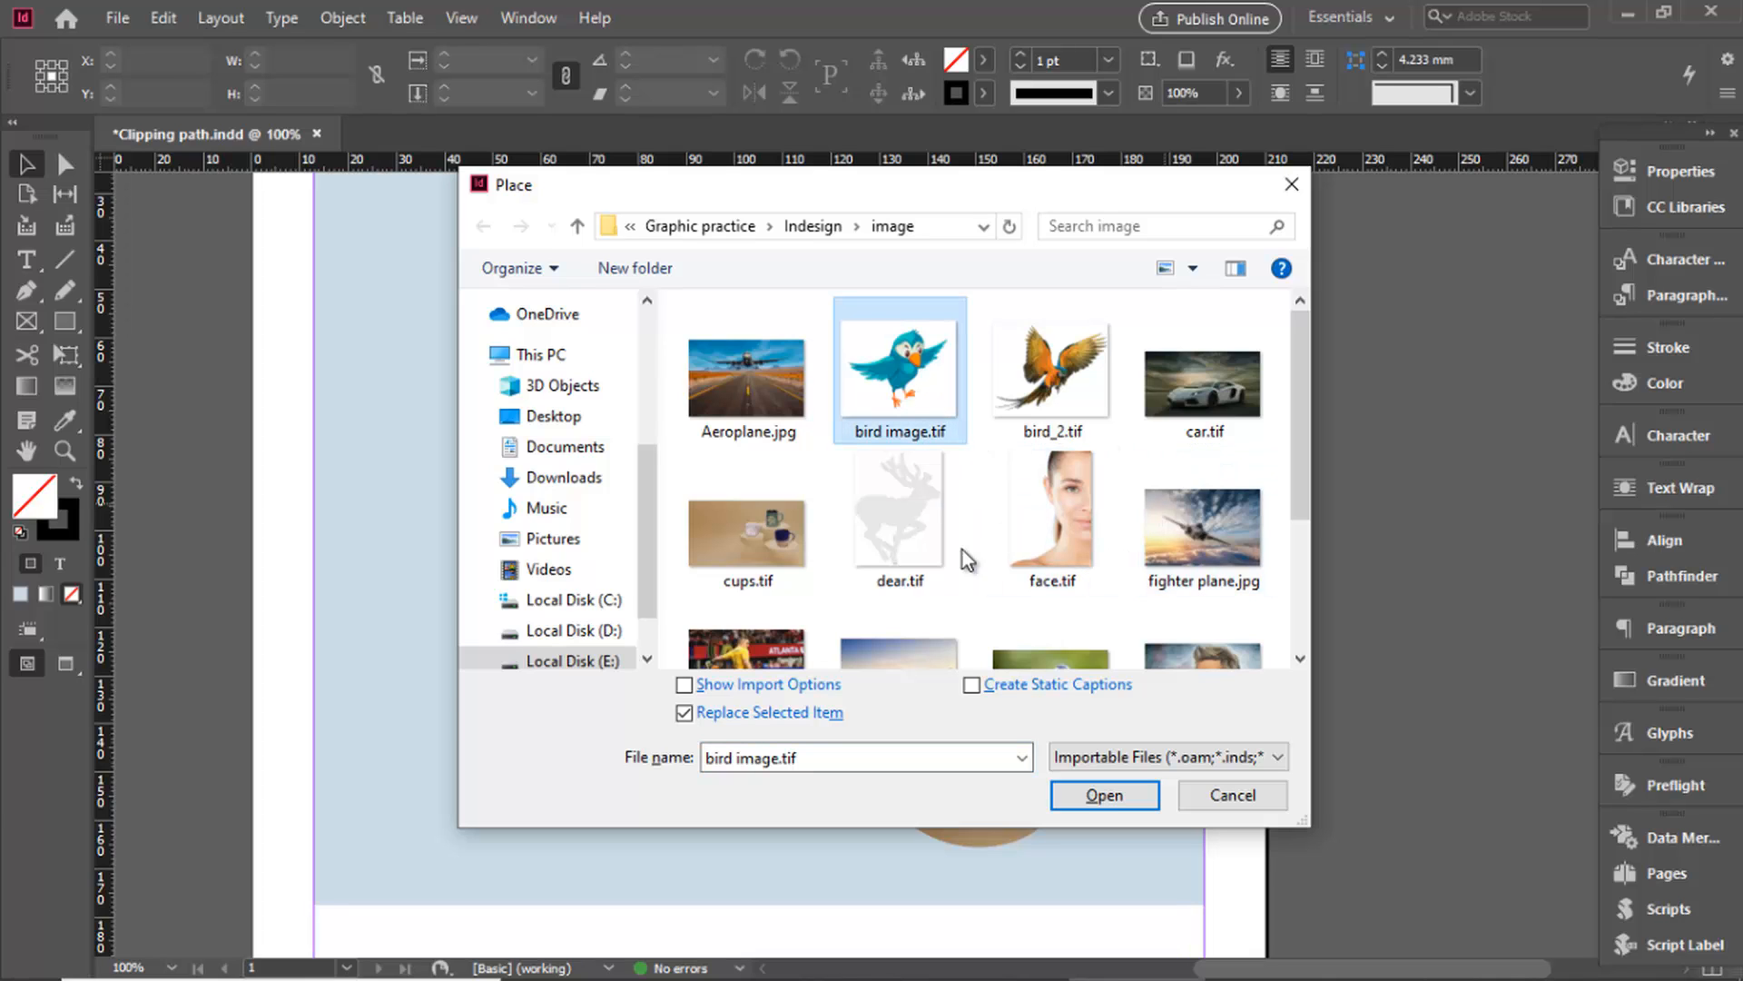
click(1076, 790)
drag(435, 446, 736, 733)
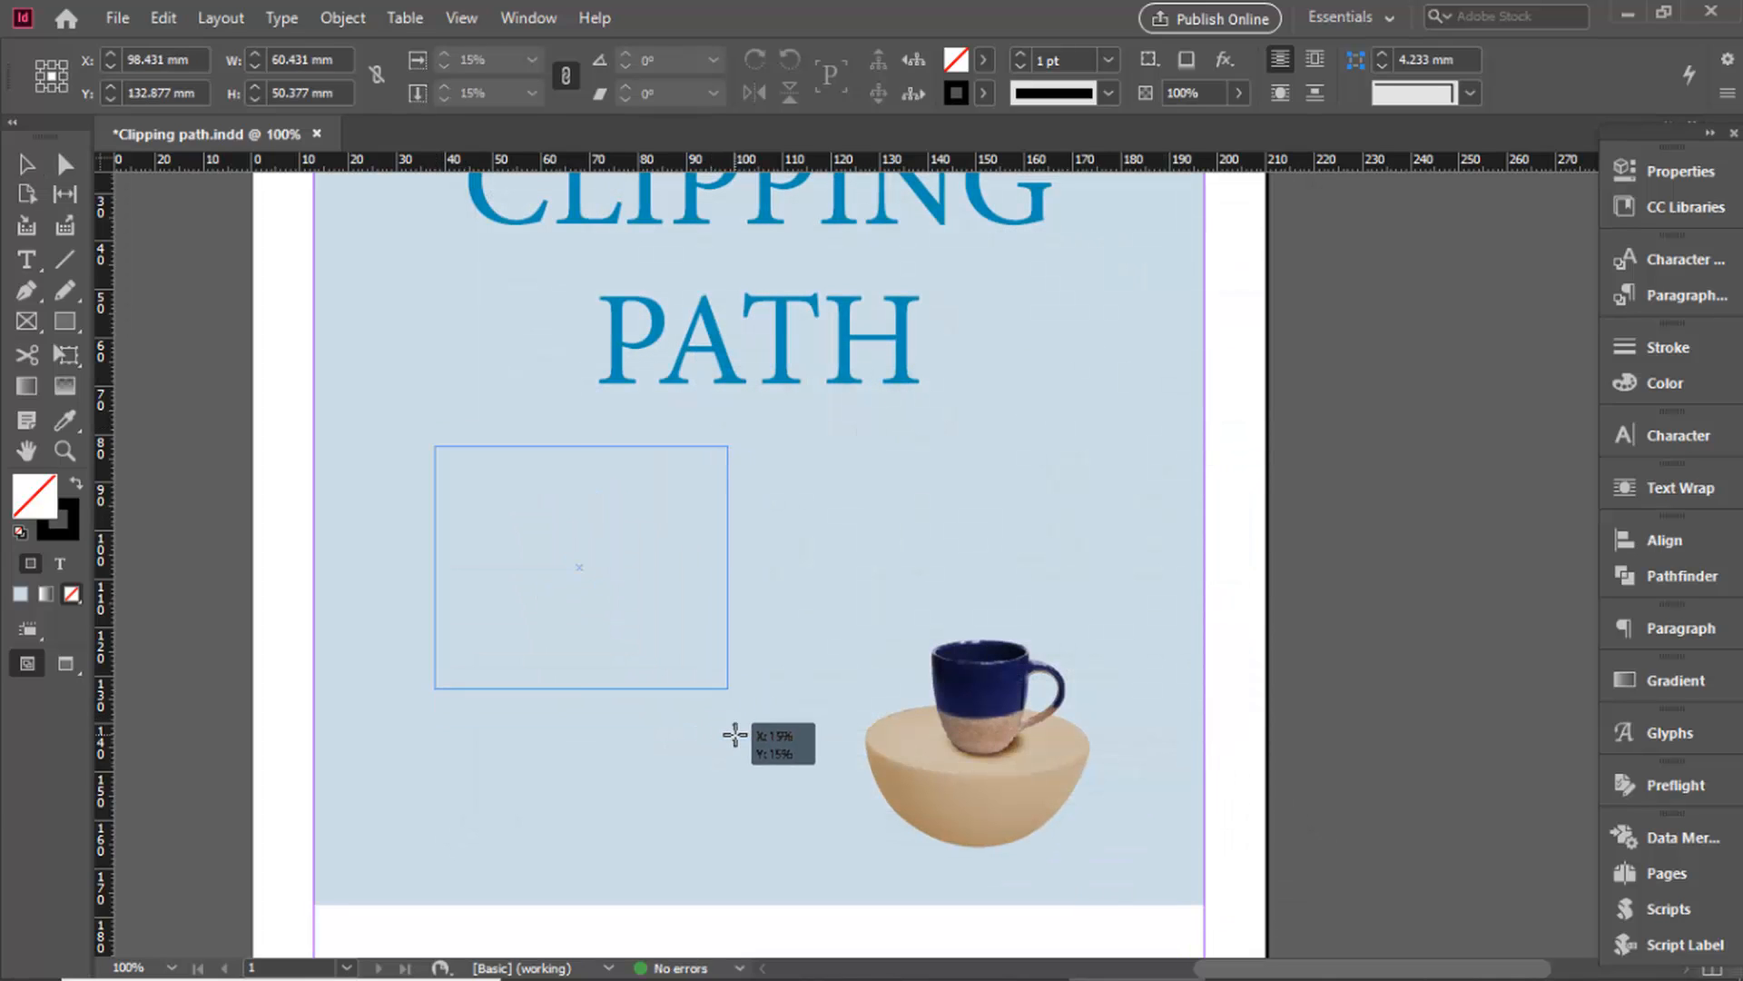
click(1258, 564)
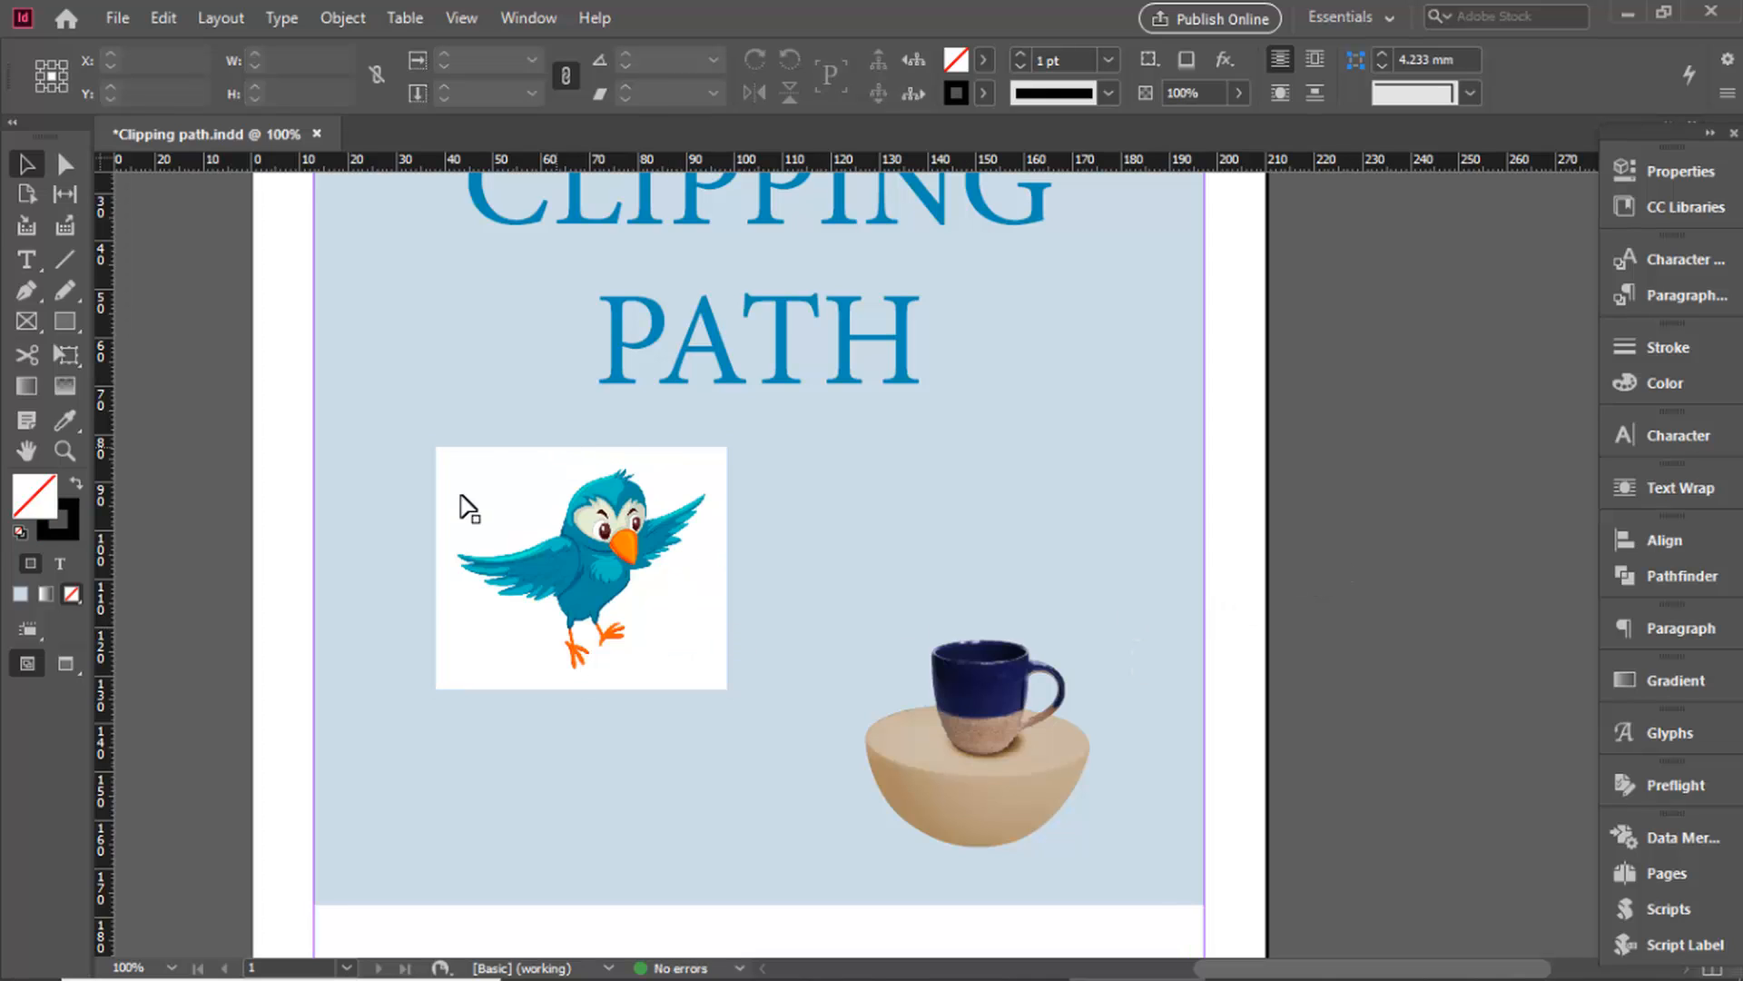
click(703, 608)
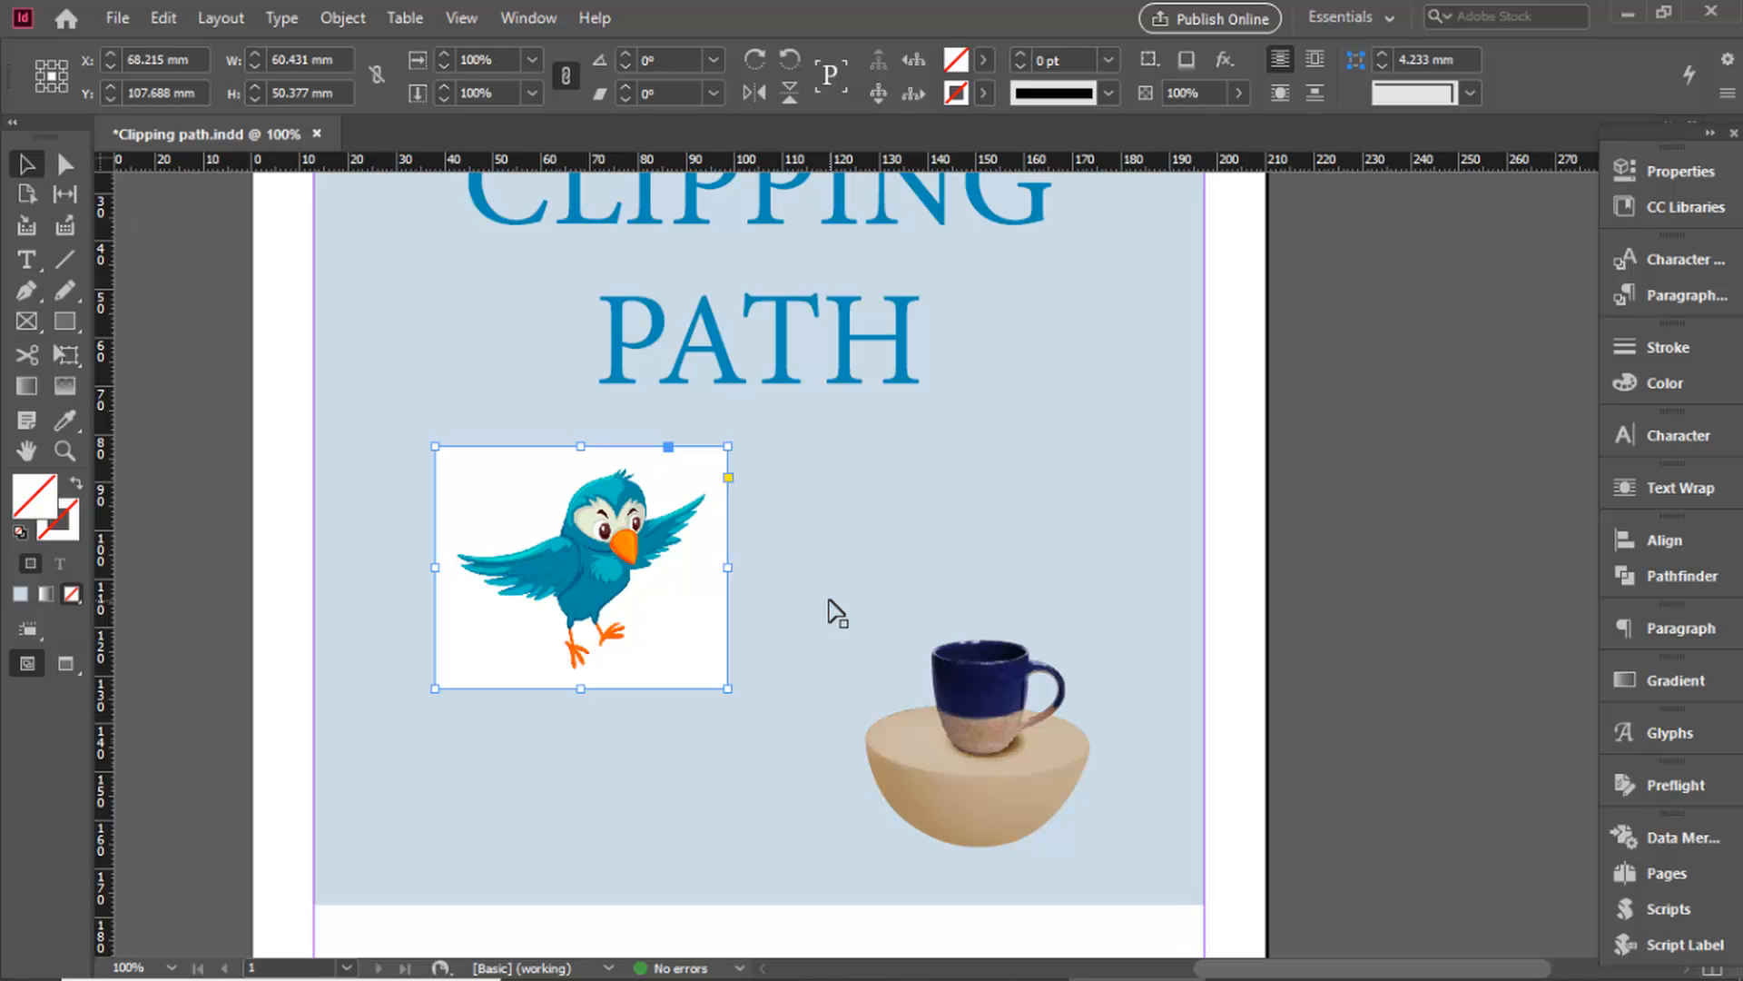
key(Delete)
Switch to Photoshop, open bird image.tif from the image folder, and select its saved Path 1.
mouse_move(1116, 964)
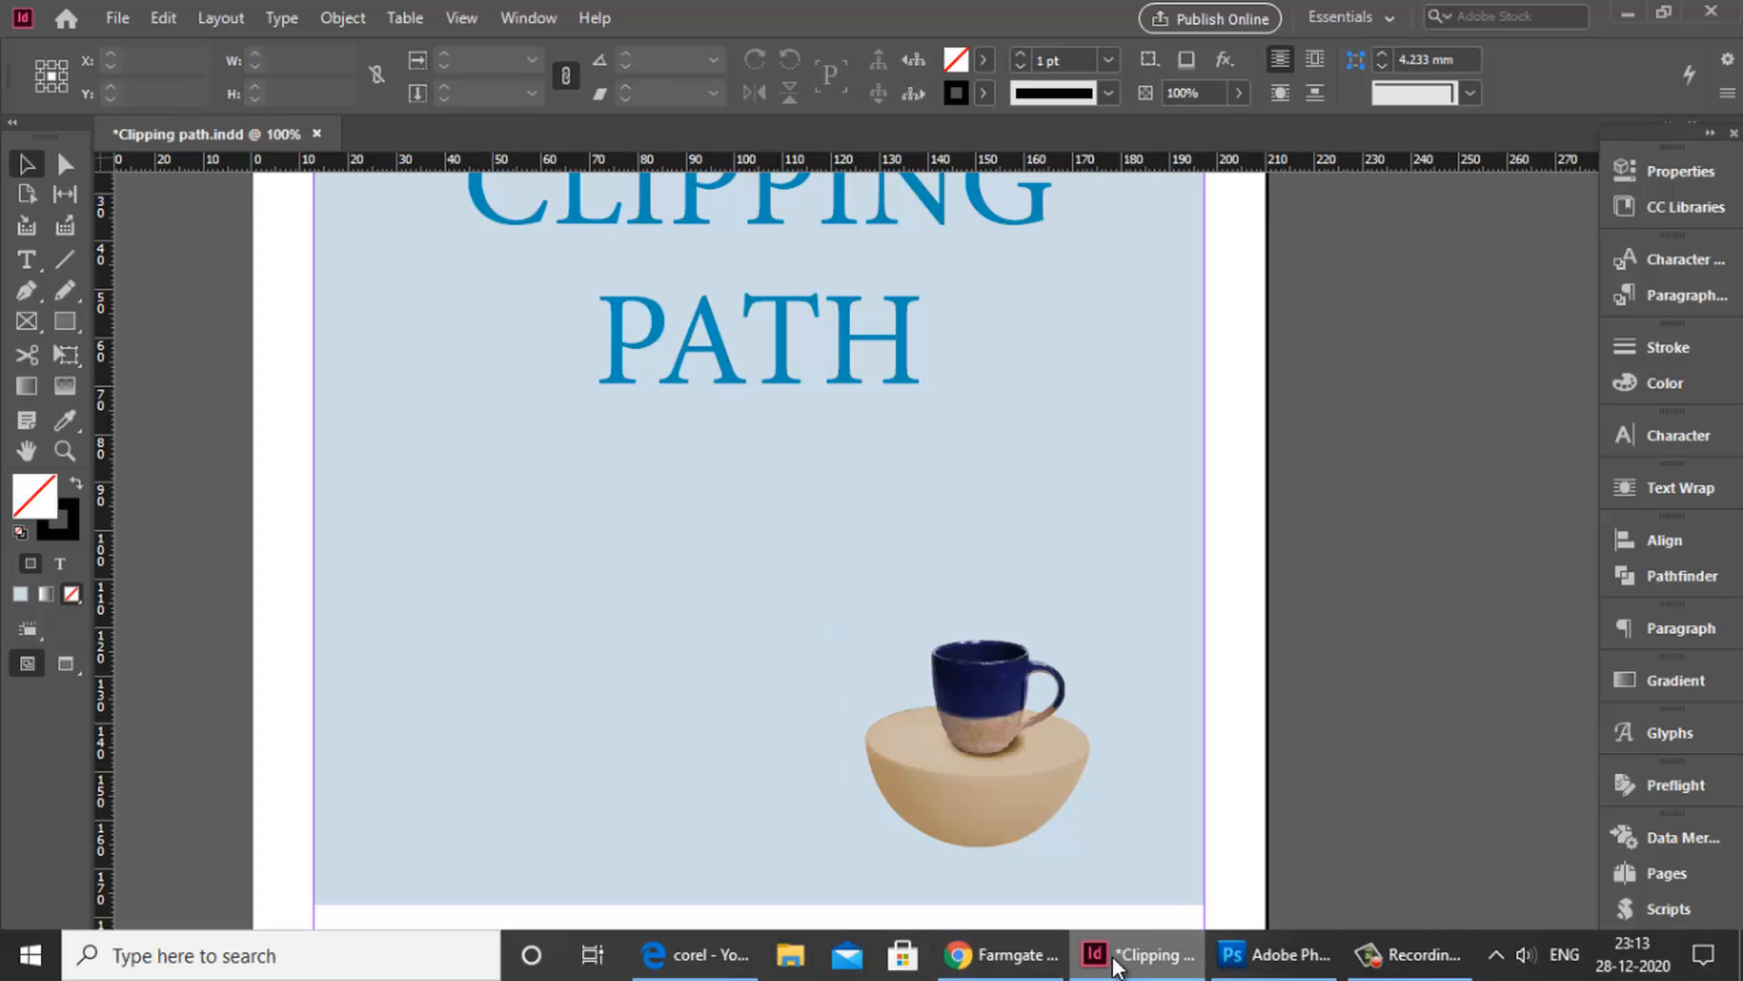
click(1258, 955)
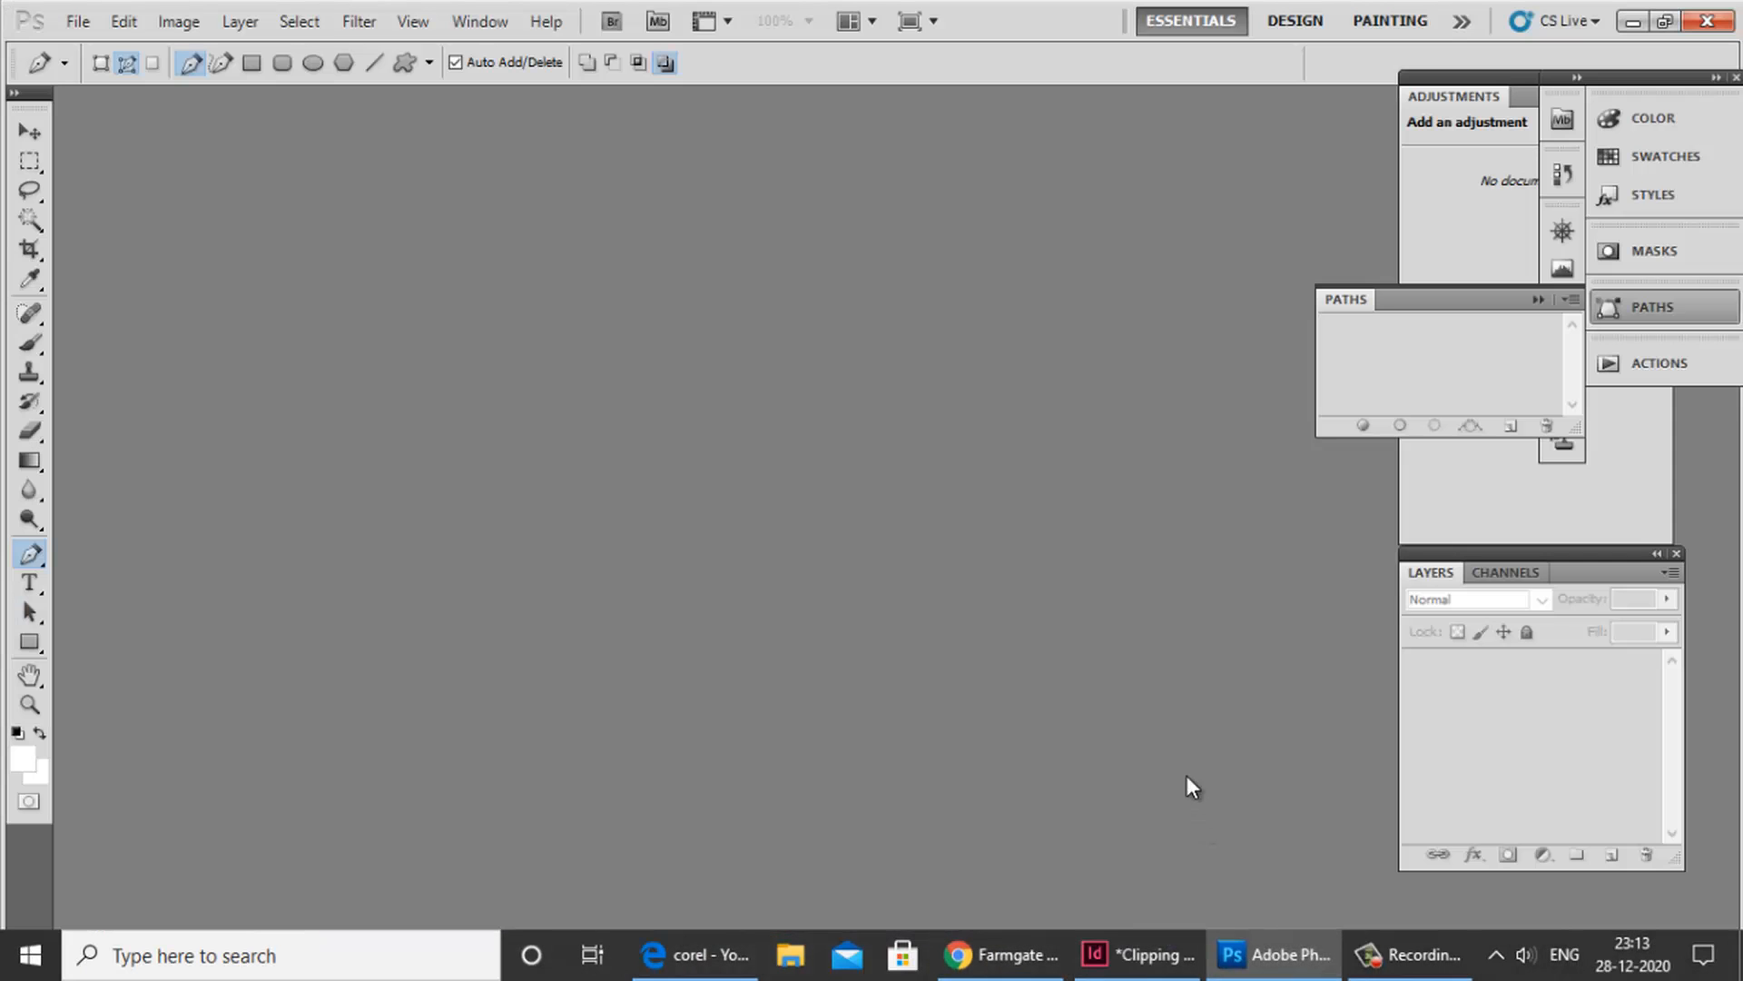
double_click(1135, 646)
click(844, 218)
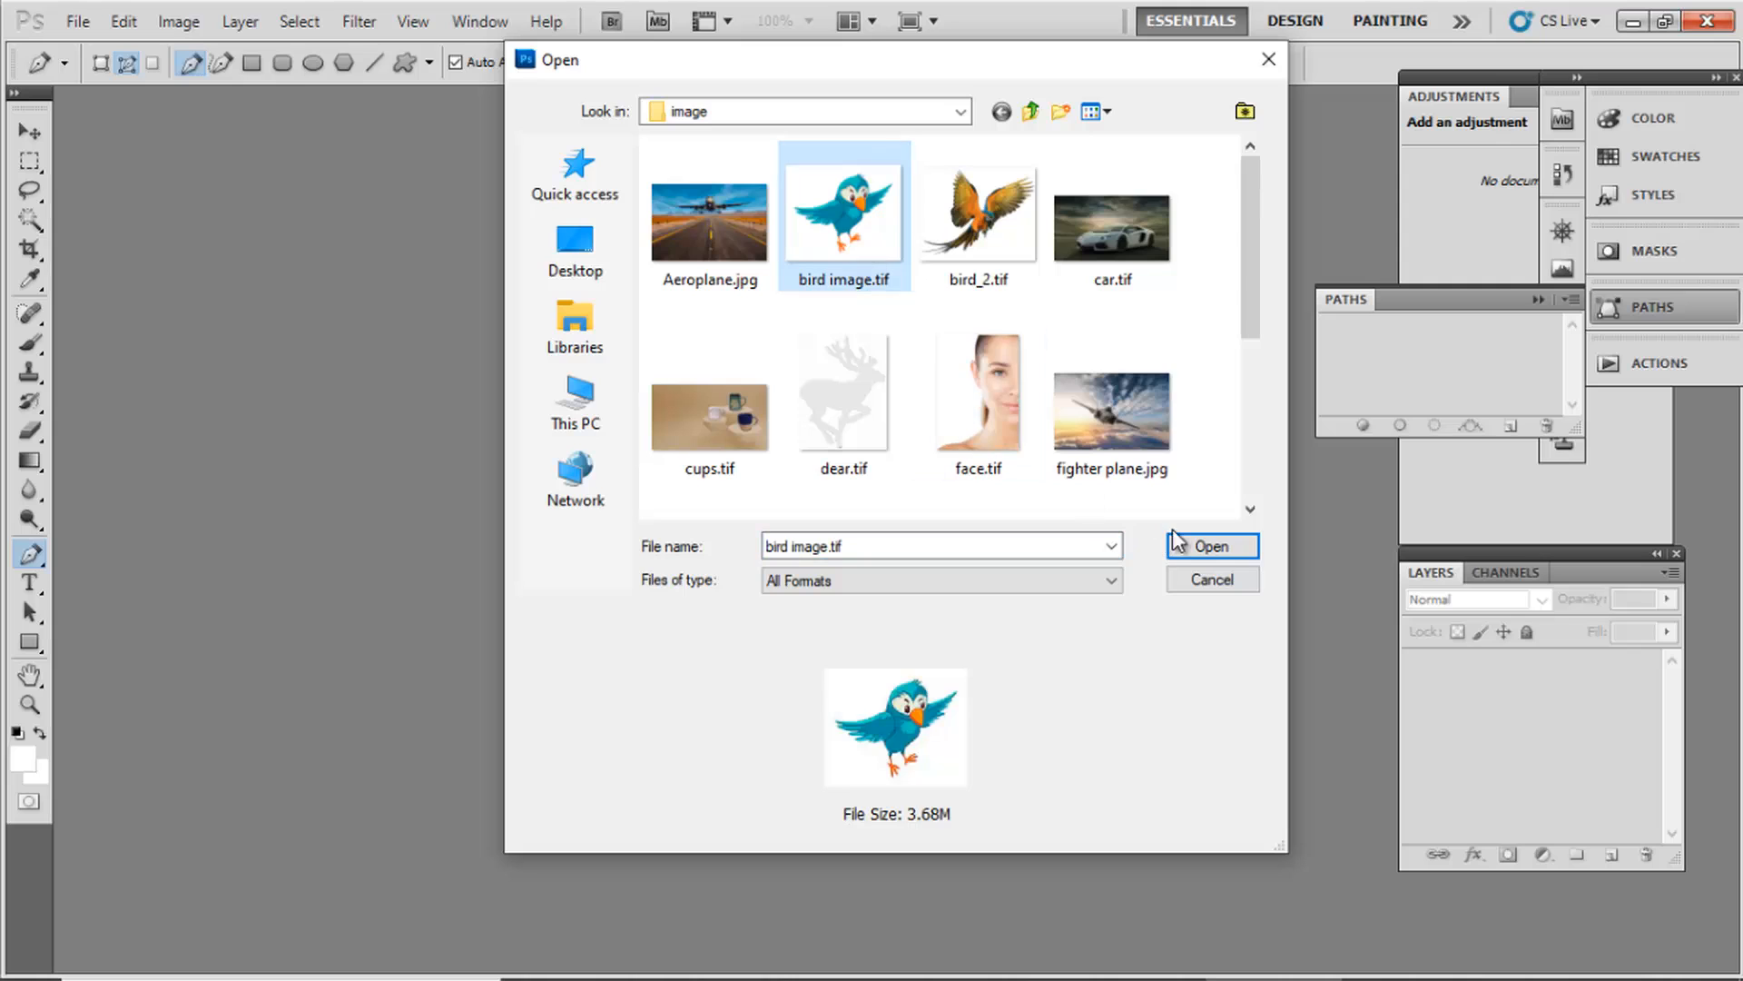
click(1207, 545)
click(1421, 341)
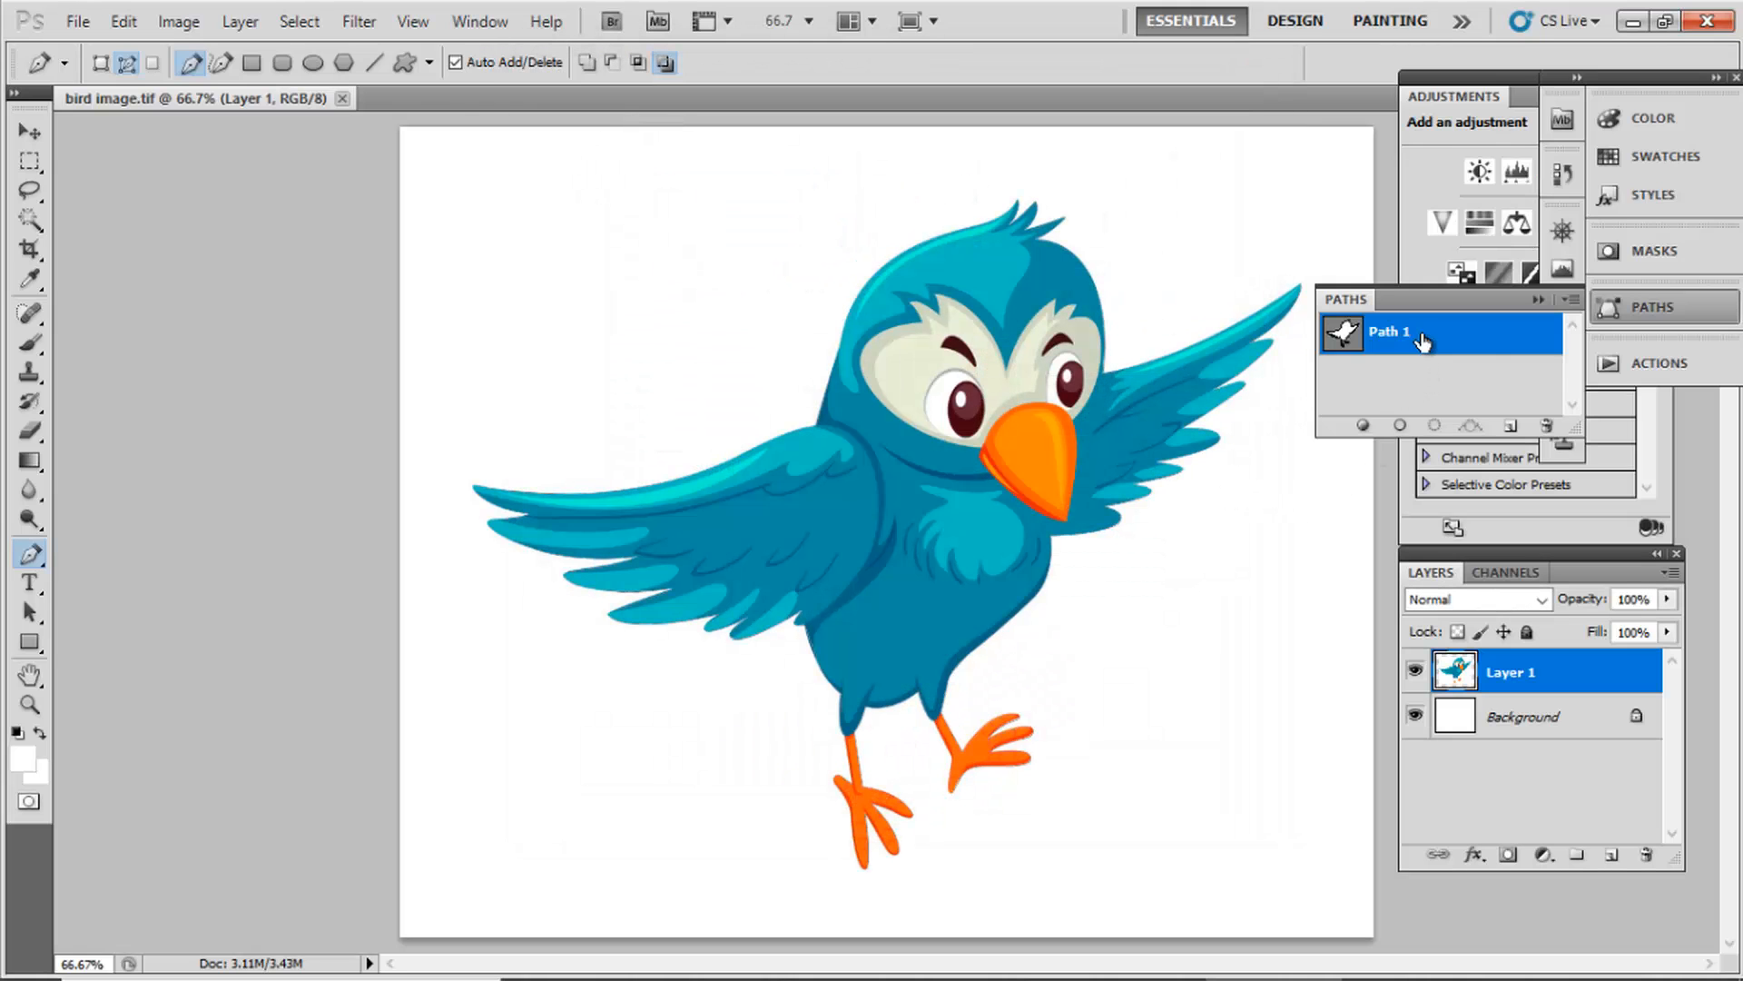
Make Path 1 the clipping path of bird image.tif with a flatness of 0.2 device pixels.
click(1565, 299)
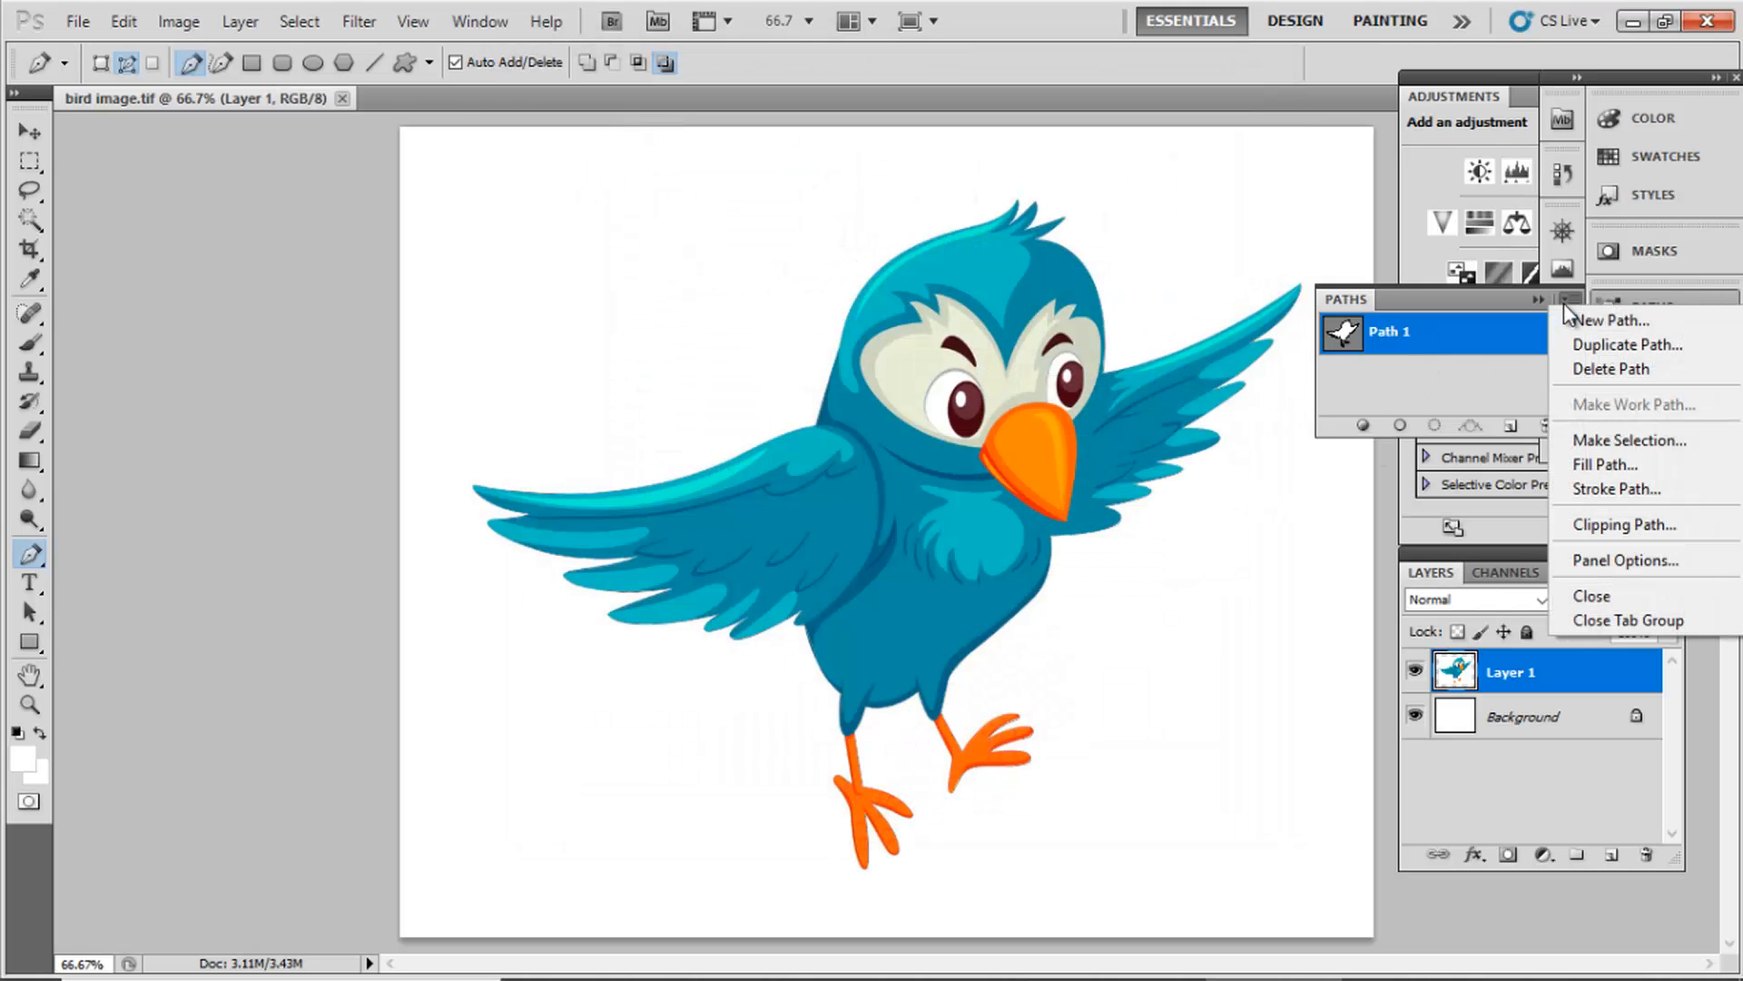
click(1660, 527)
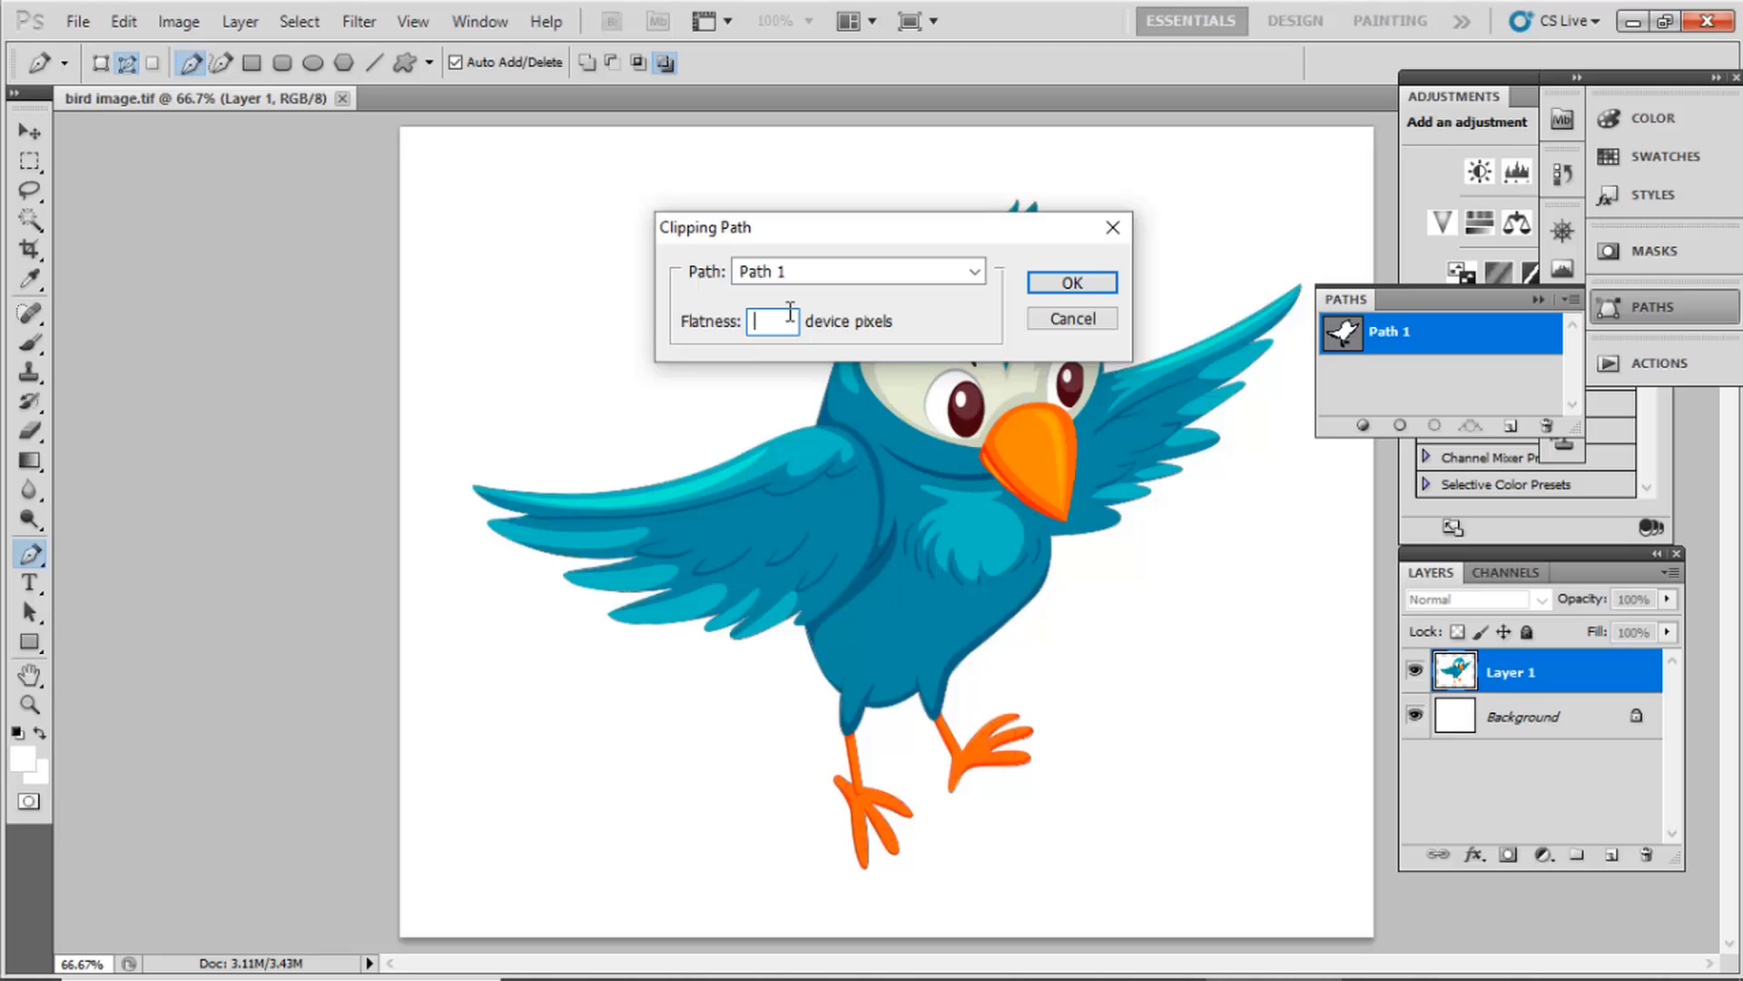
text(.2)
click(1077, 284)
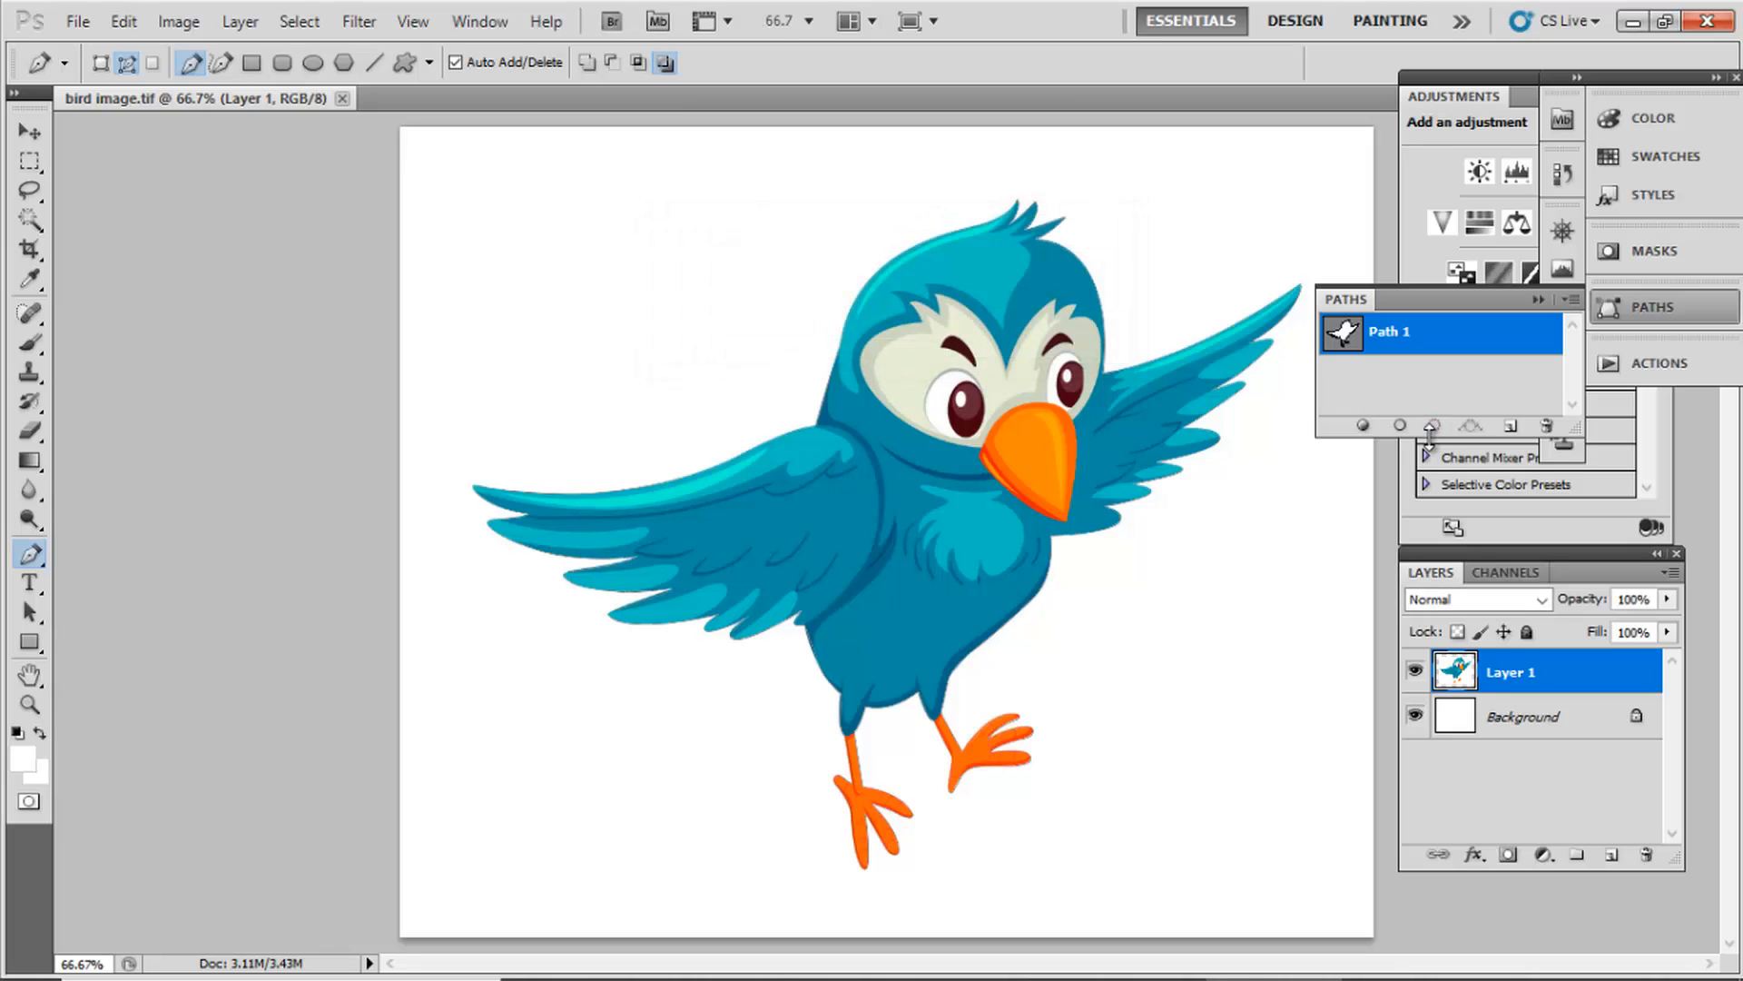
Switch back to InDesign and place bird image.tif below the title in a frame about 55 by 44 mm.
key(alt+Tab)
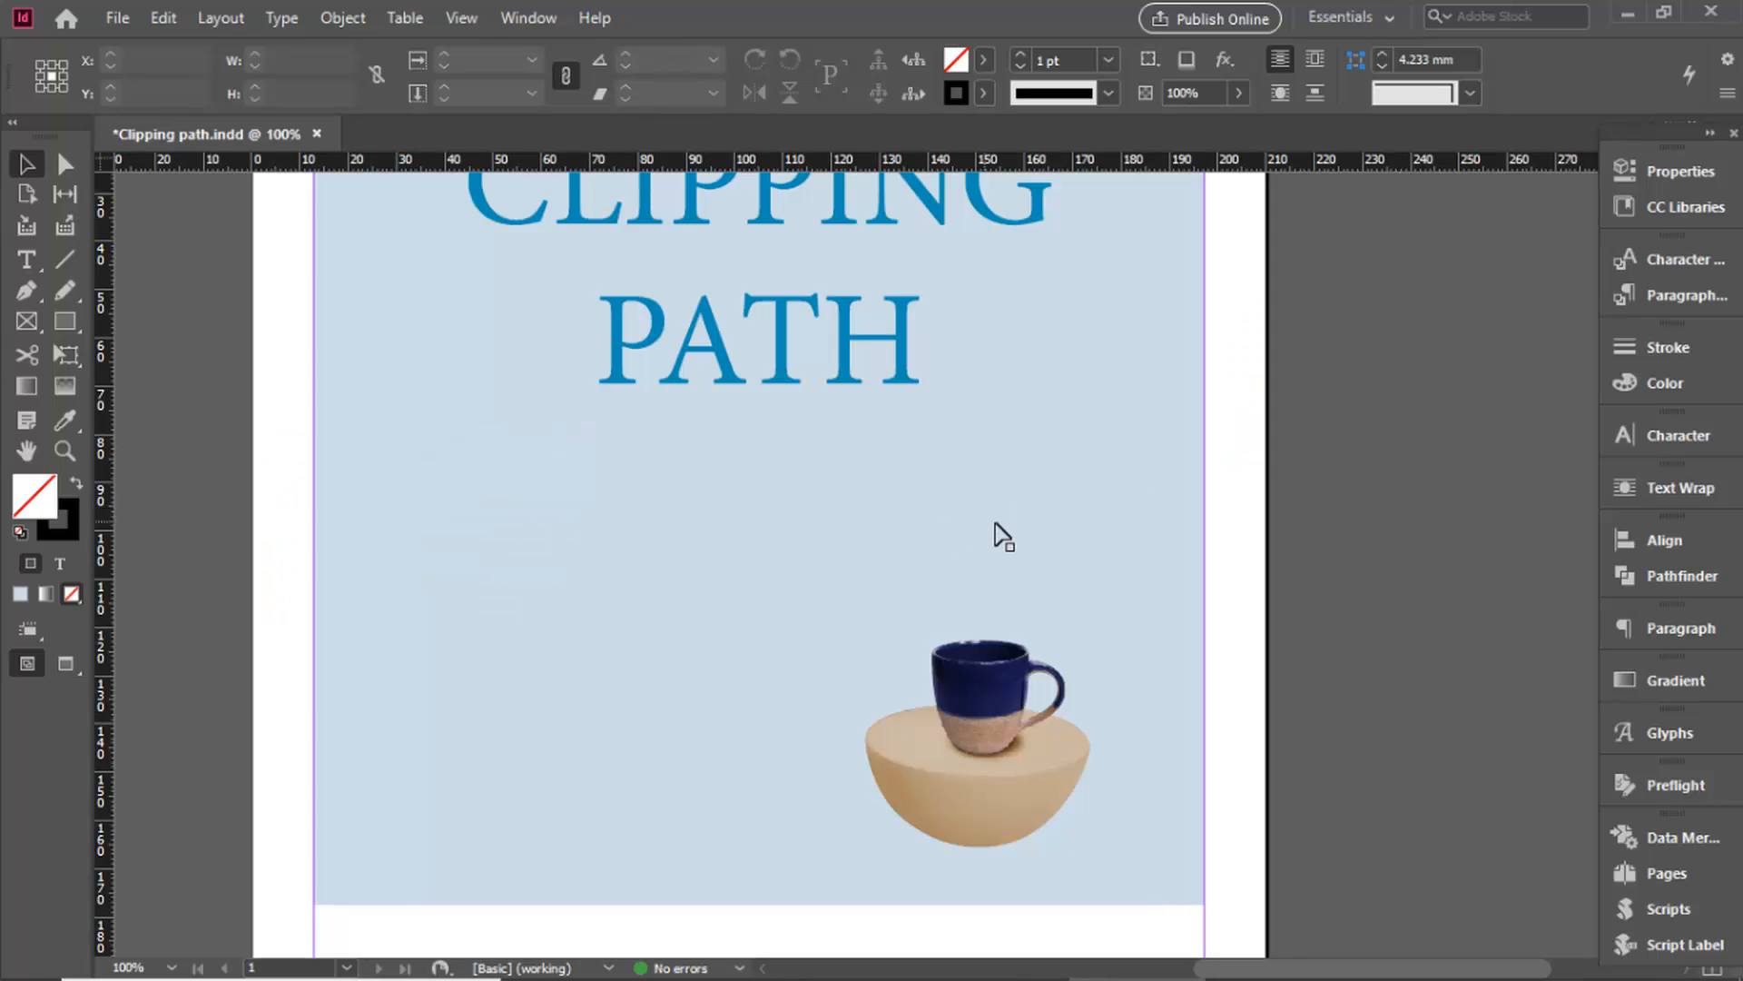
key(ctrl+d)
click(908, 385)
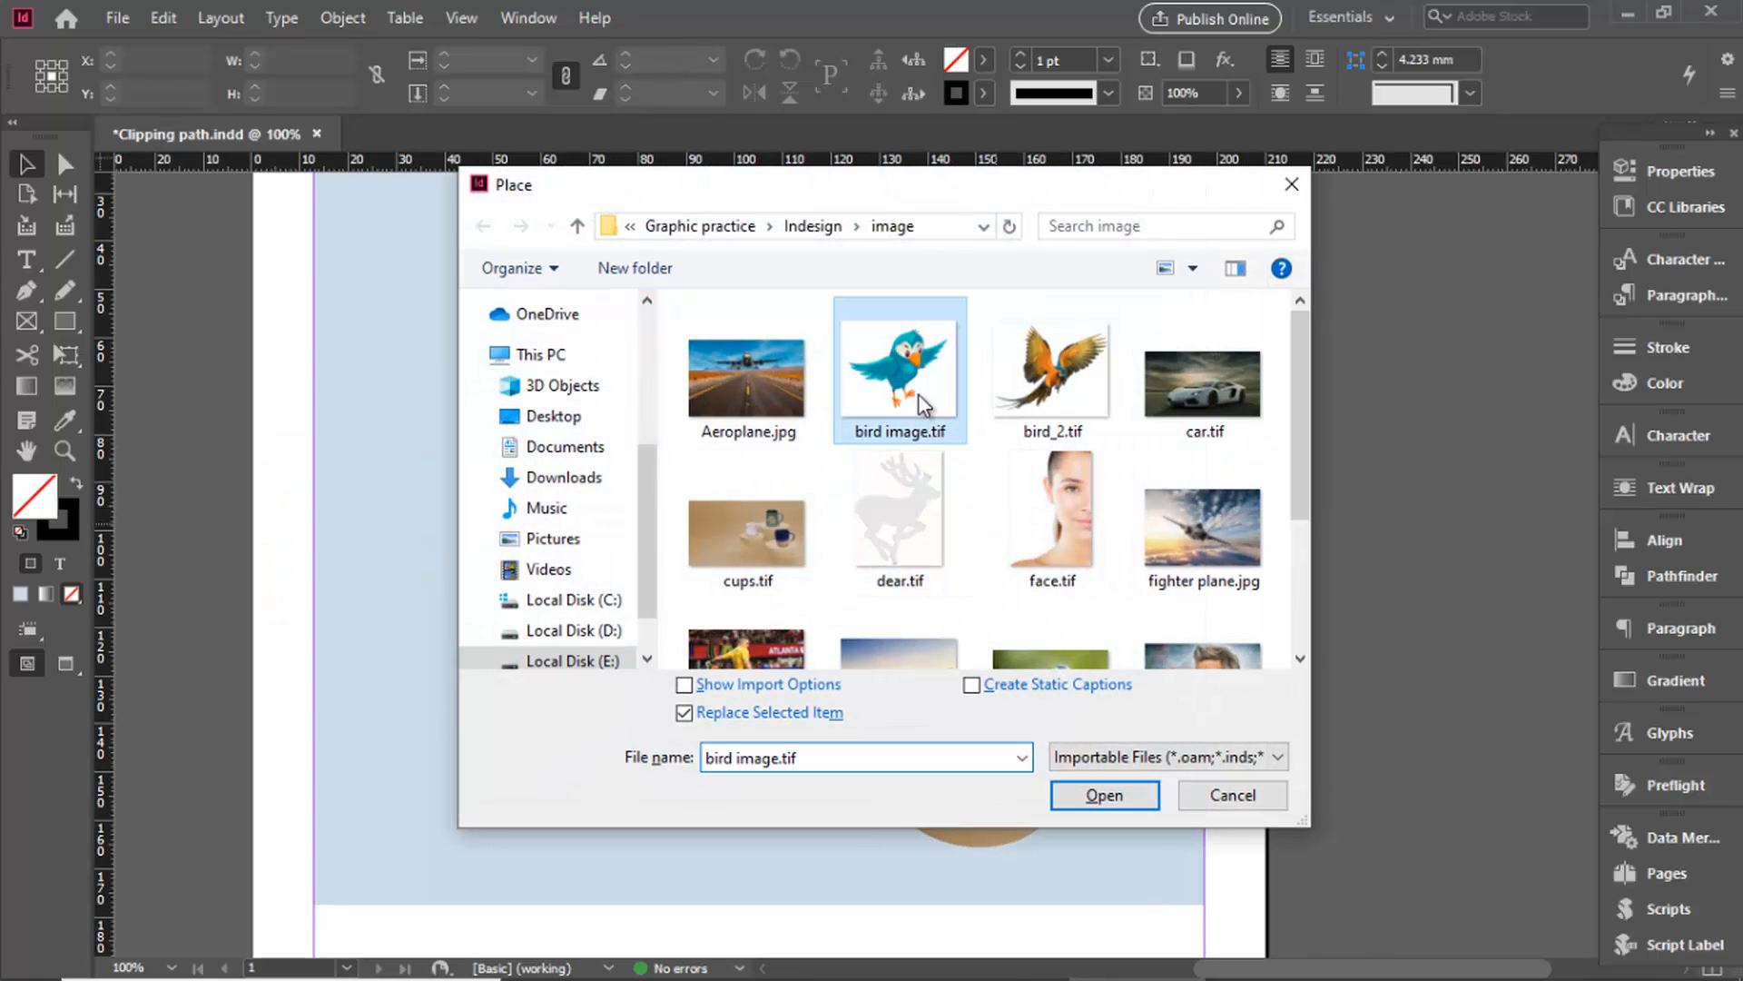
click(1108, 799)
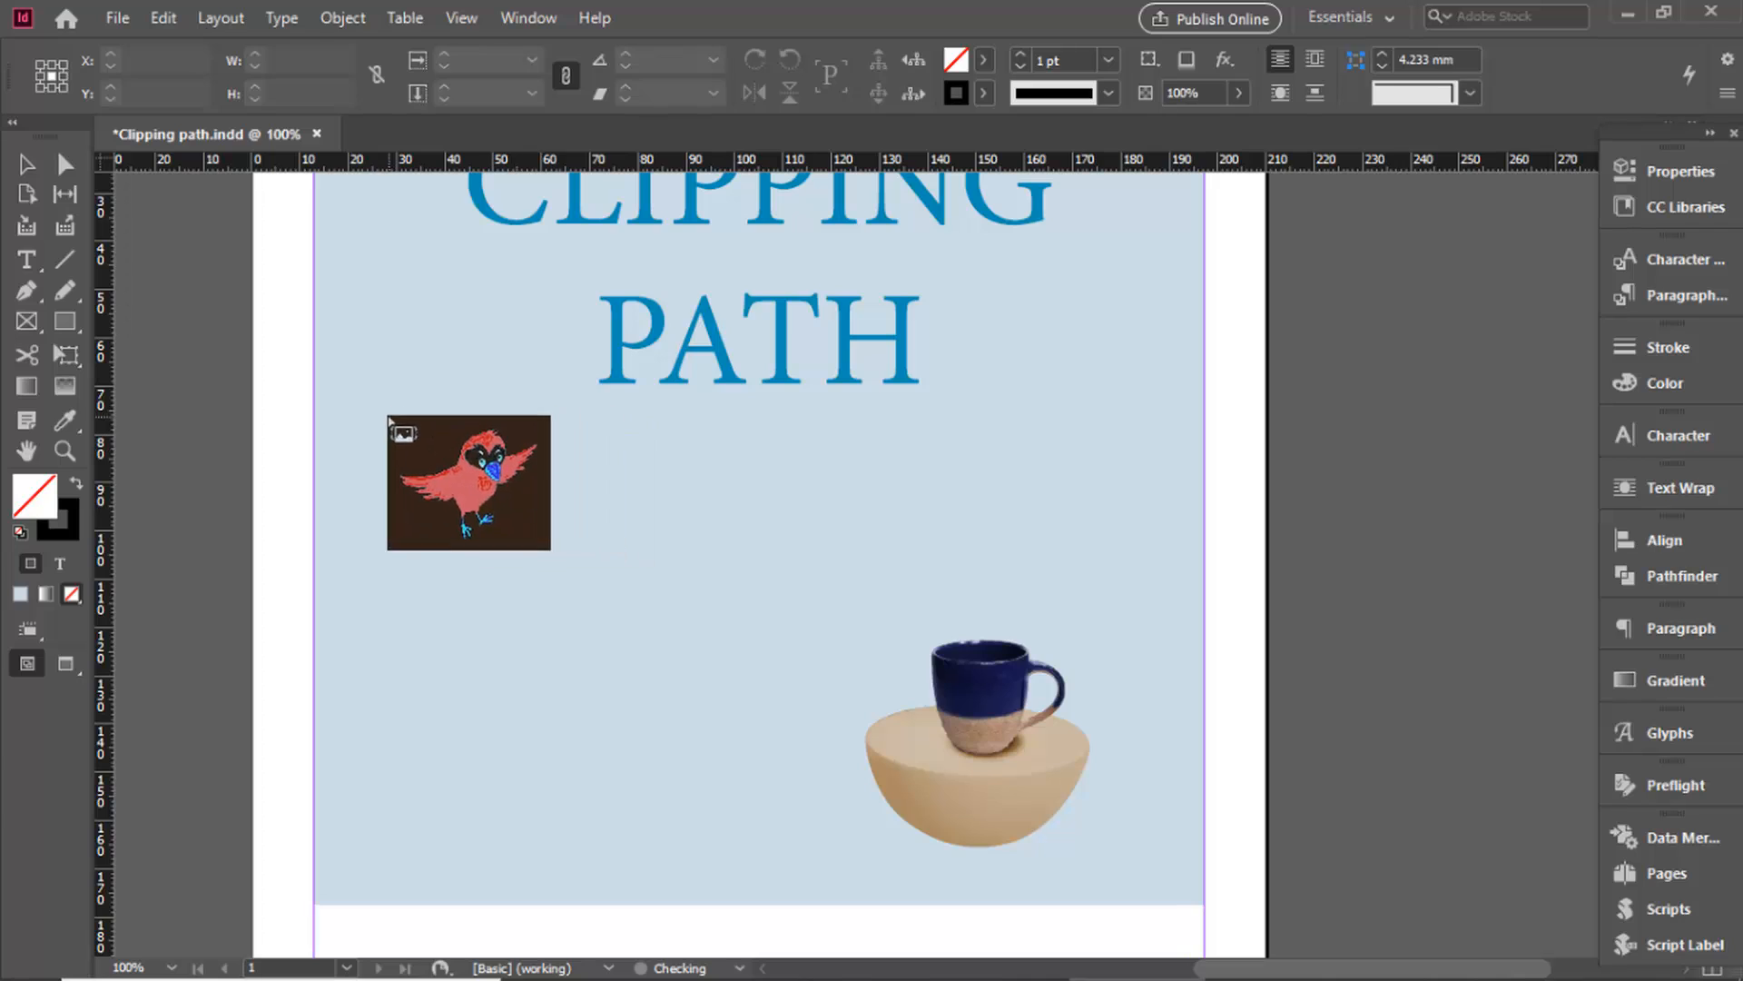
drag(389, 415, 652, 629)
click(1449, 650)
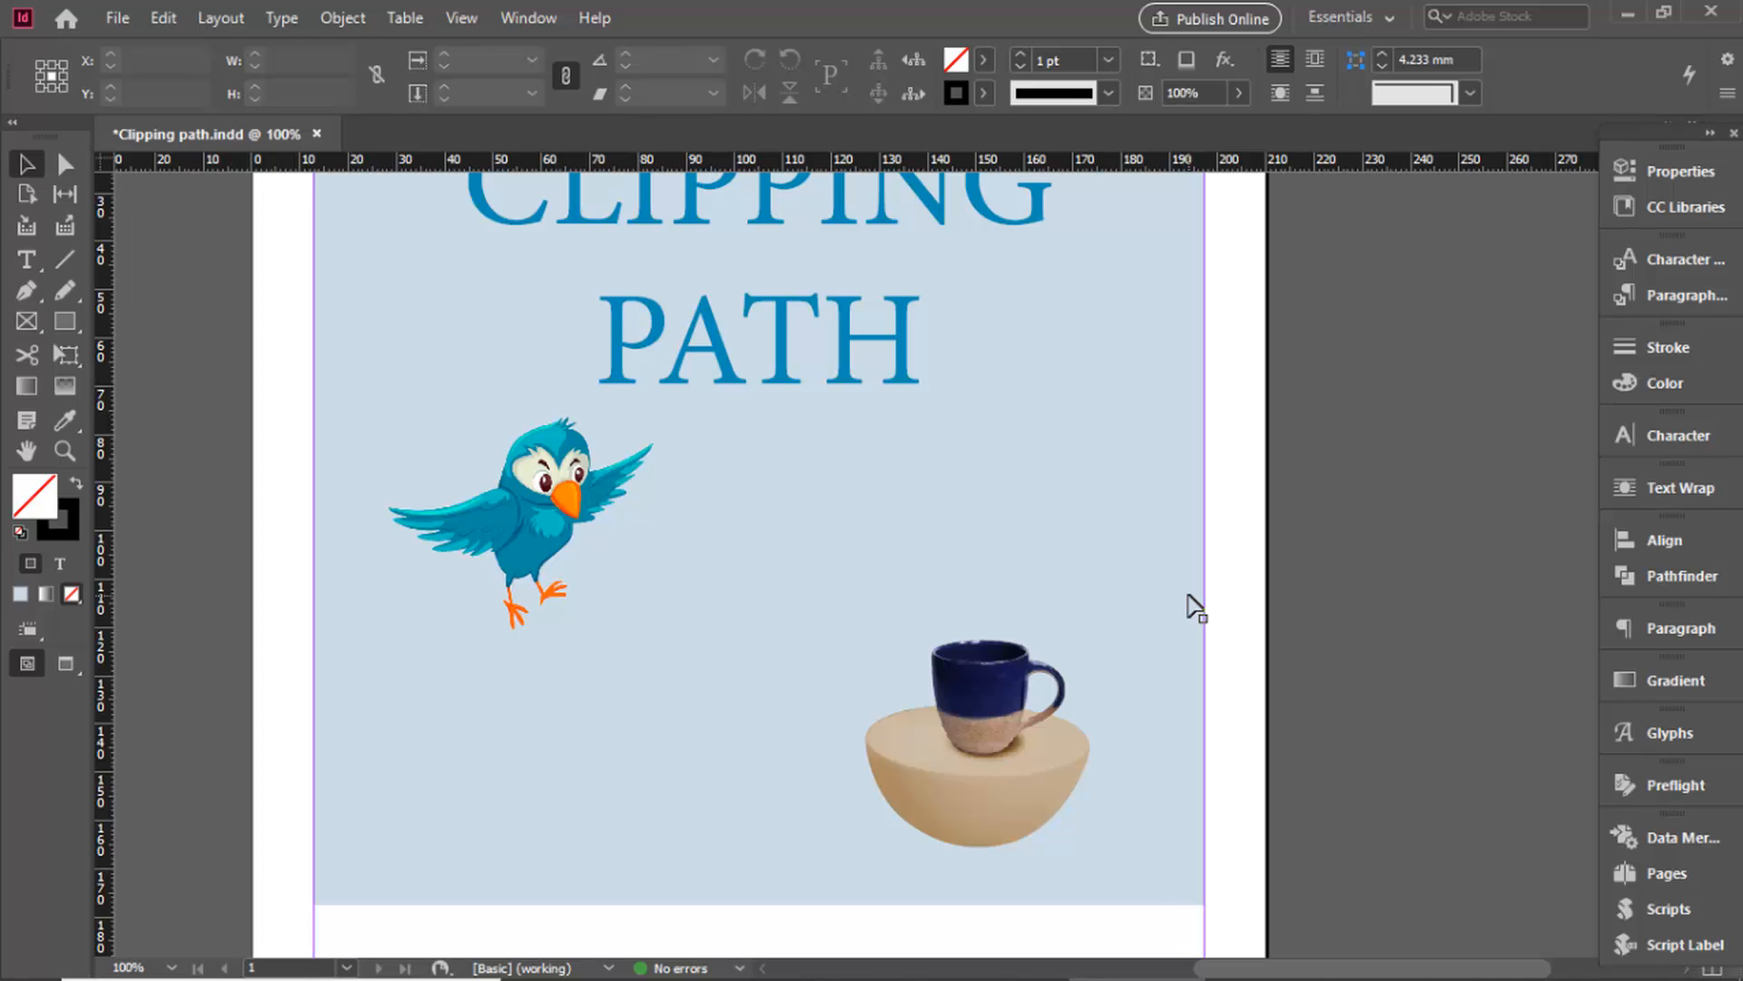
Move the bird image toward the cup, to about X 82 mm and Y 114 mm.
key(a)
scroll(648, 539, left, 5)
scroll(649, 539, down, 1)
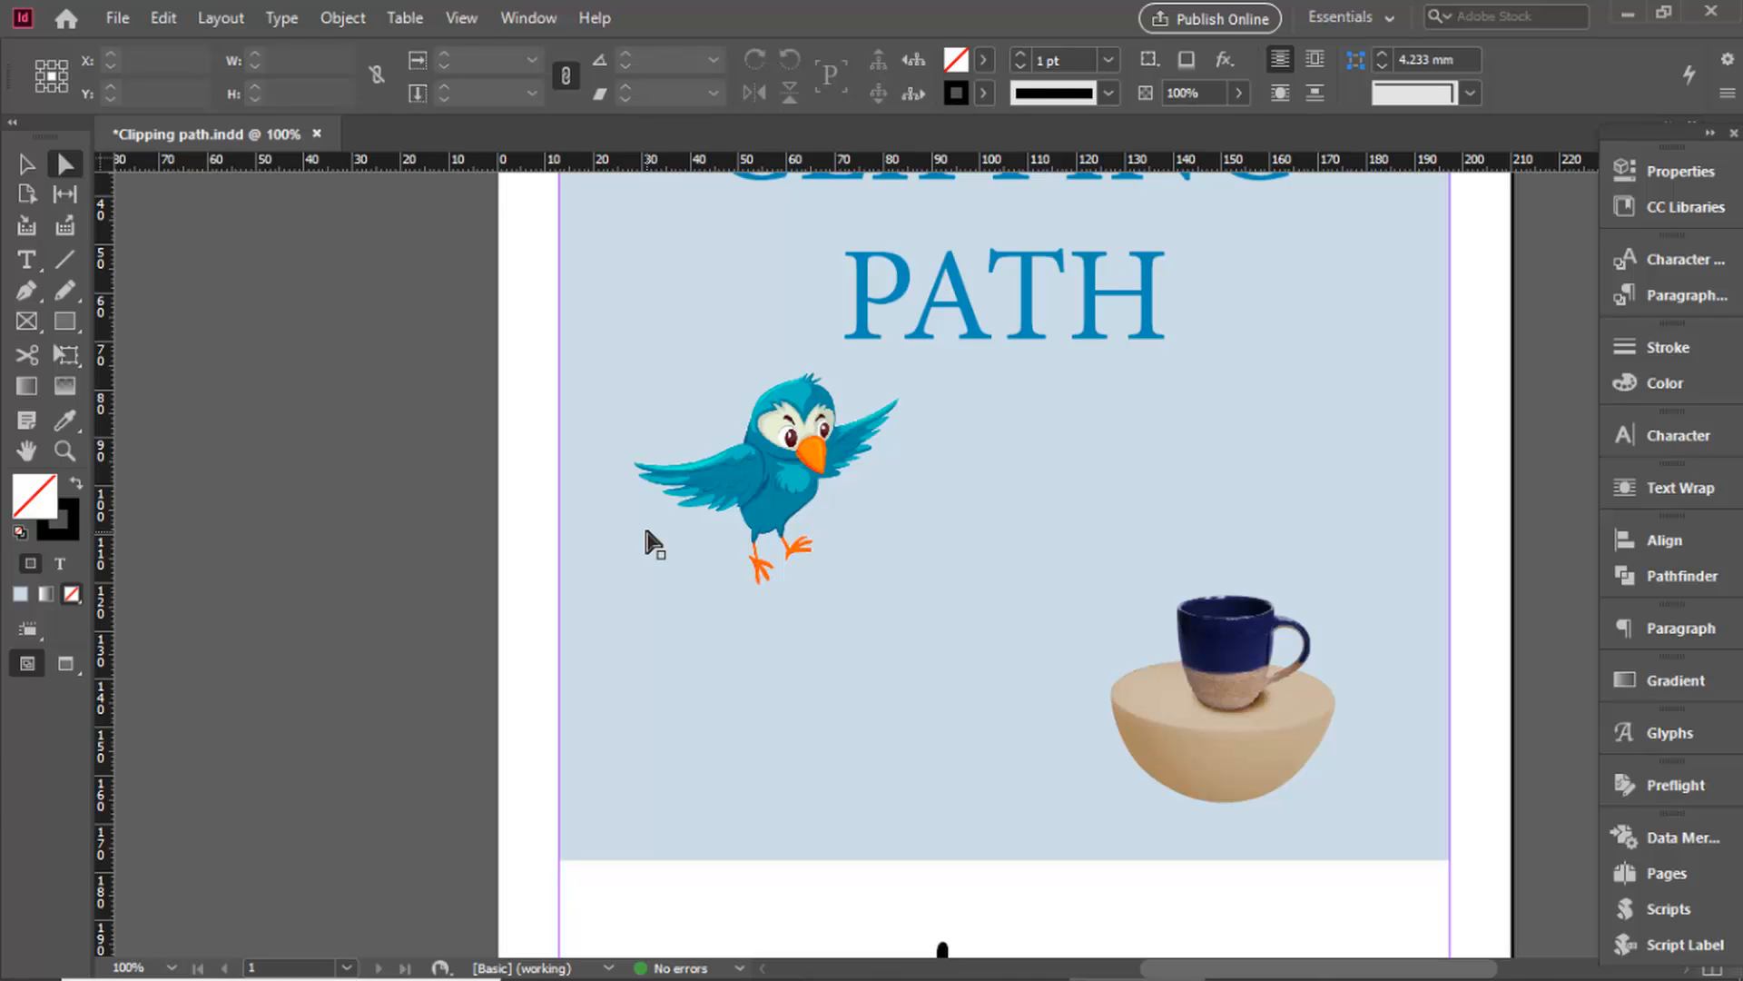
key(ctrl+space)
drag(533, 328, 1231, 734)
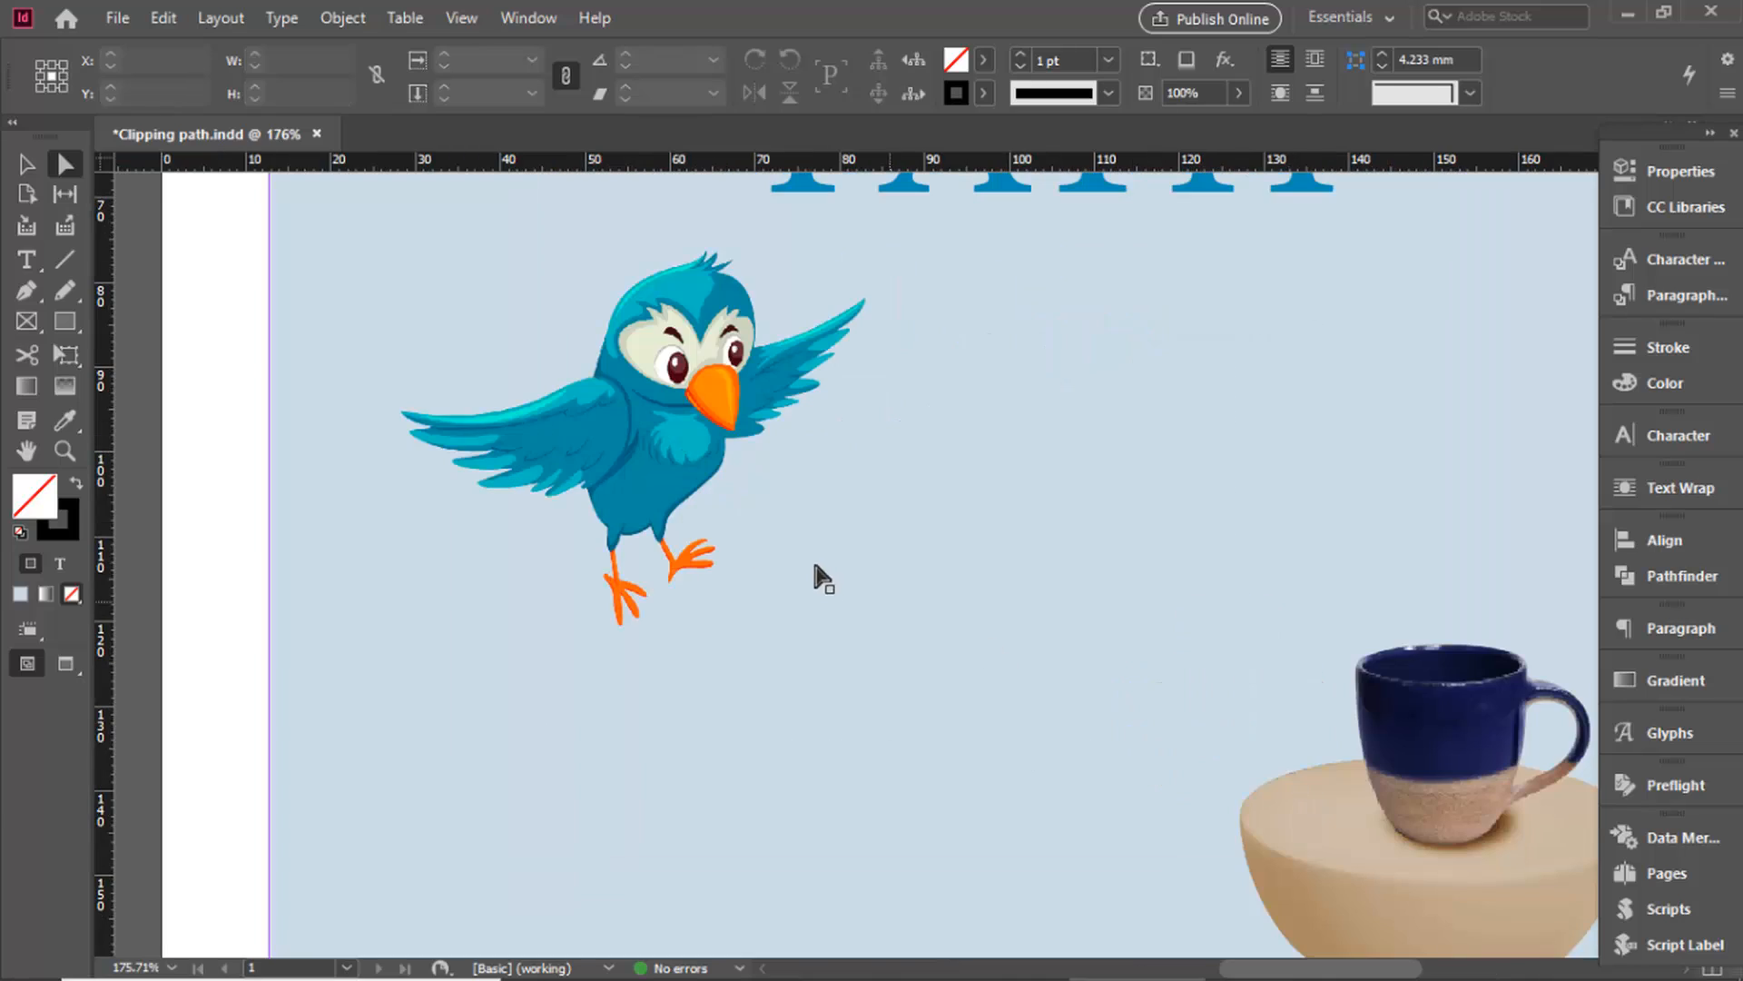
key(v)
click(879, 609)
key(ctrl+alt+v)
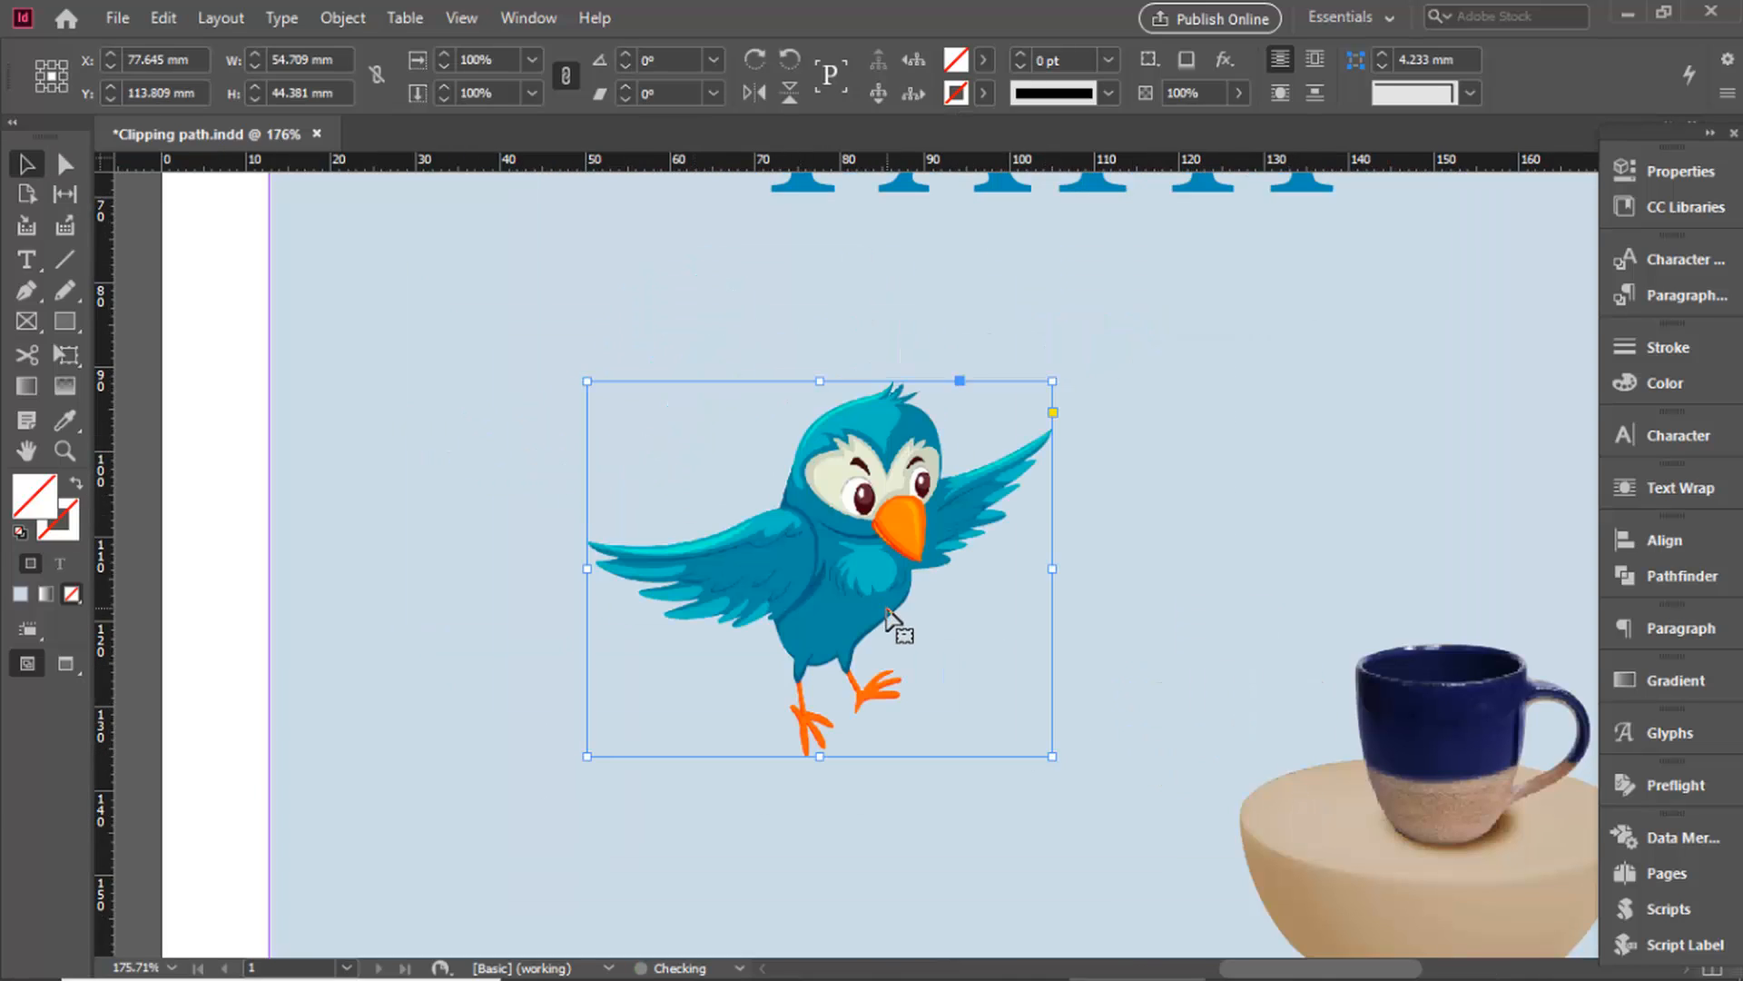
drag(894, 624, 942, 634)
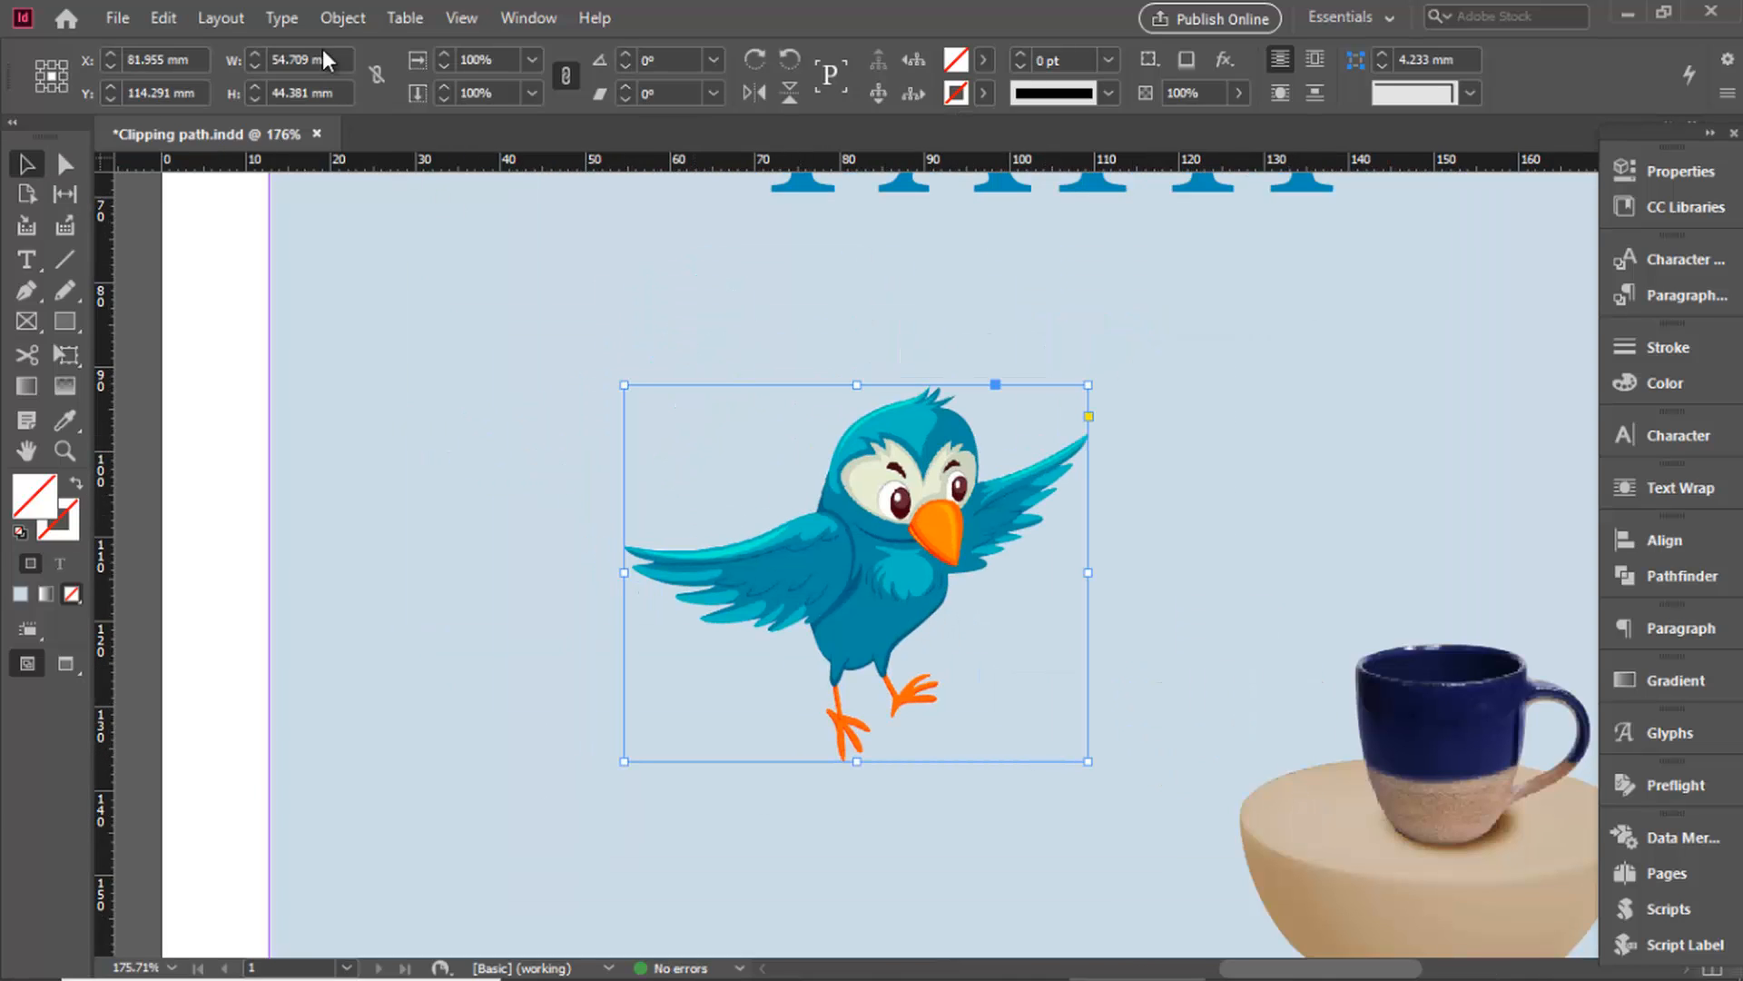
Open the bird image's clipping path options and set the inset frame to -2 mm.
click(343, 20)
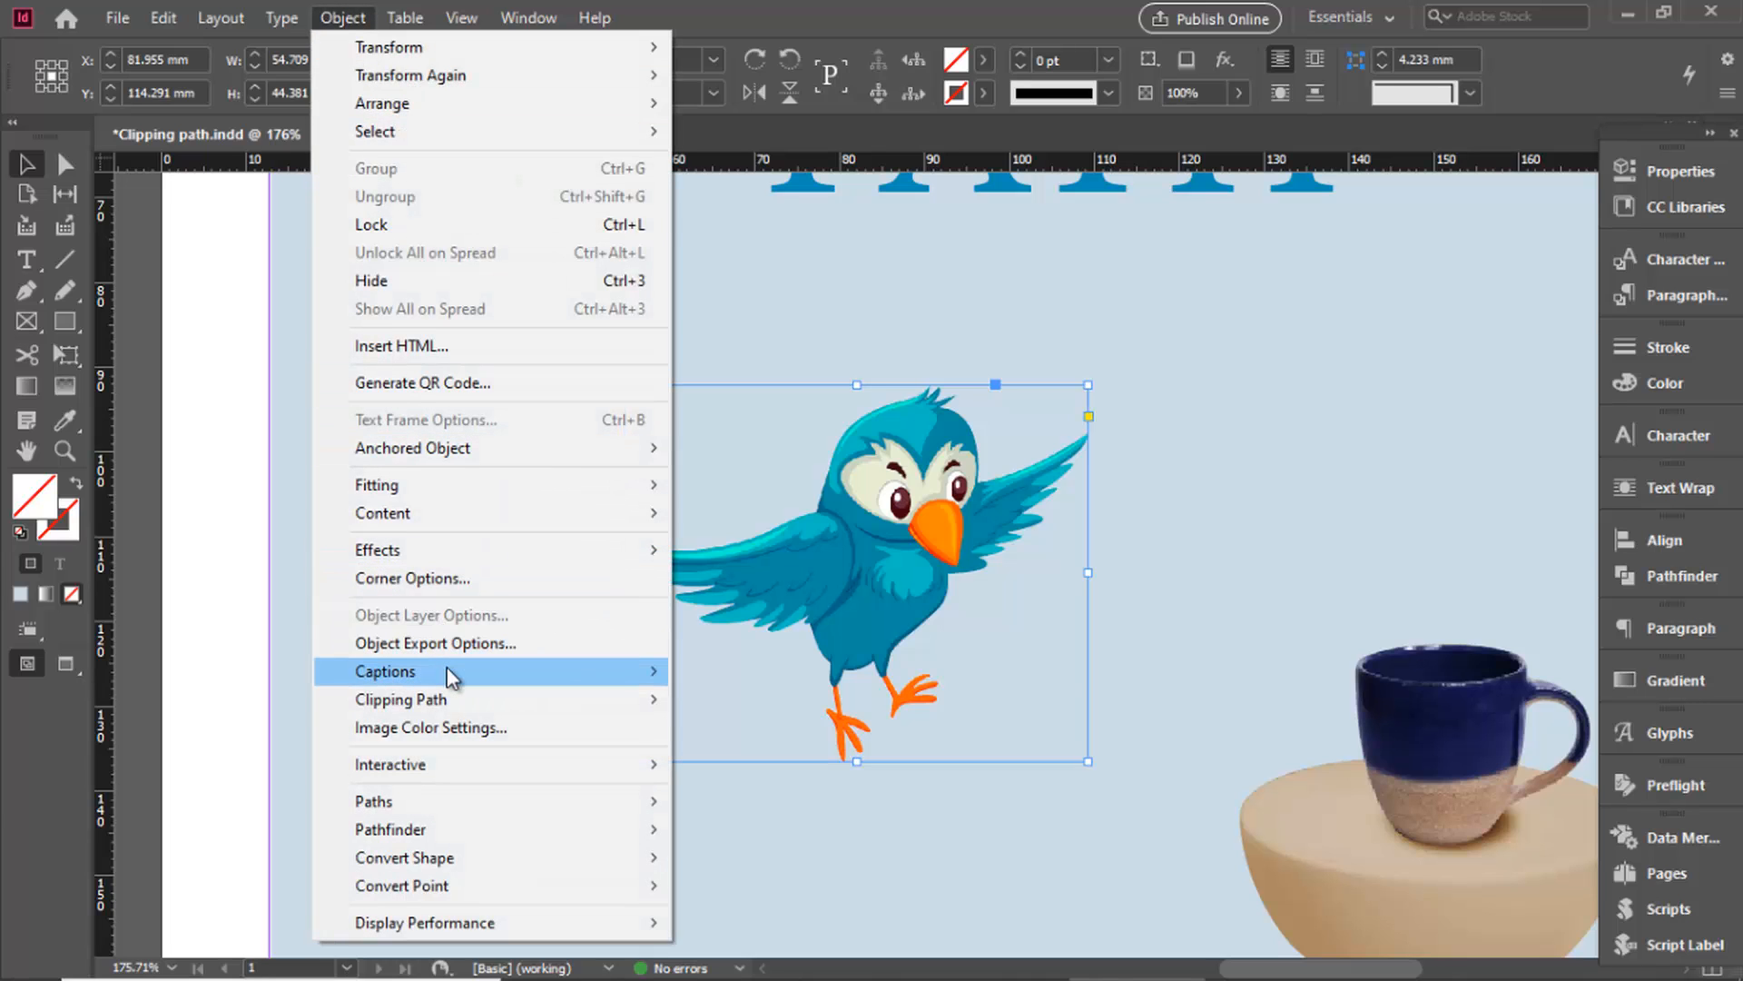
mouse_move(457, 701)
click(782, 700)
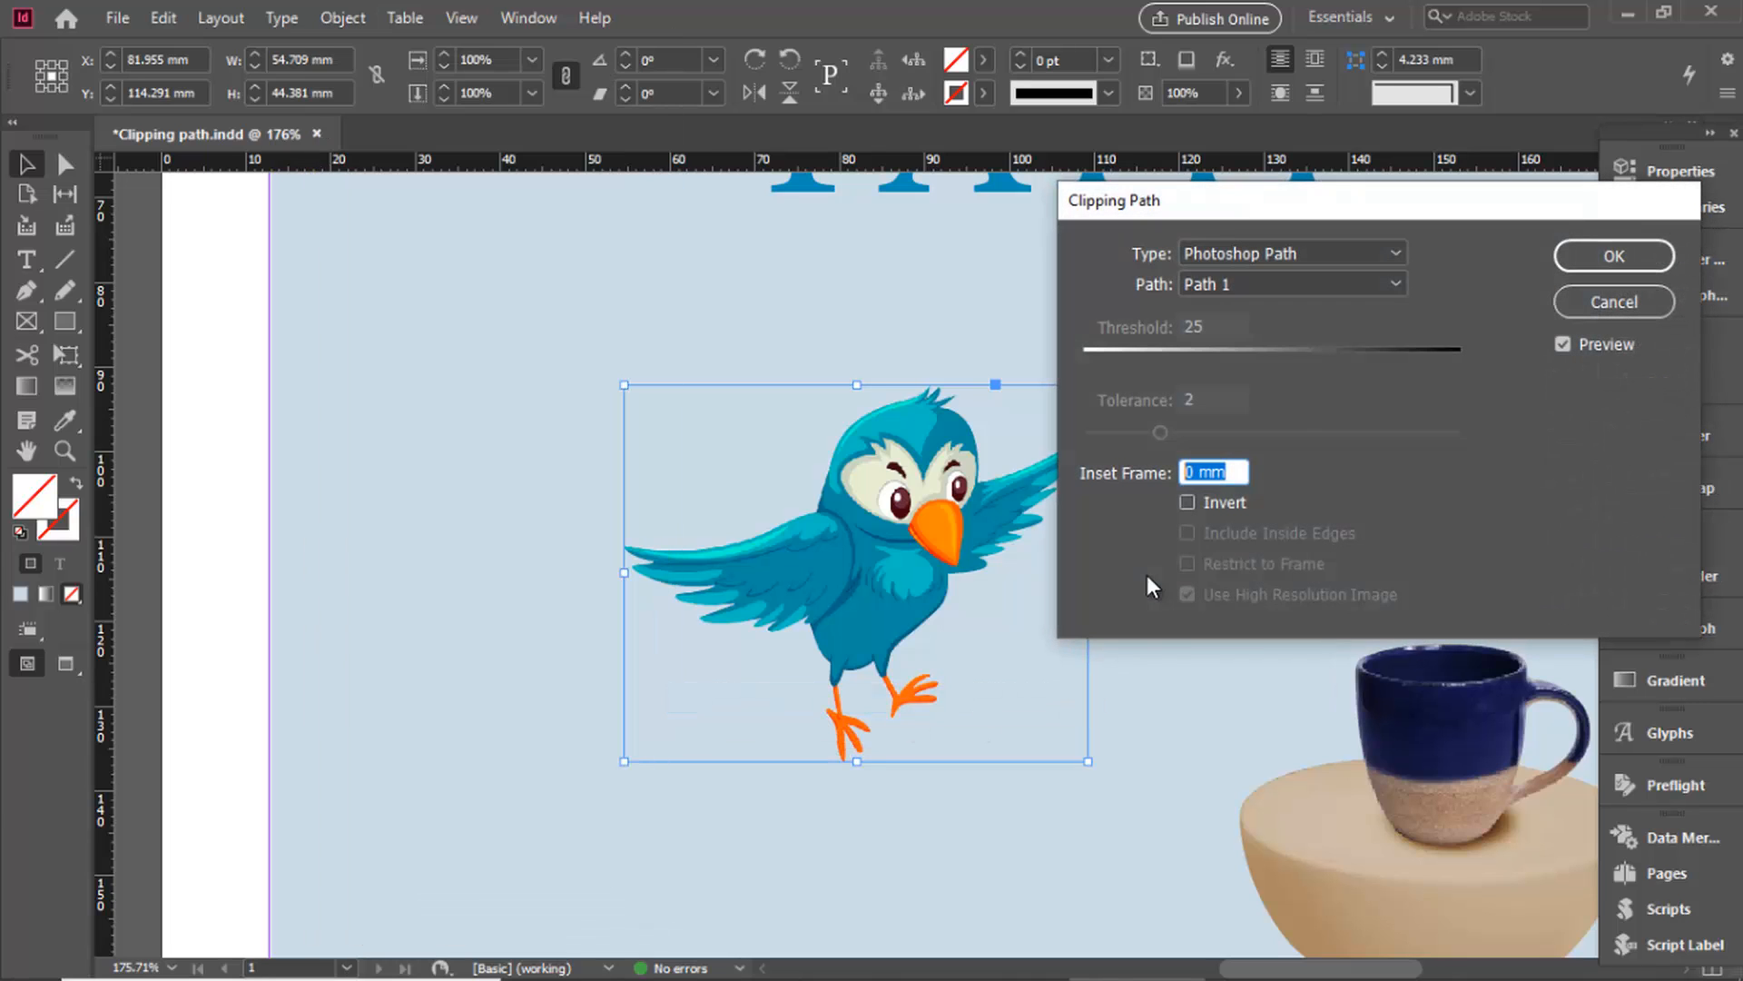
drag(1340, 209, 1395, 240)
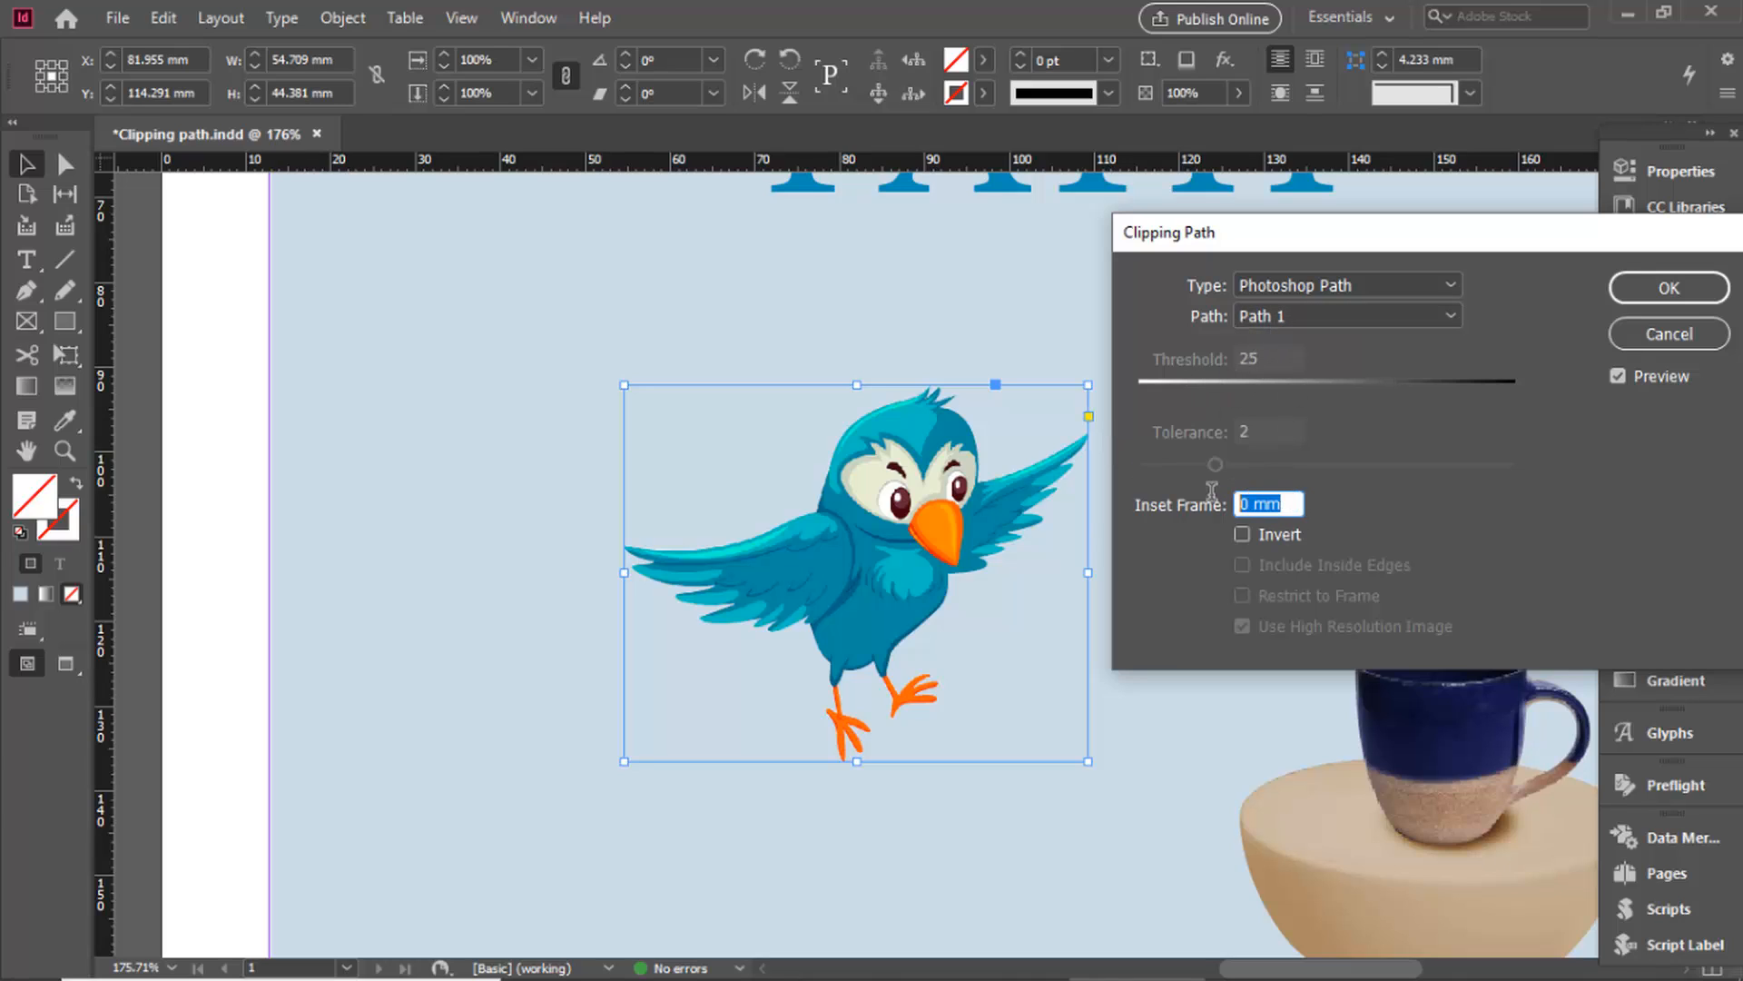
text(-2)
key(Tab)
key(shift+Tab)
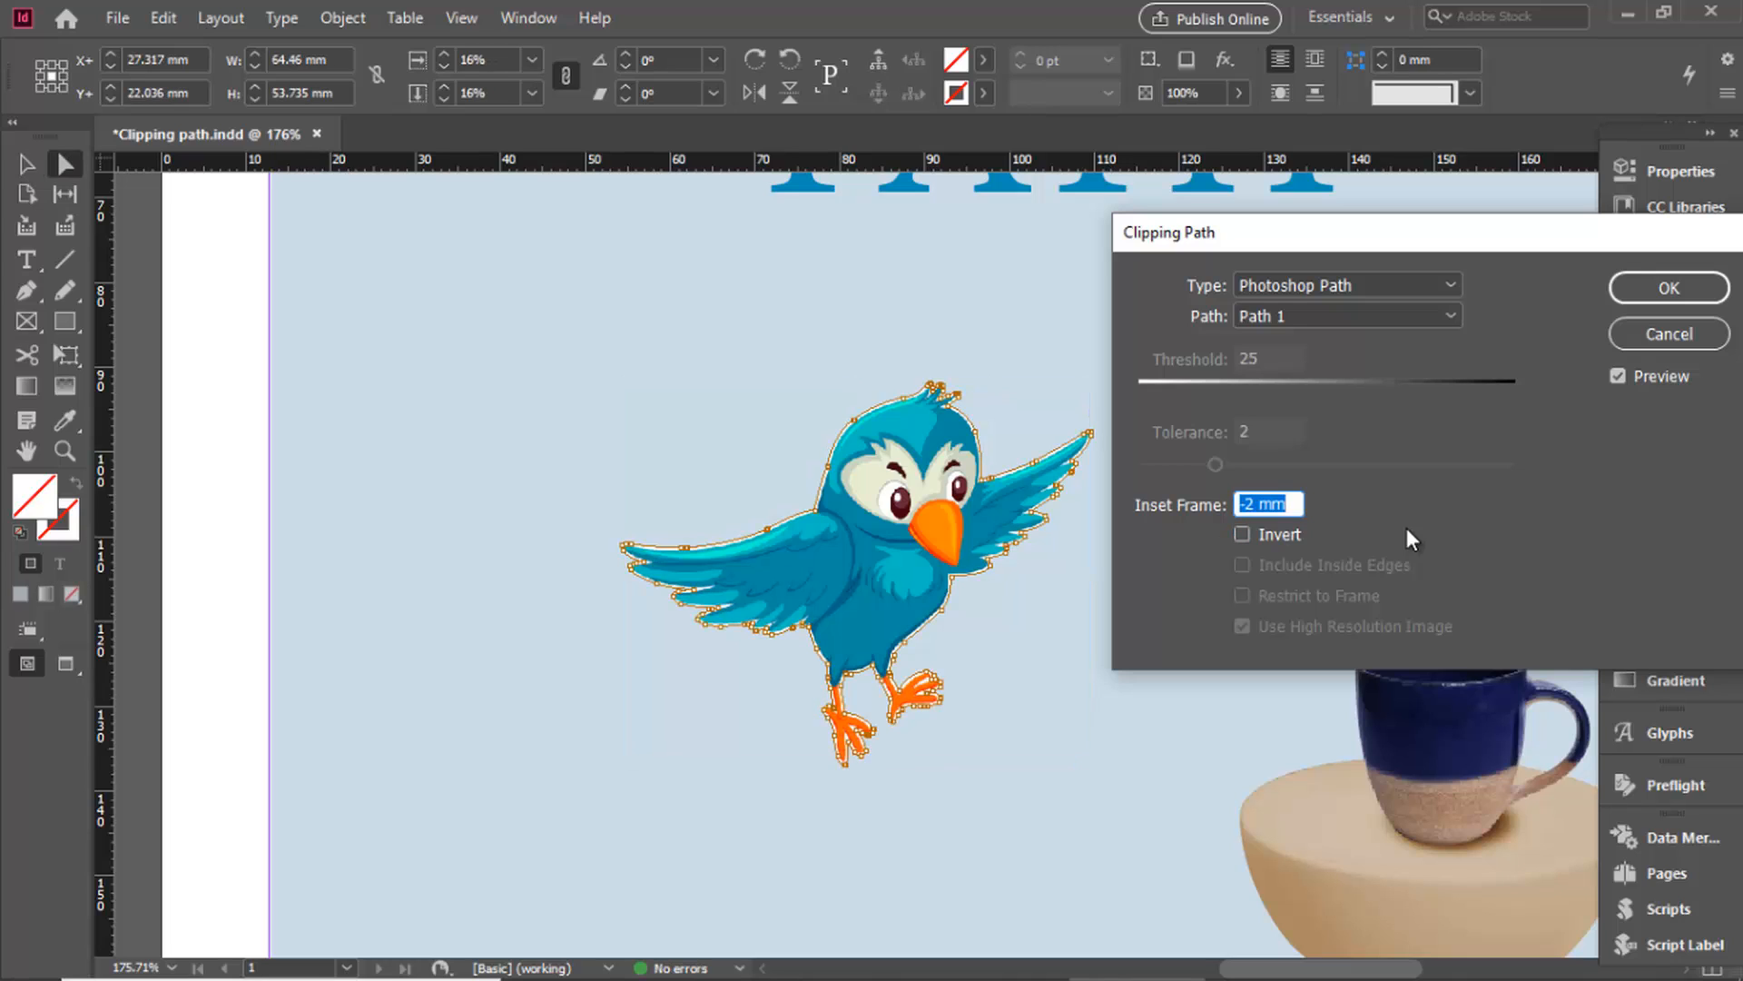
Try inset frame values of 0.5 mm and -5 mm on the bird's clipping path.
text(-5)
key(Tab)
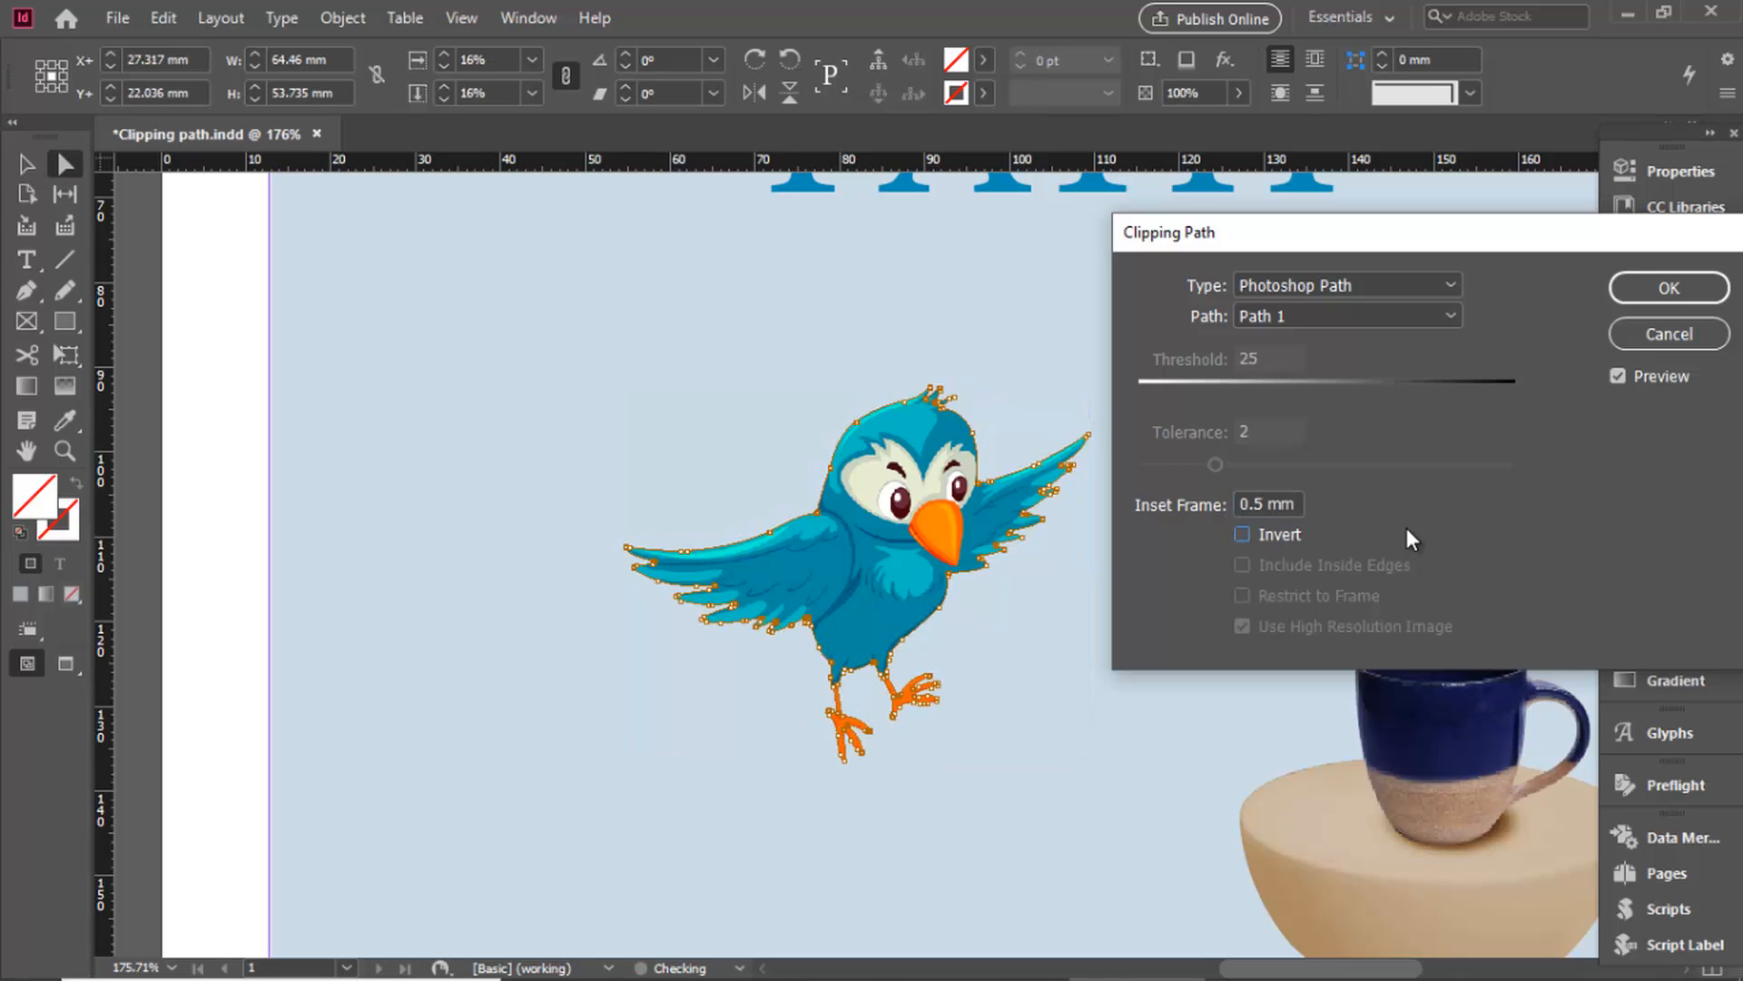
key(shift+Tab)
text(-5)
key(Tab)
key(shift+Tab)
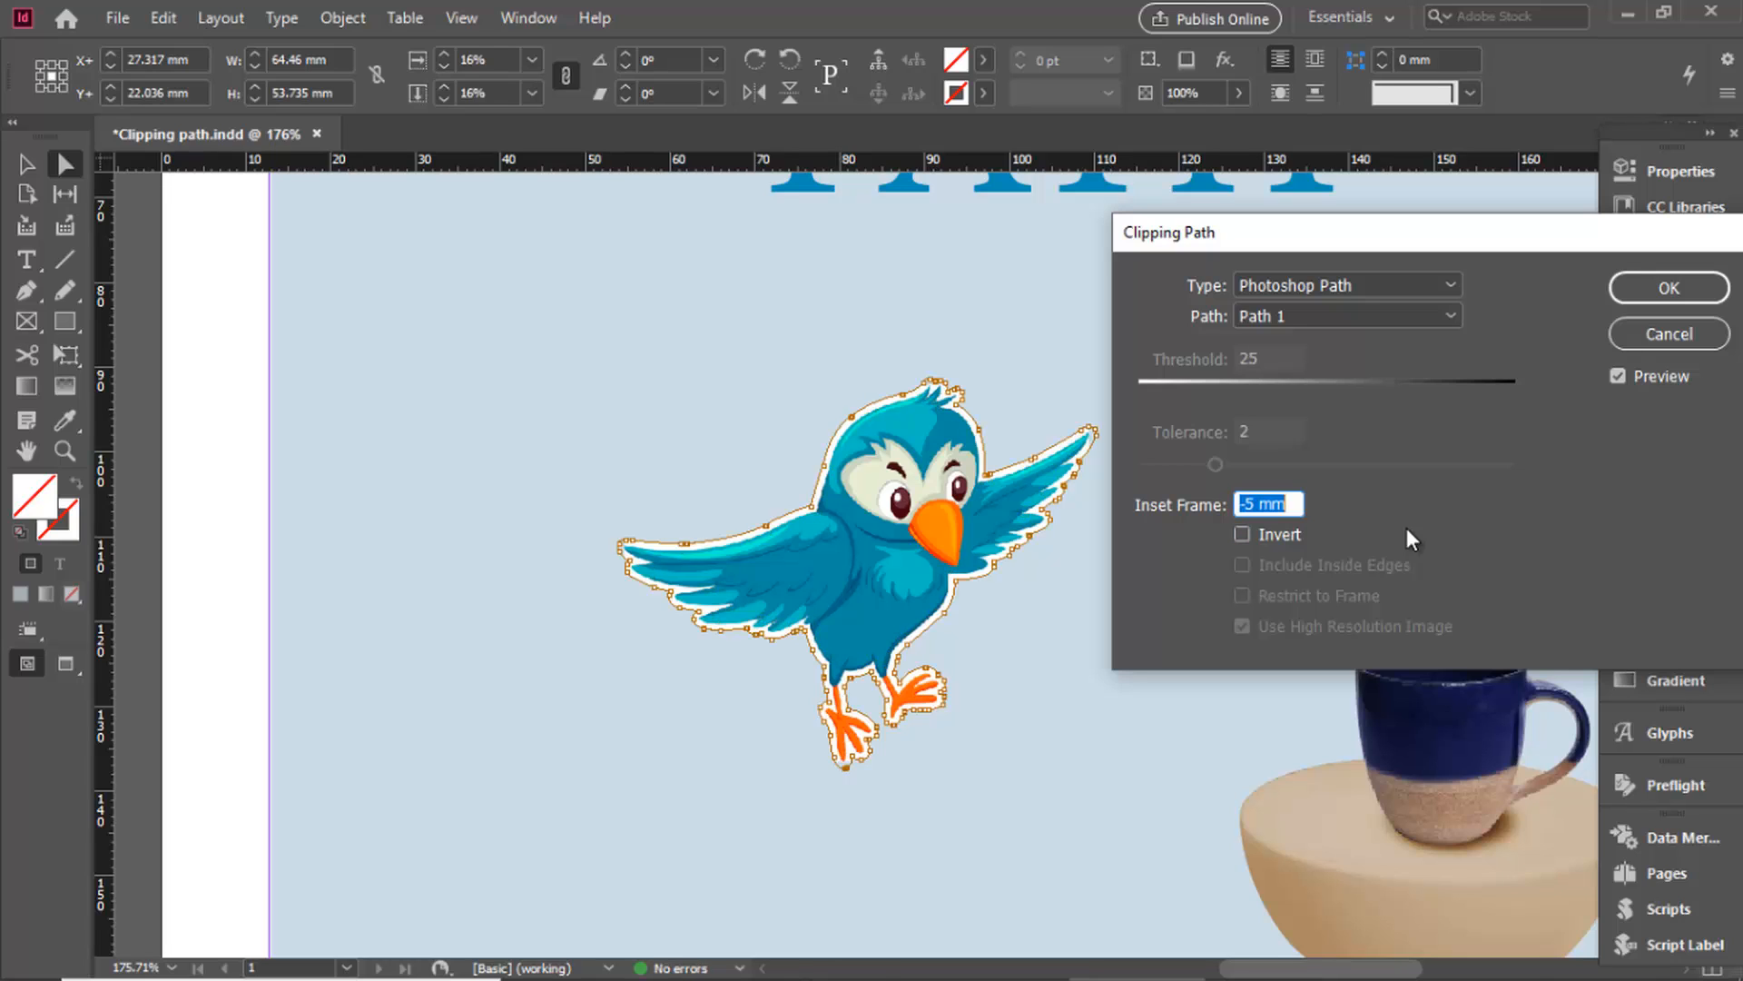
Set the inset frame of the bird's clipping path to -6 mm, apply it, and deselect the image.
text(-6)
key(Tab)
key(shift+Tab)
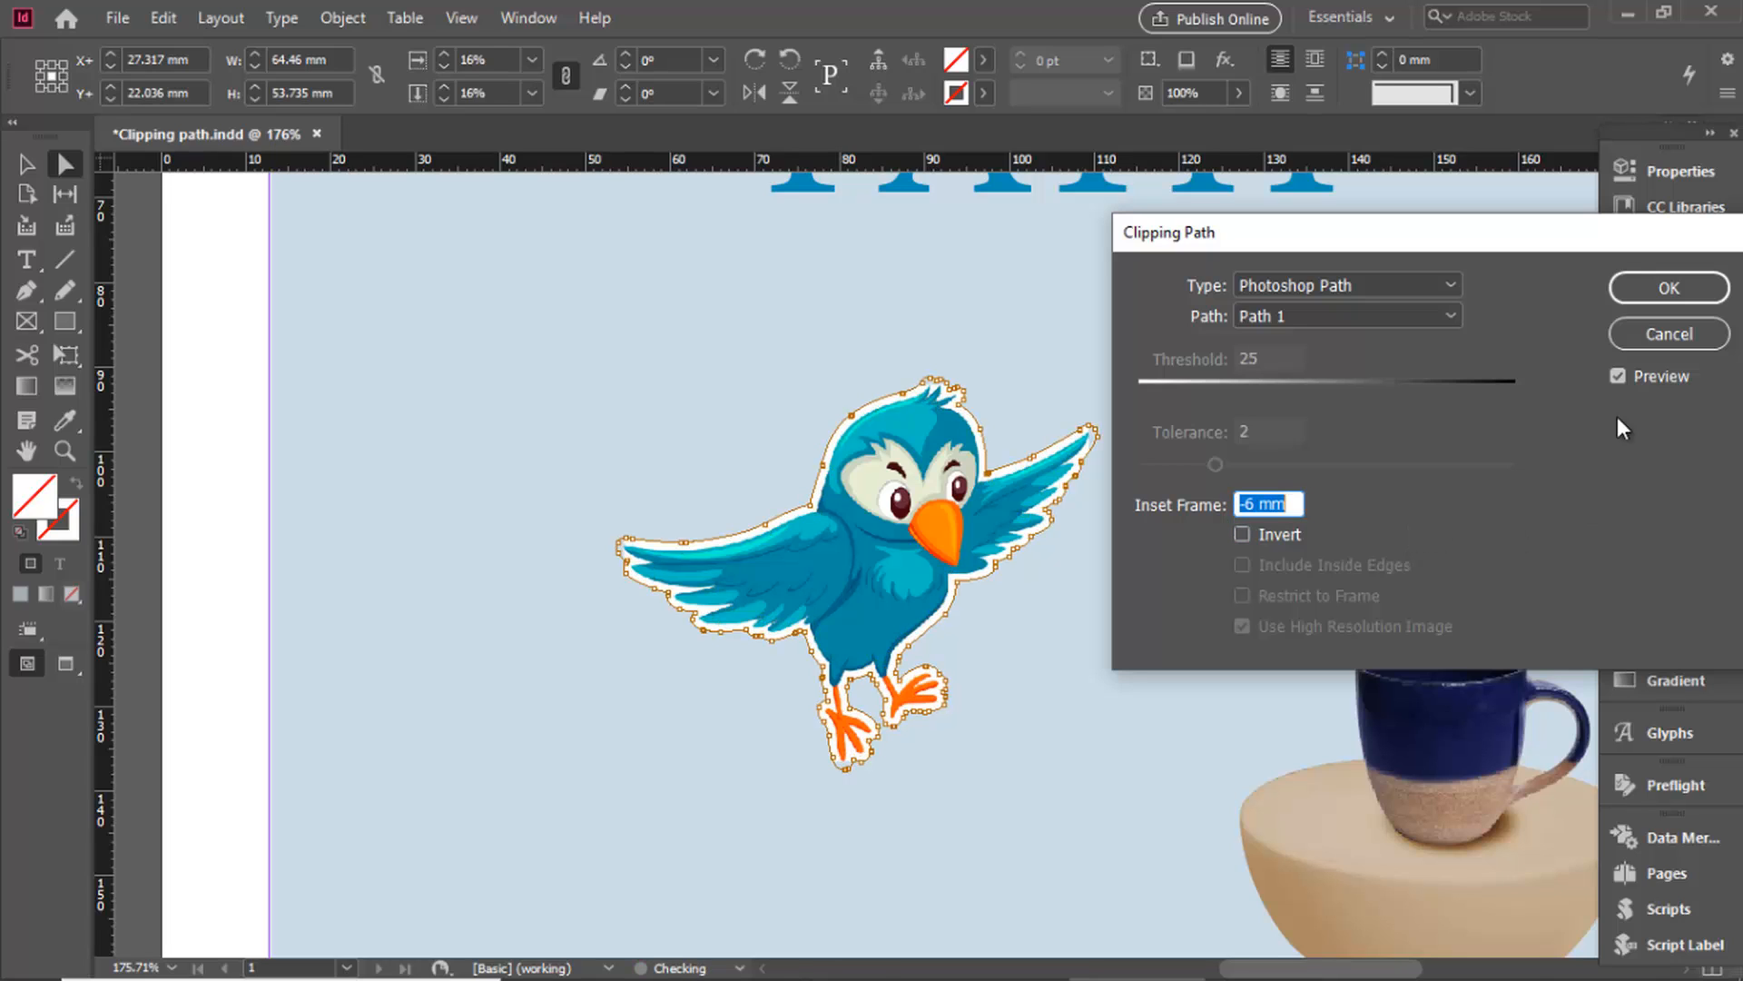
click(1662, 292)
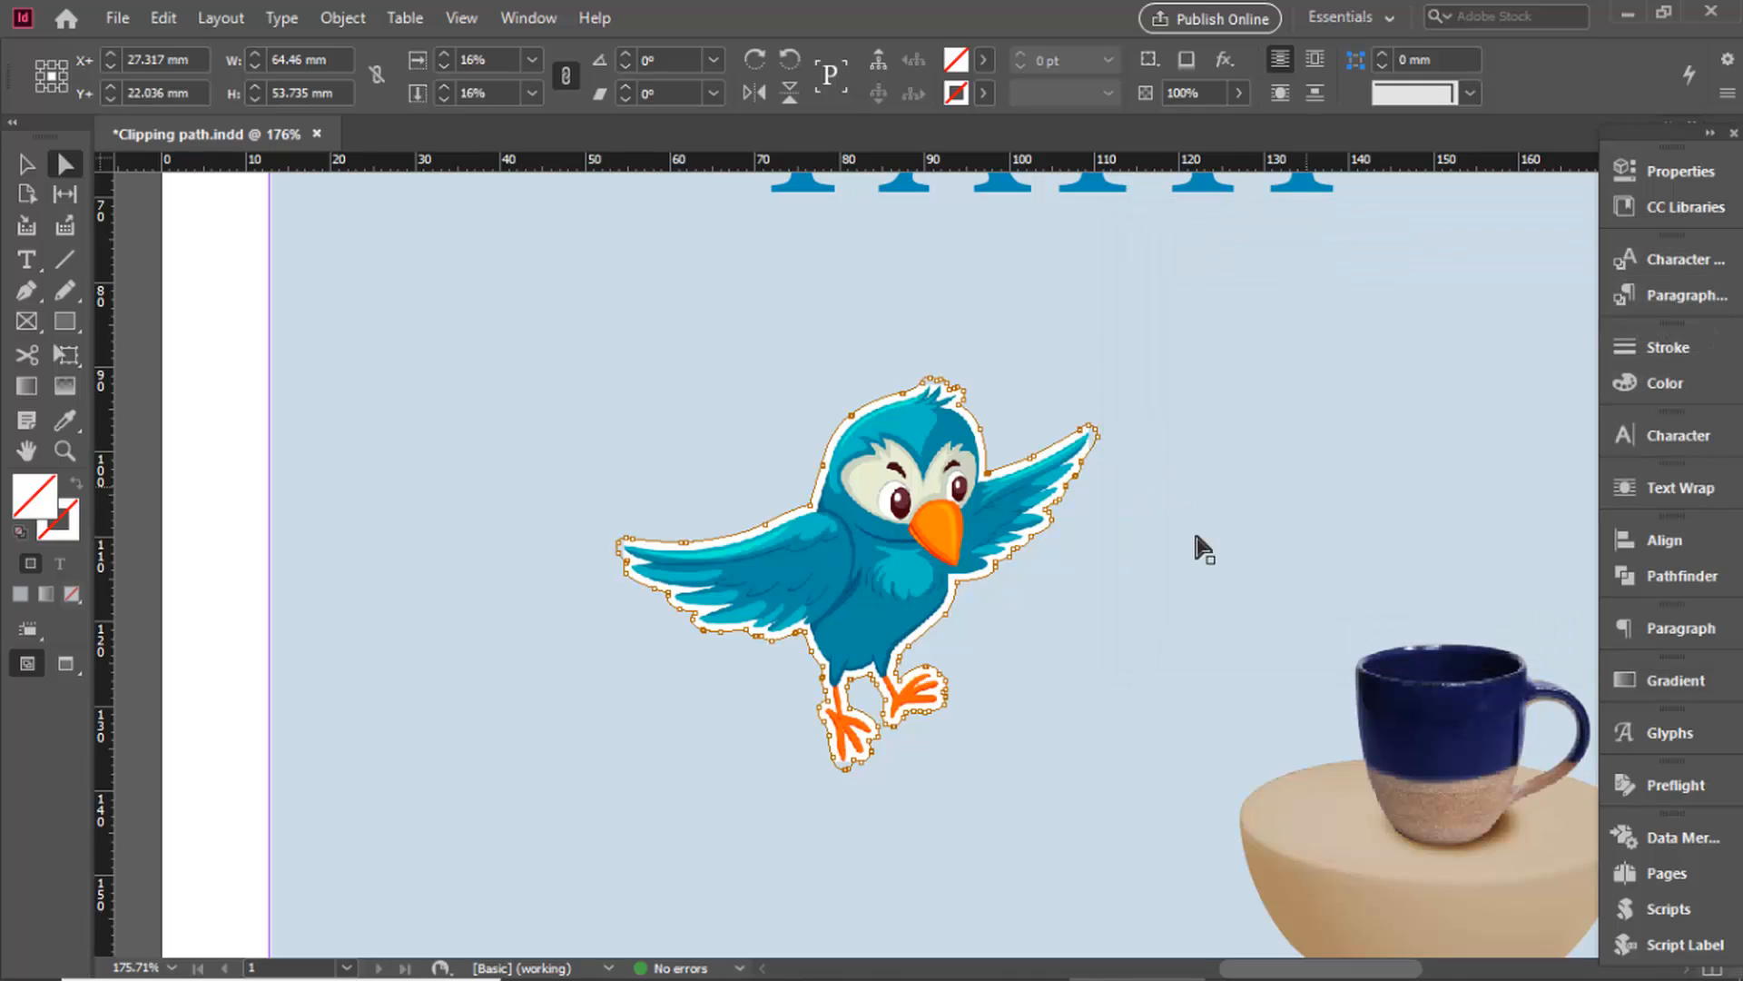
click(1193, 526)
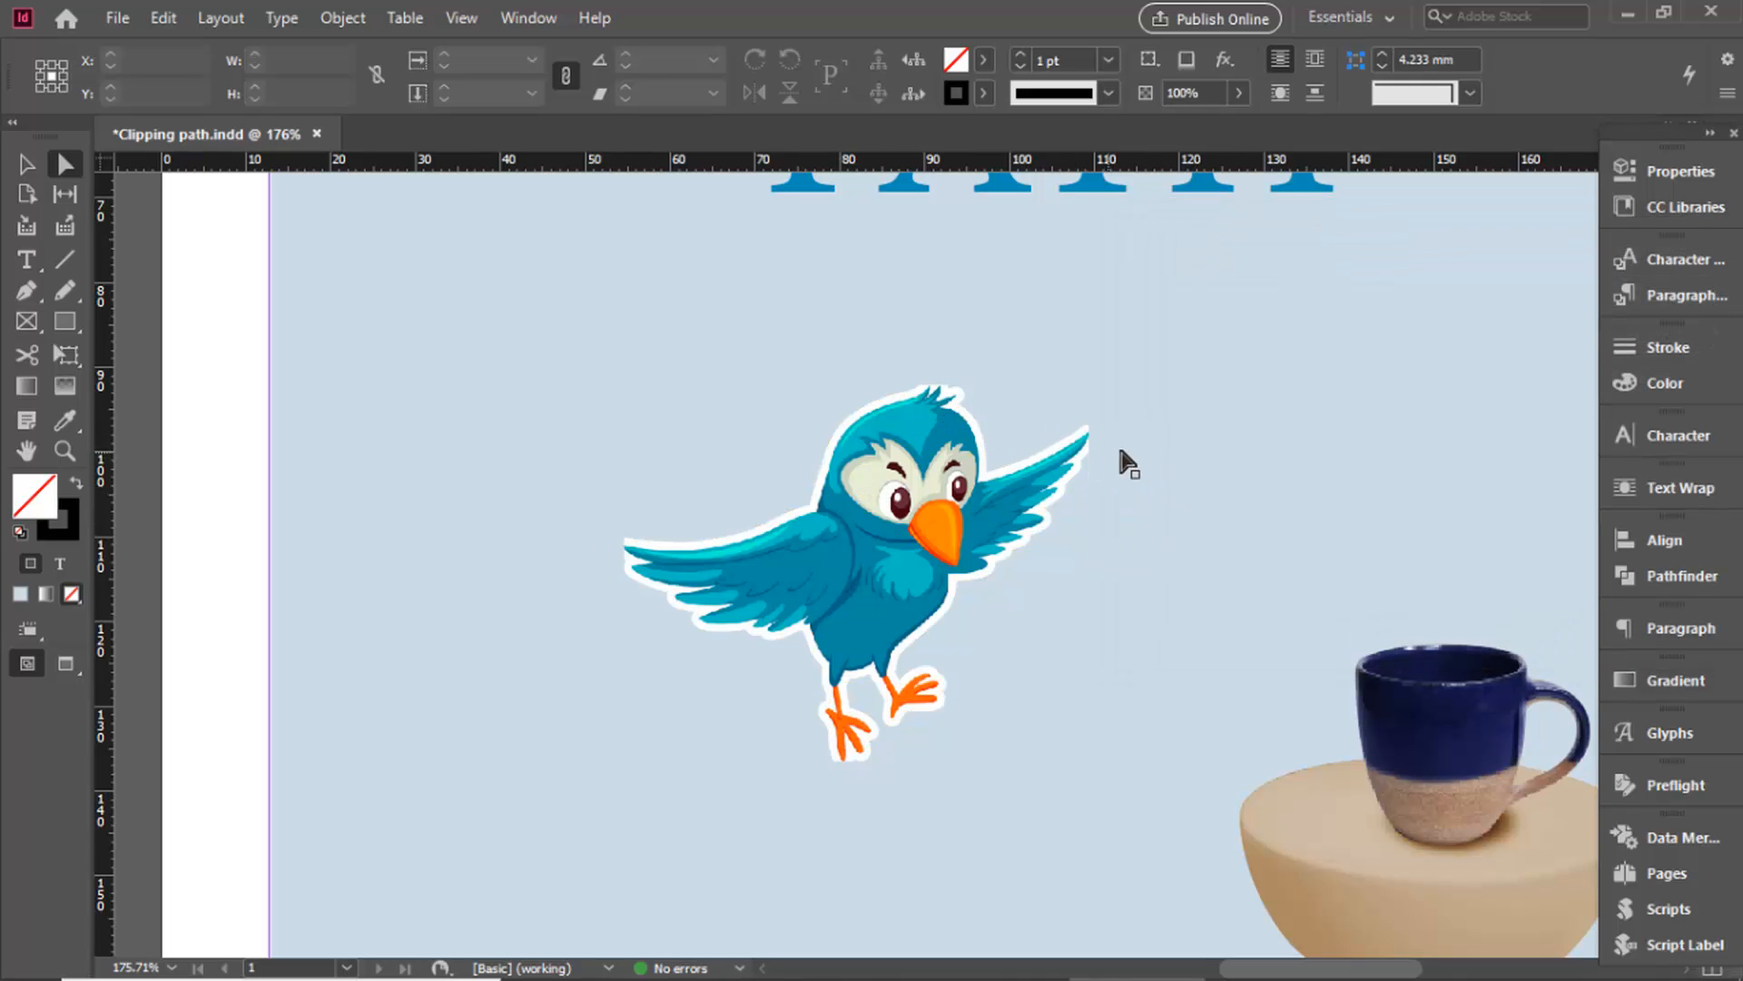
Add a drop shadow with 20% opacity and 2 mm distance to the bird image, and deselect it.
scroll(911, 544, down, 1)
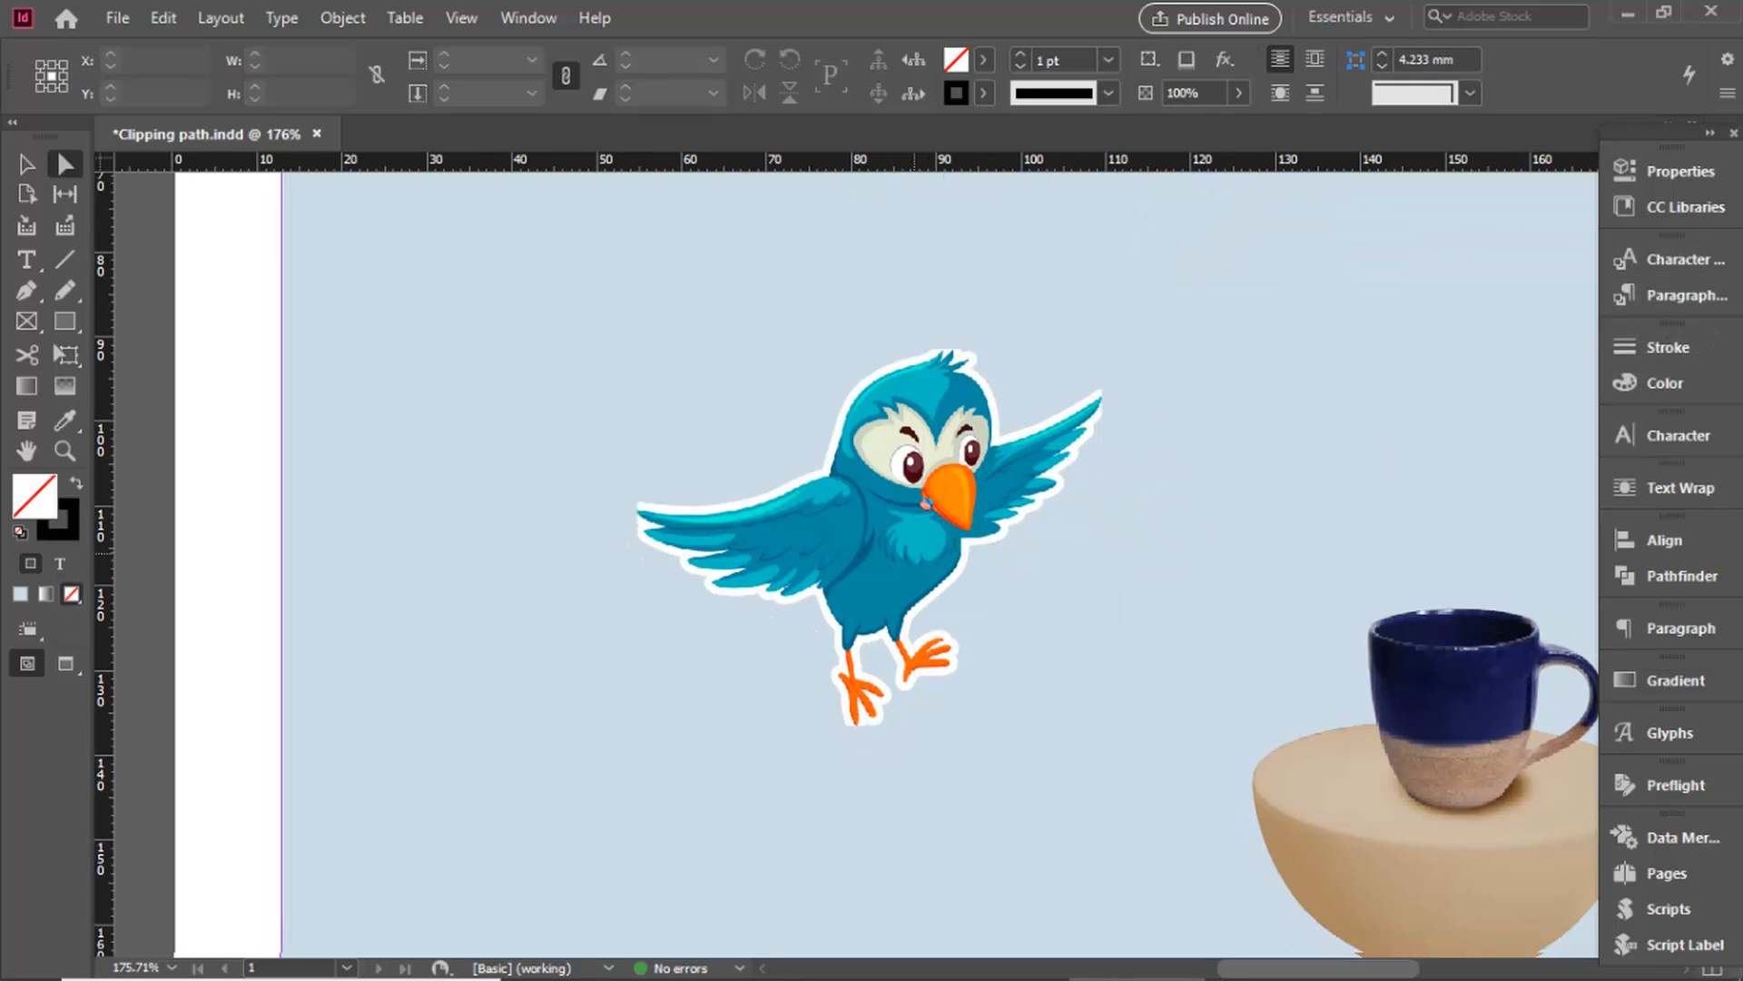
scroll(926, 501, down, 1)
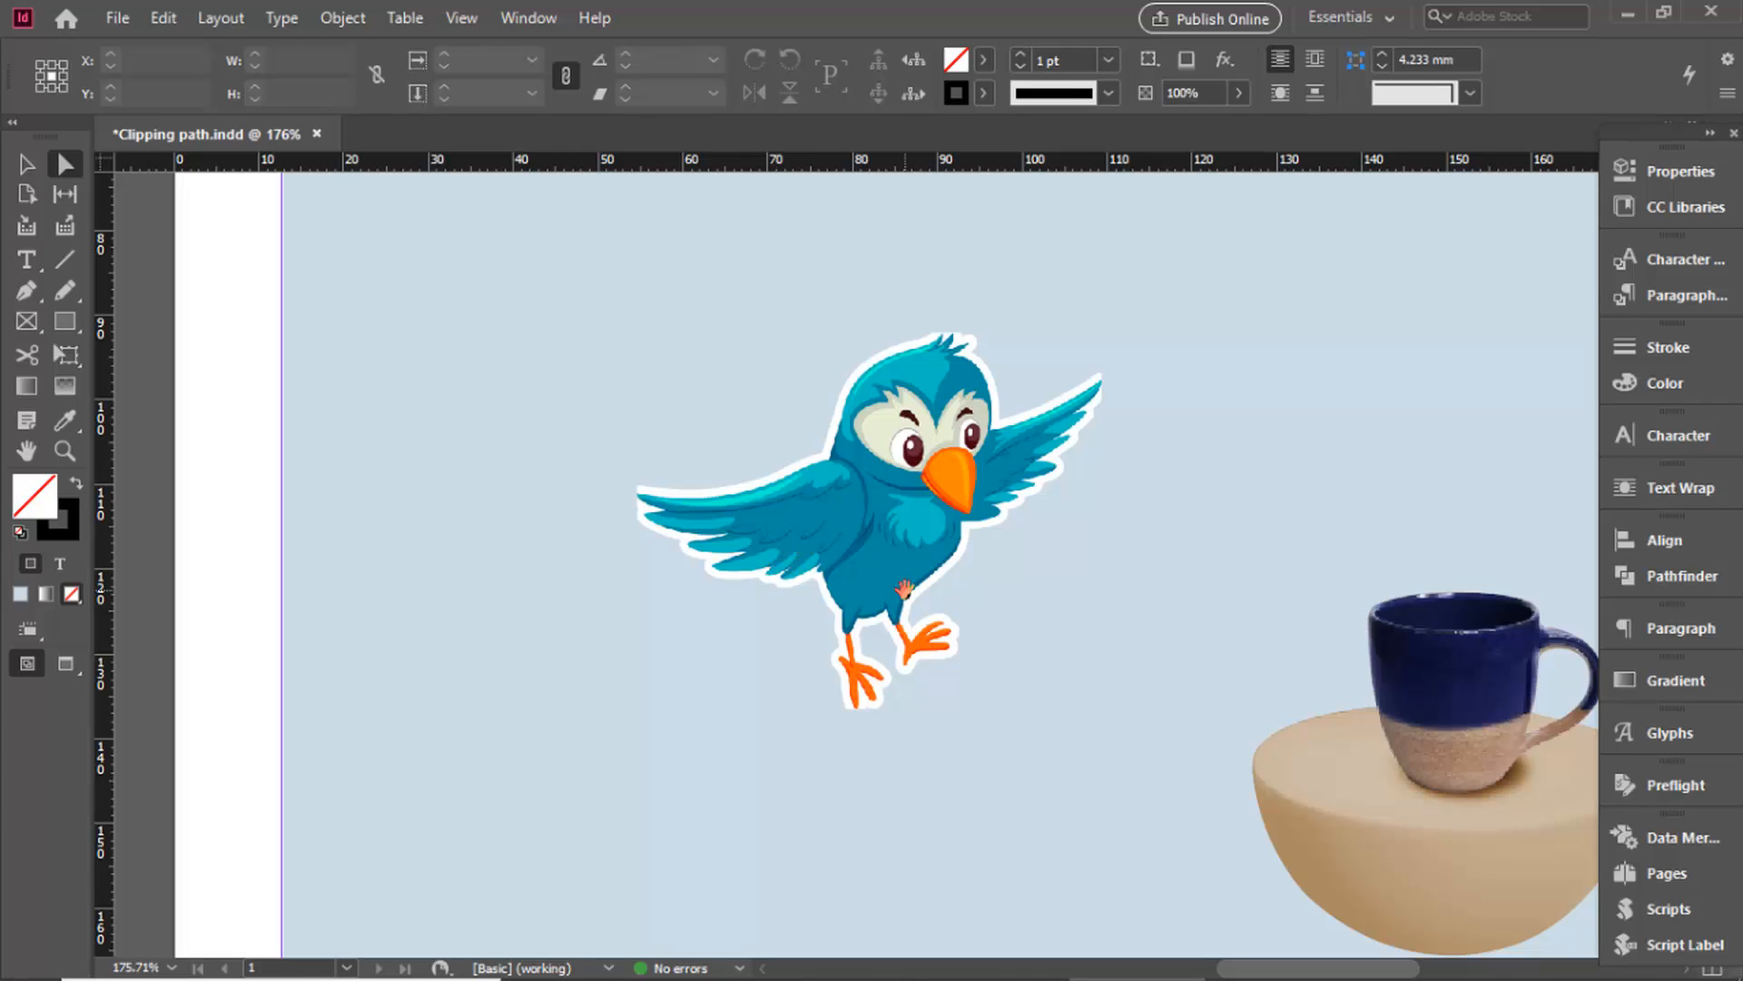
key(v)
click(905, 590)
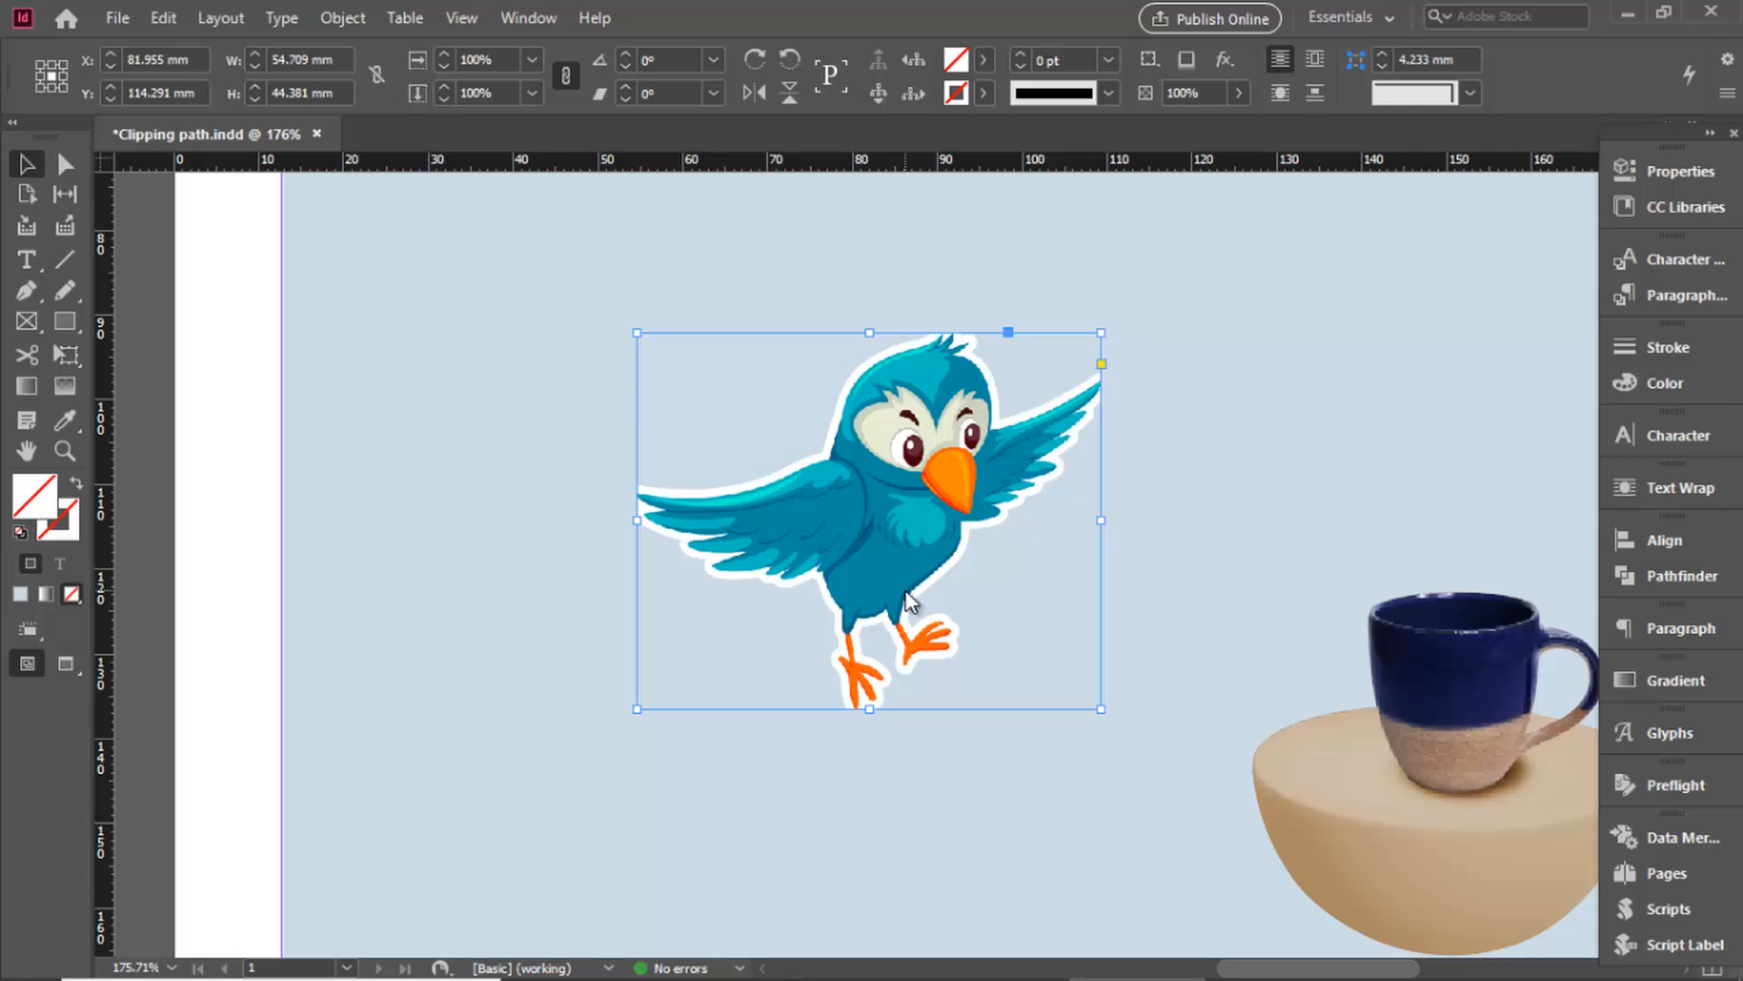
key(ctrl+alt+m)
text(20)
key(Tab)
text(2)
key(shift+Tab)
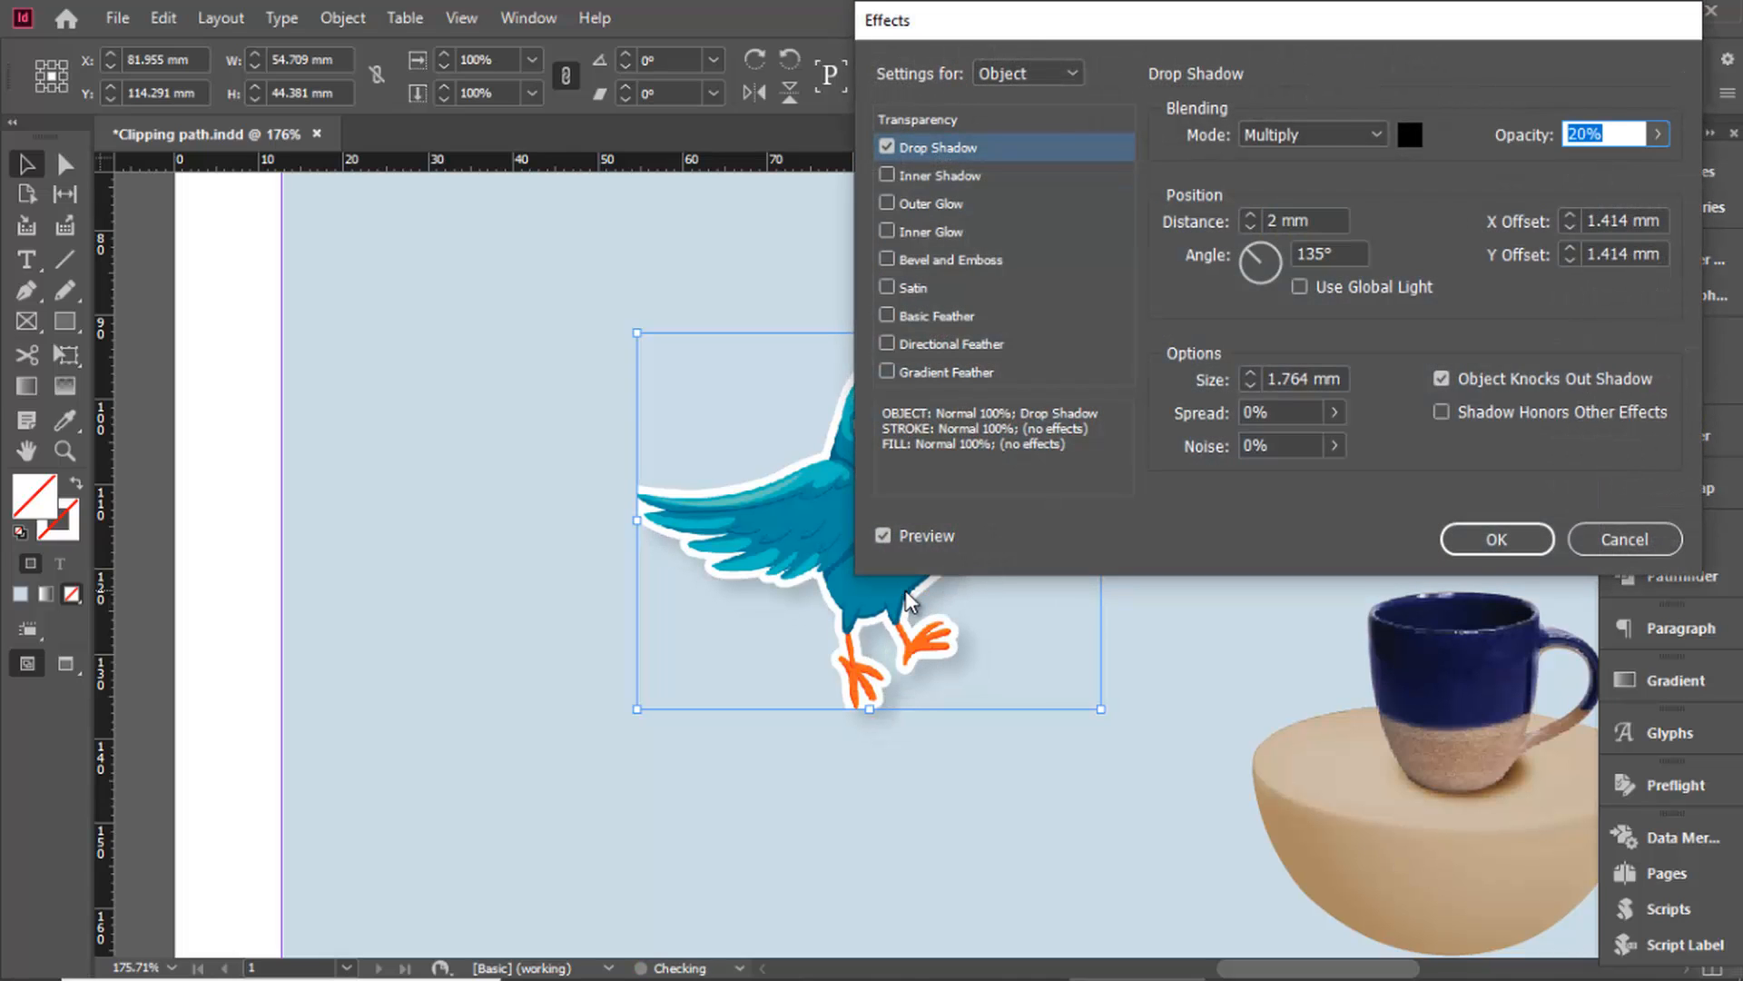
key(Return)
key(ctrl+shift+a)
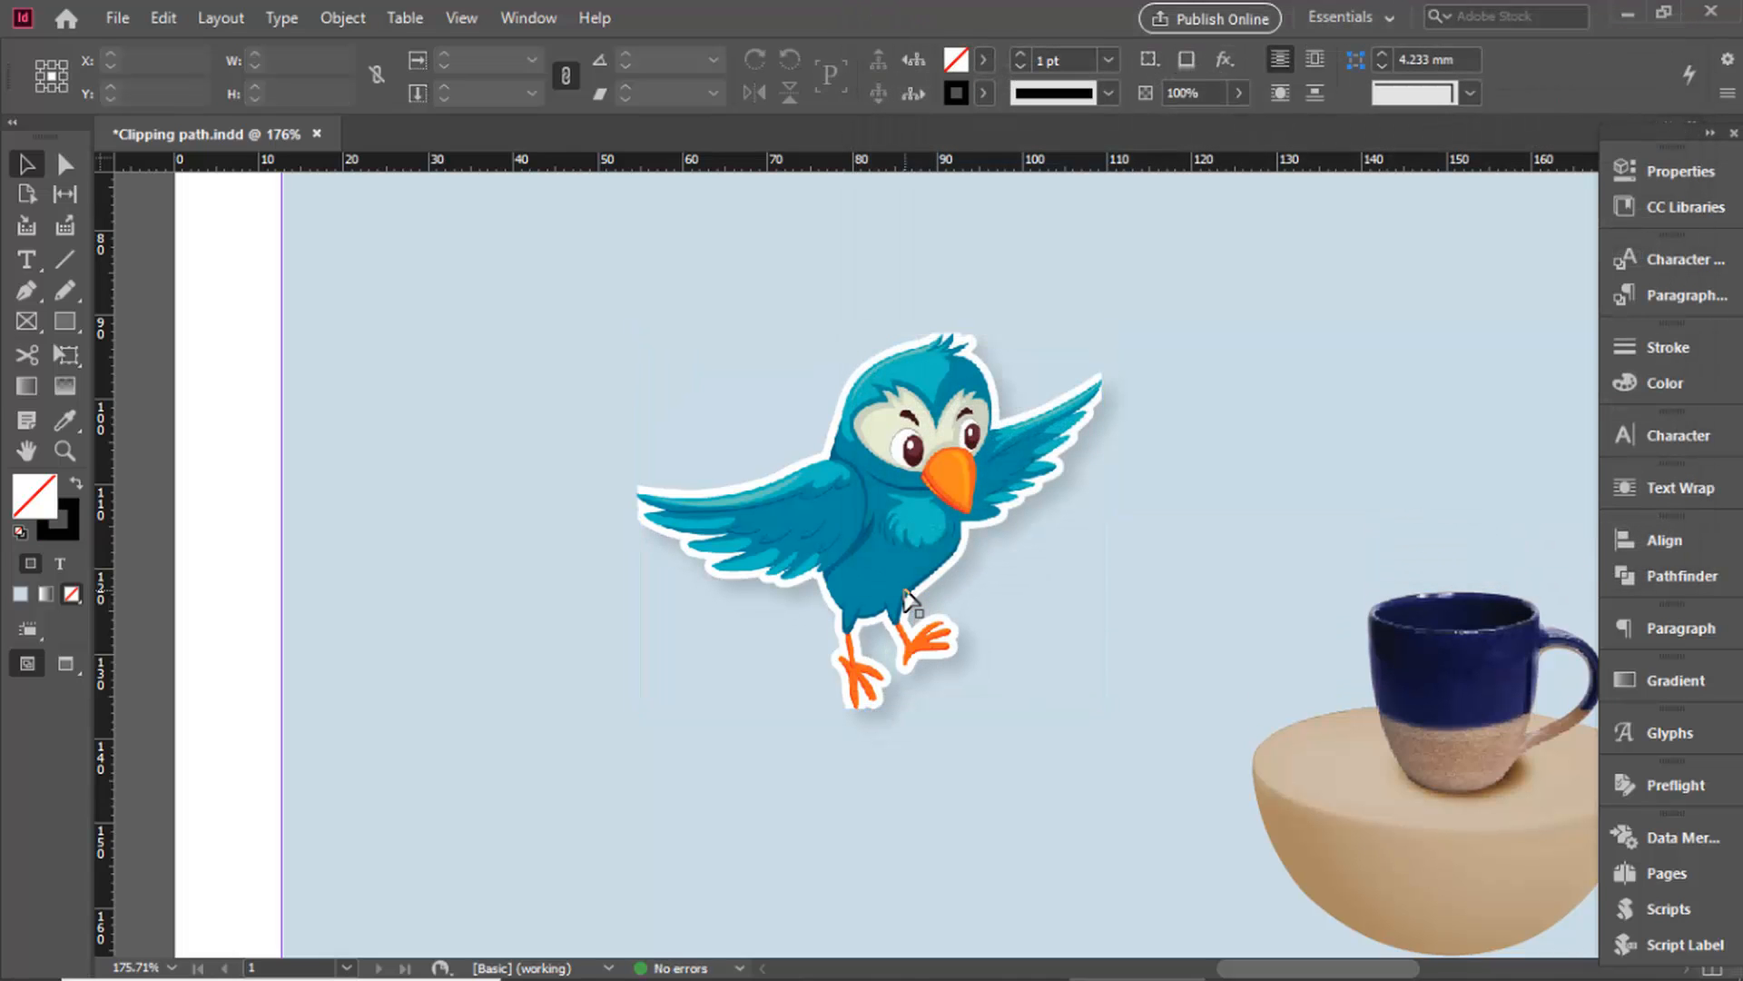